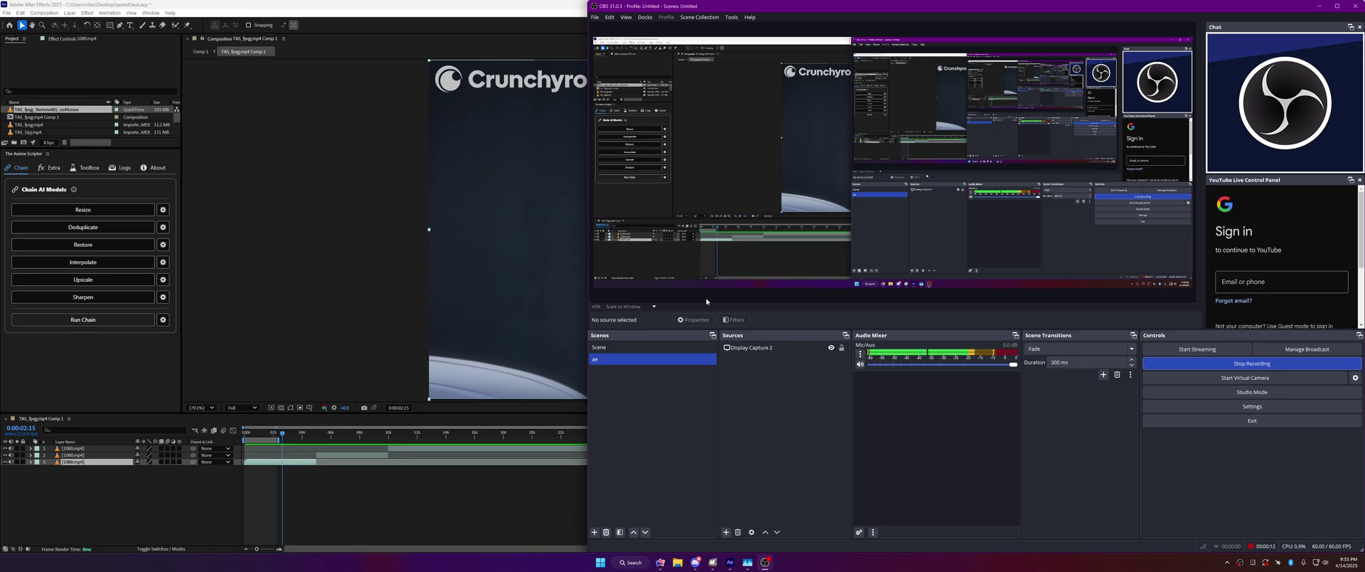
left_click(247, 203)
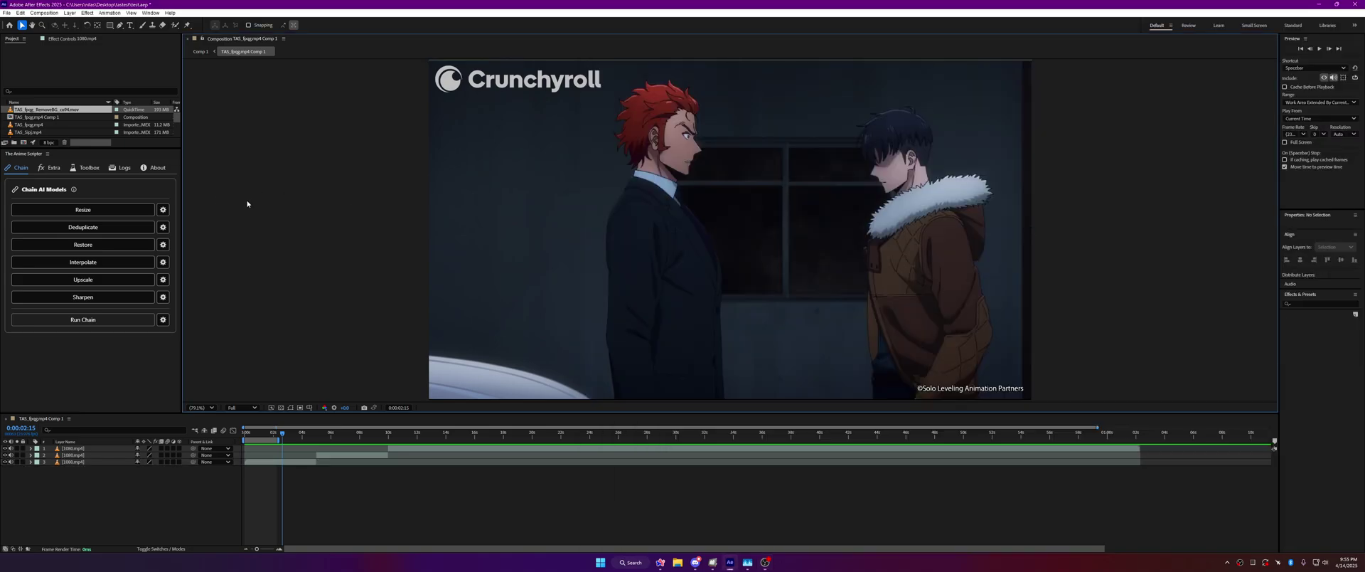
left_click(84, 171)
left_click(121, 171)
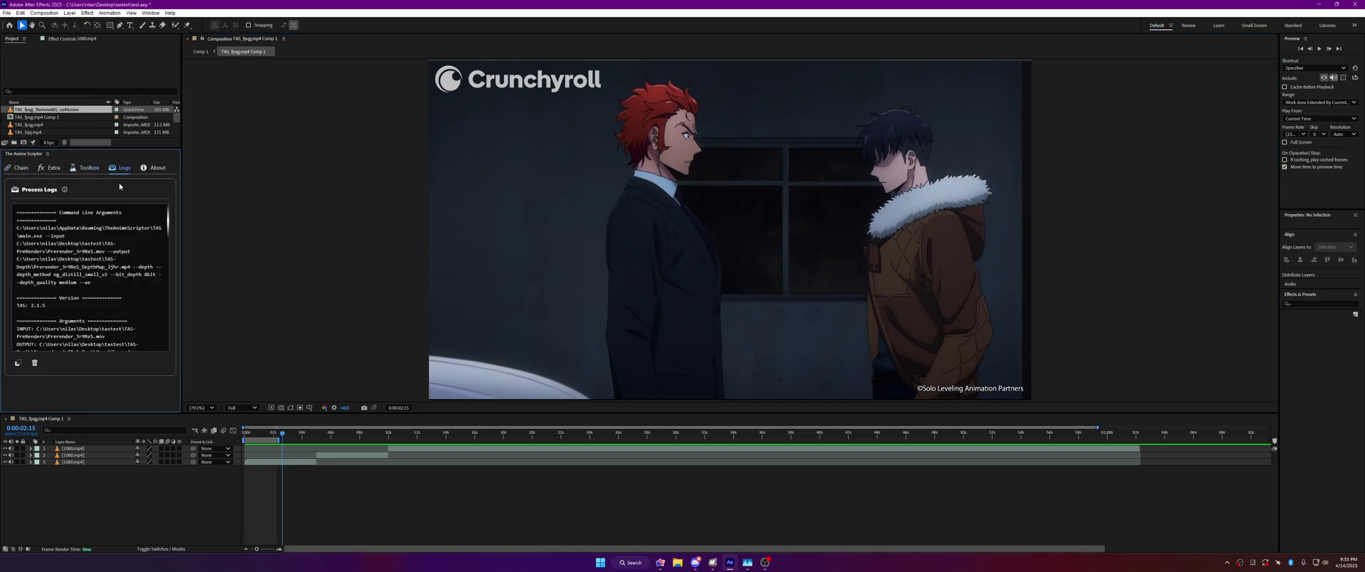
left_click(160, 170)
scroll(117, 249, "down", 2)
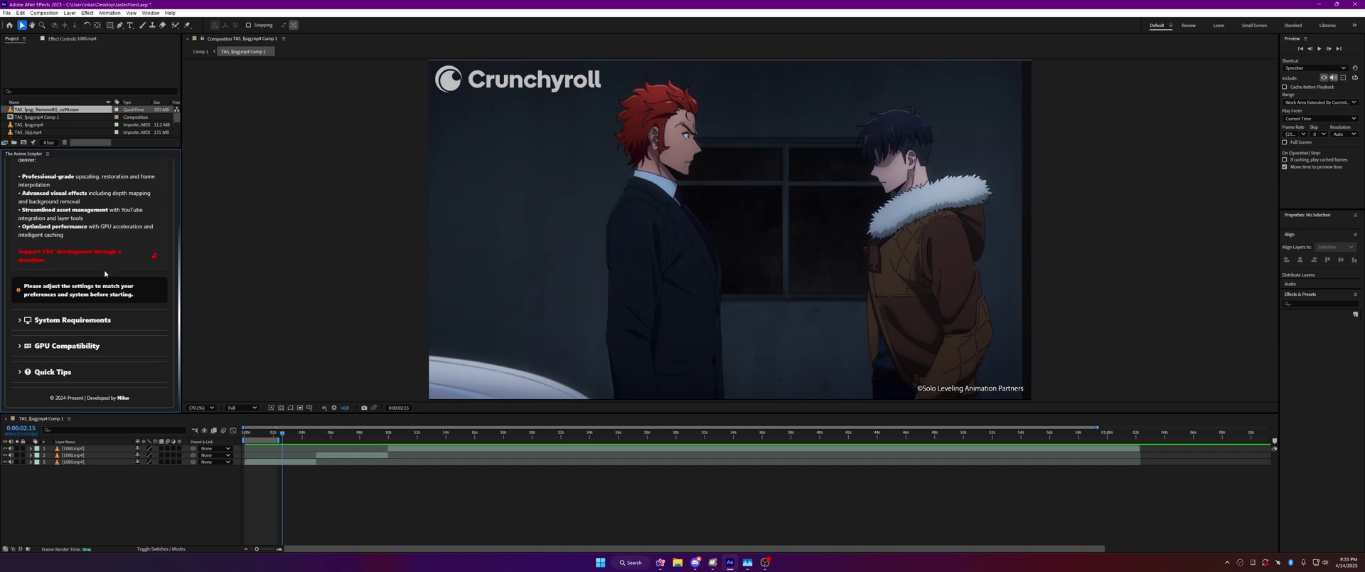
left_click(54, 371)
scroll(71, 320, "down", 2)
left_click(67, 252)
left_click(93, 325)
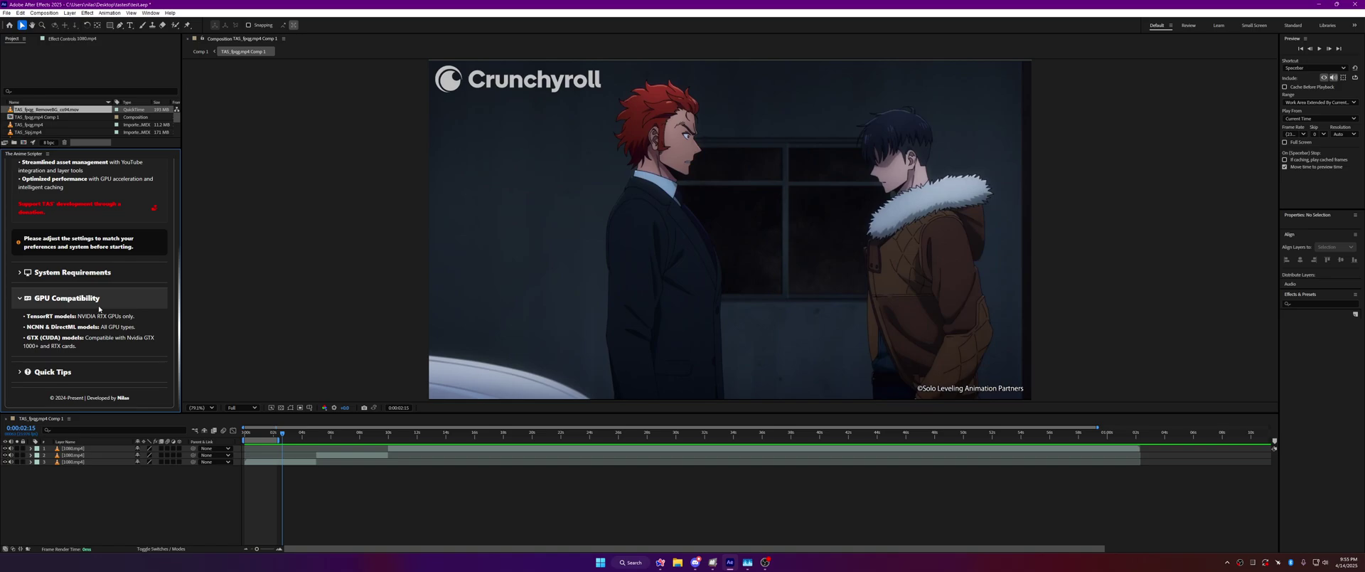
scroll(99, 309, "up", 3)
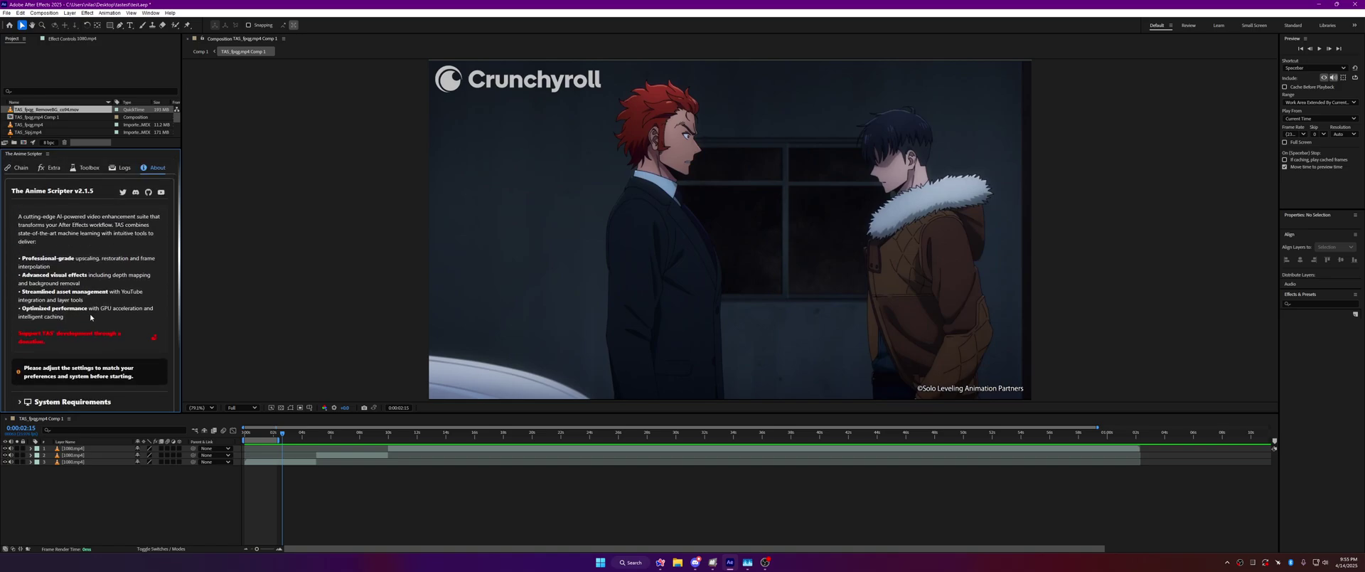
left_click(20, 168)
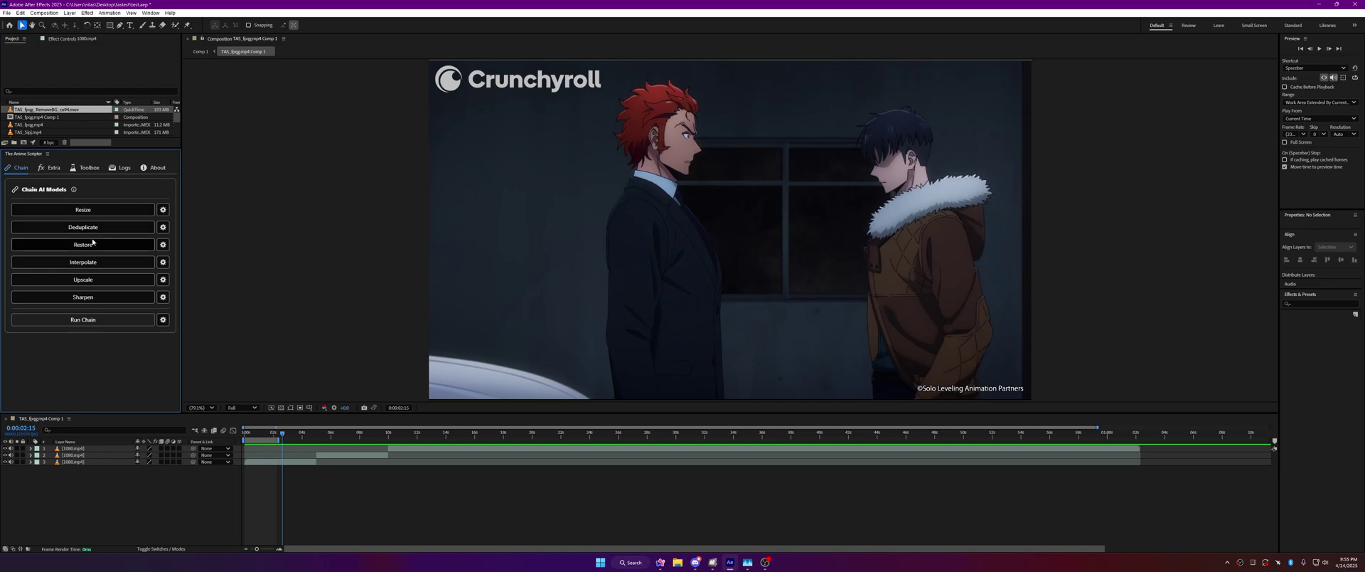
left_click(125, 210)
left_click(78, 300)
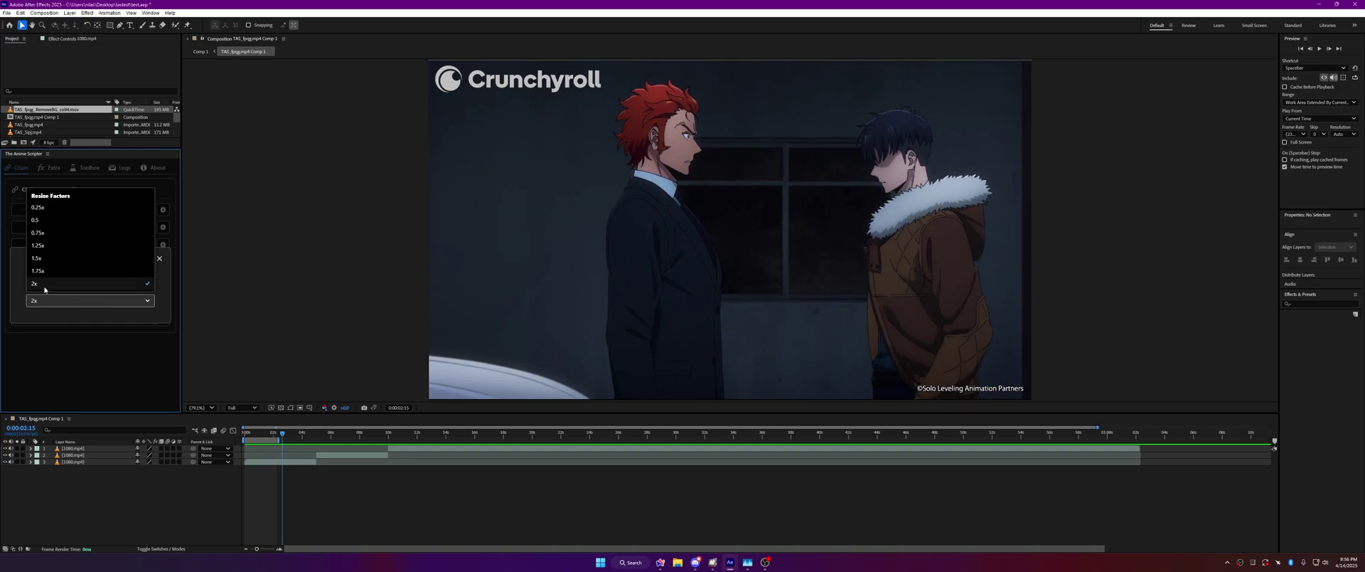
left_click(86, 314)
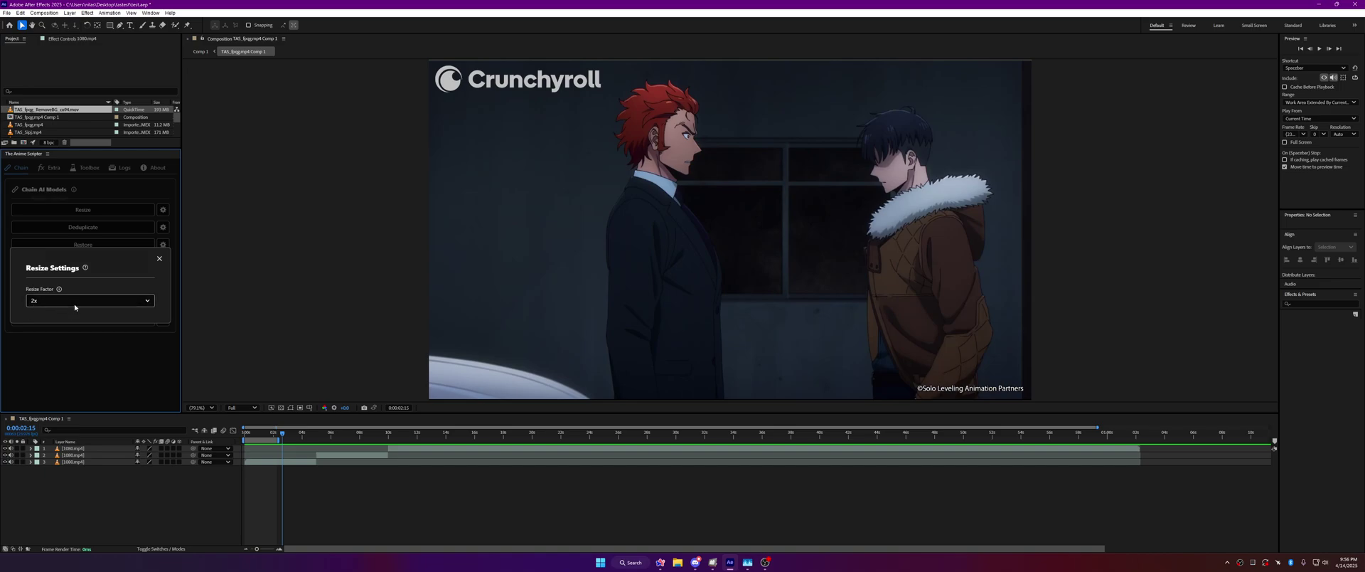
left_click(73, 306)
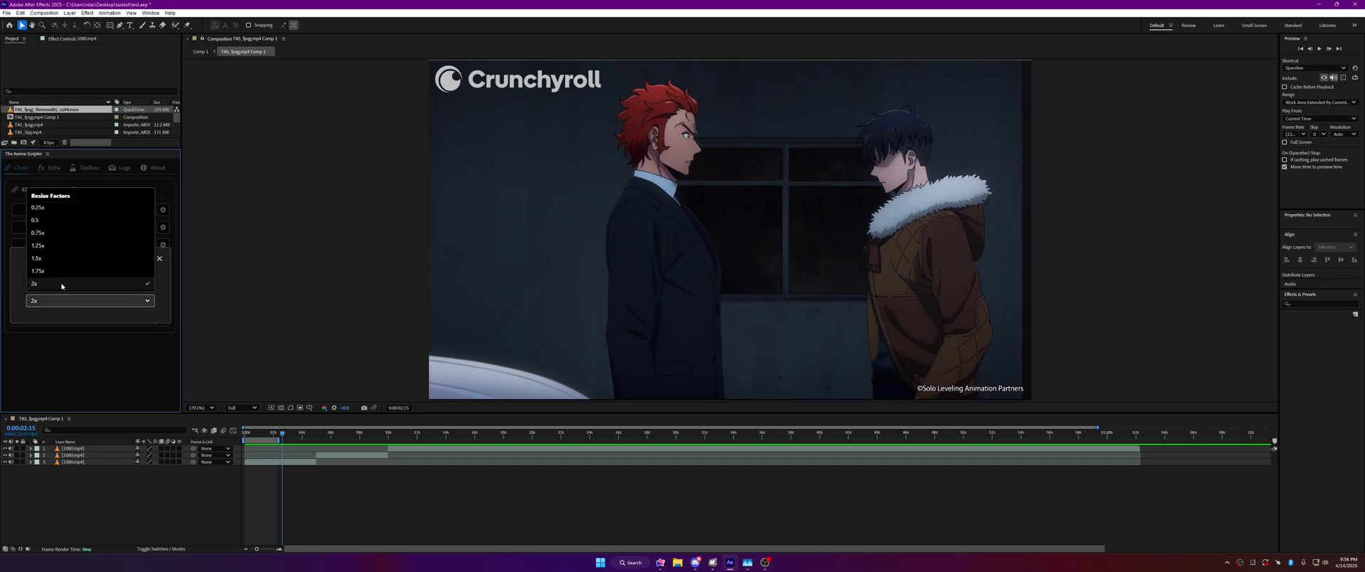
left_click(99, 316)
mouse_move(86, 269)
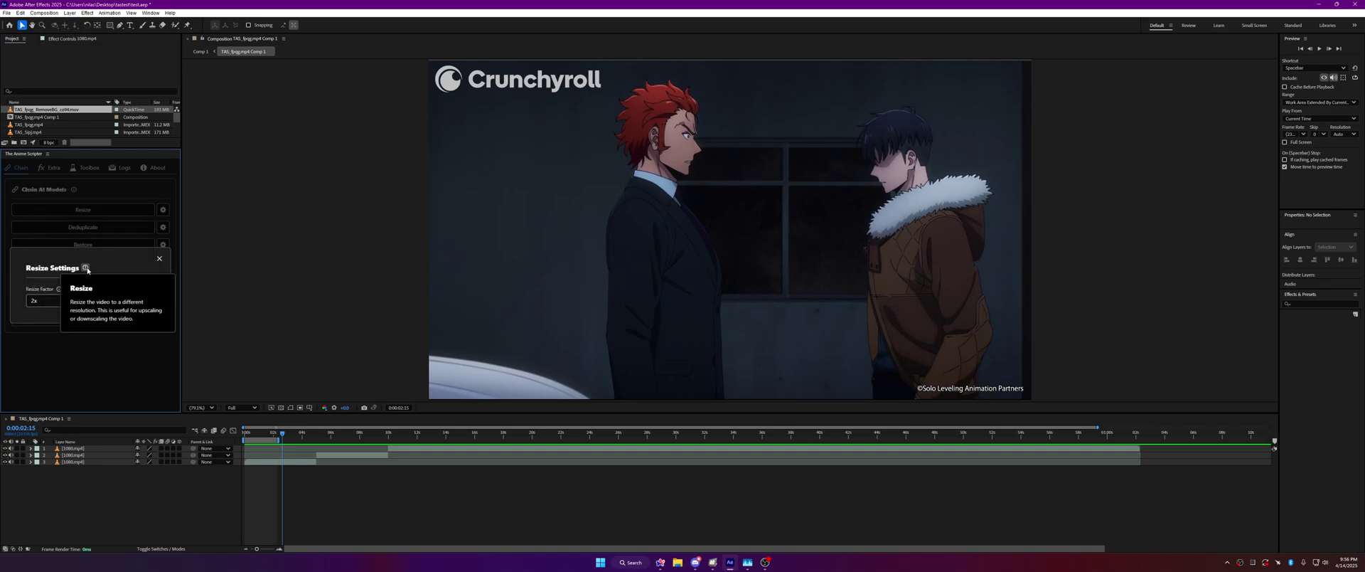
mouse_move(59, 289)
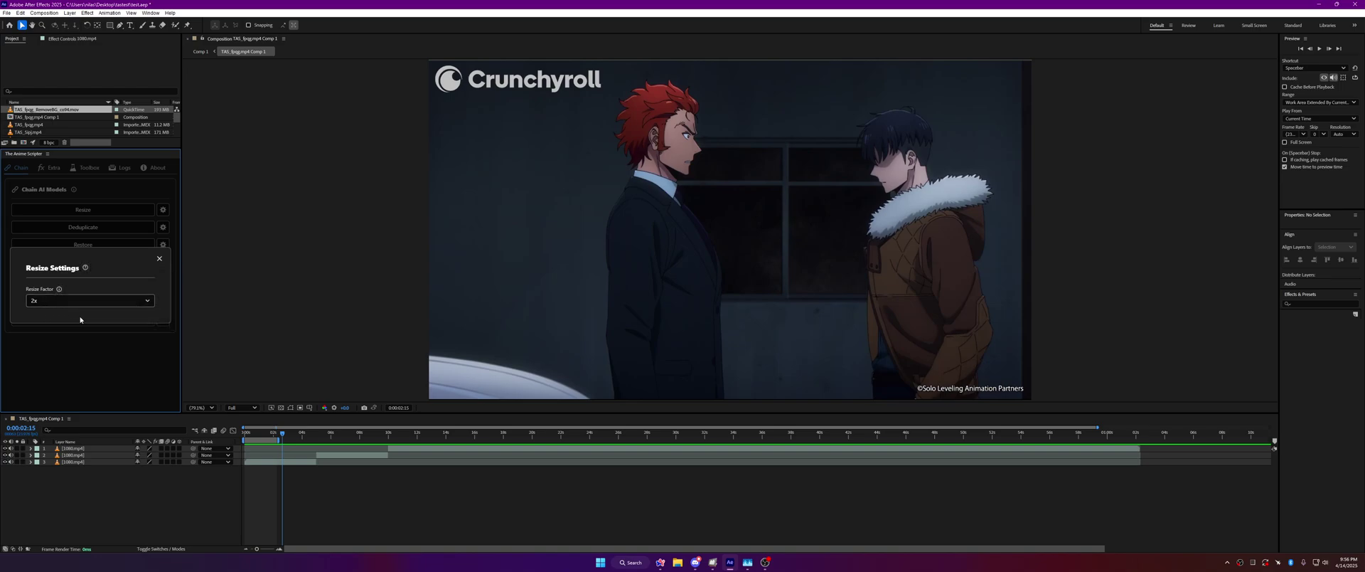
left_click(160, 259)
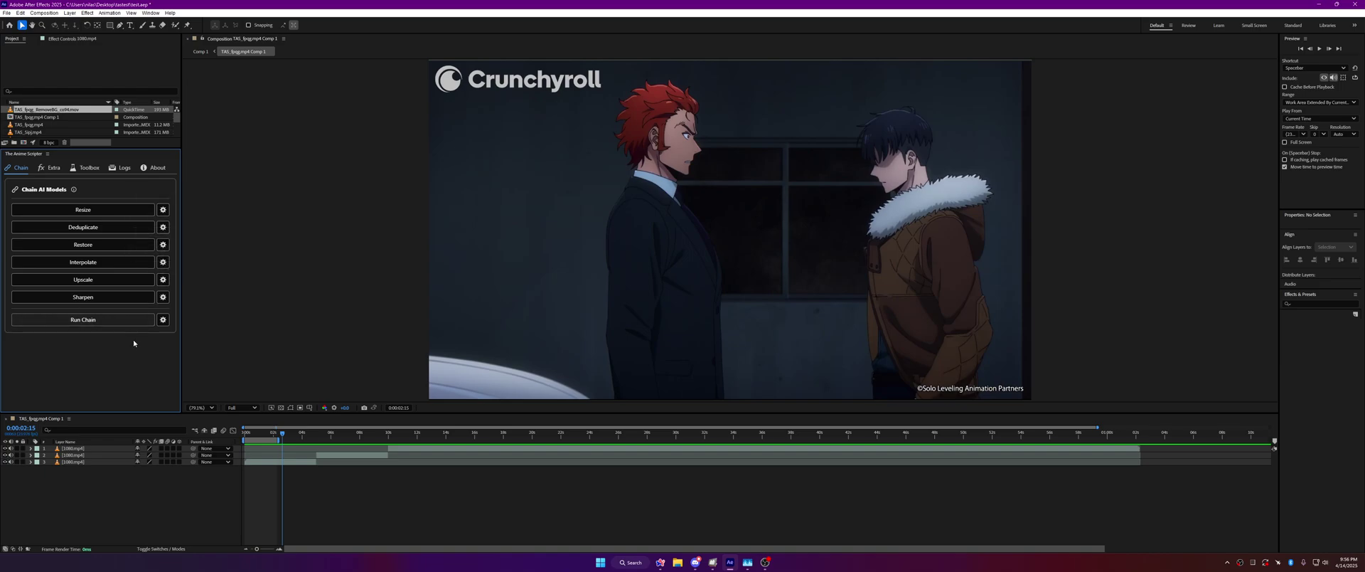
Step: Inspect the Deduplicate and Restore settings, browsing the list of available Restore models
left_click(162, 227)
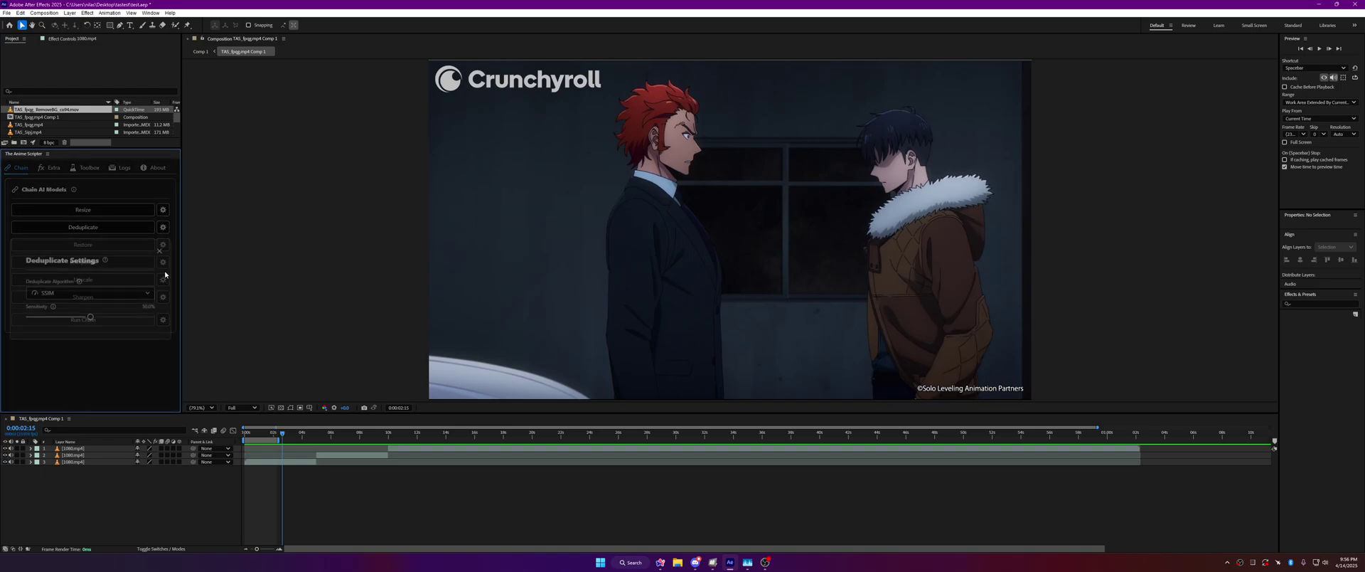
left_click(160, 248)
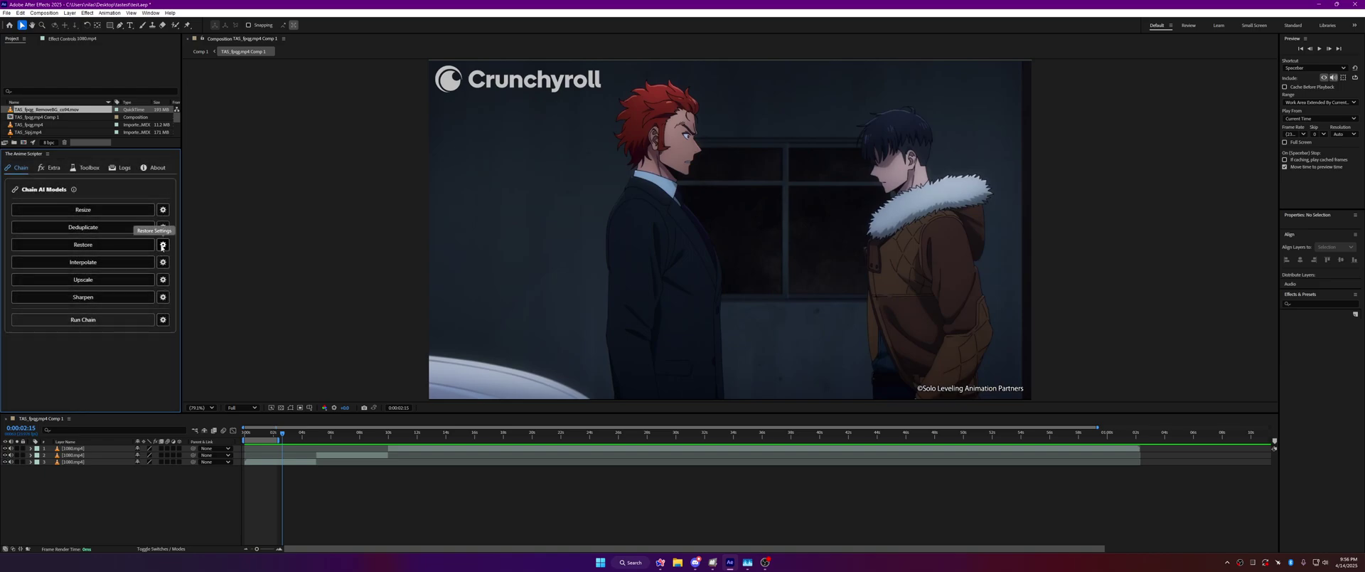
left_click(163, 245)
left_click(89, 300)
scroll(85, 277, "down", 2)
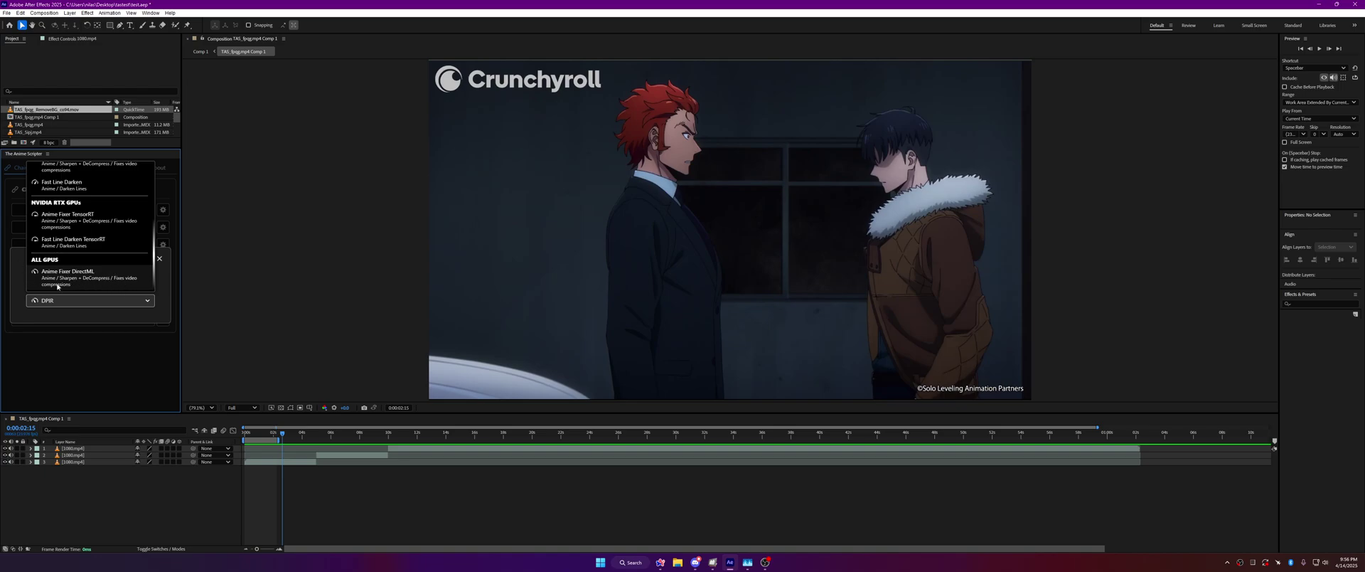
left_click(163, 275)
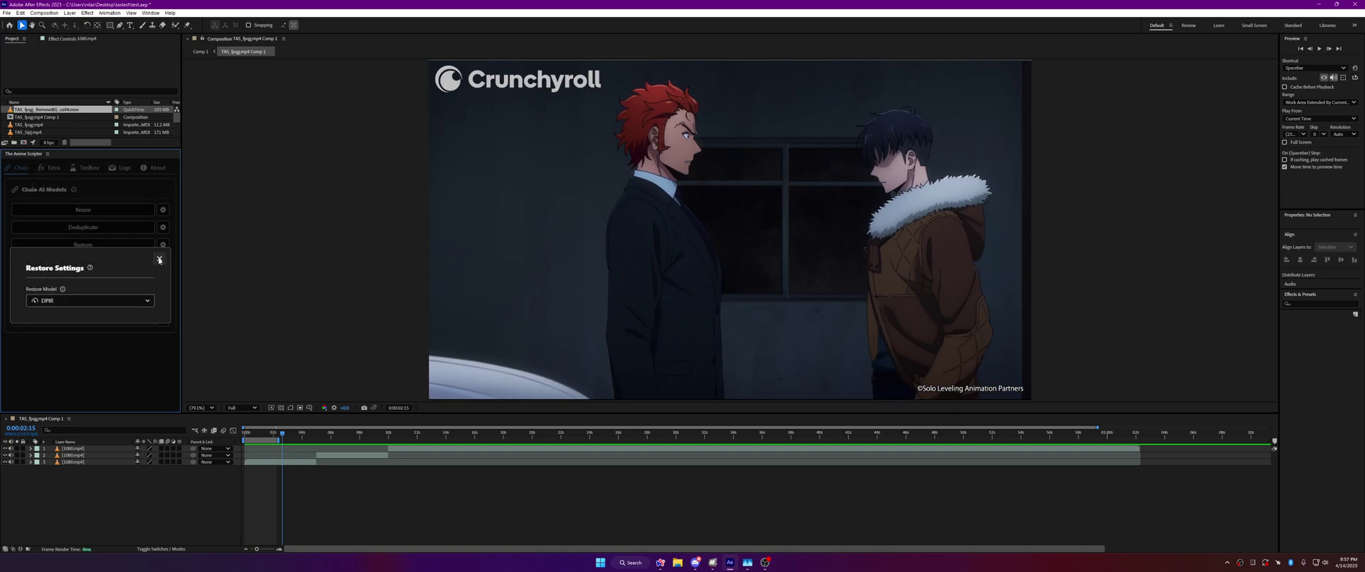
left_click(159, 258)
Step: In the Interpolate settings, enter custom interpolation factors 10 and then 2.5
left_click(163, 317)
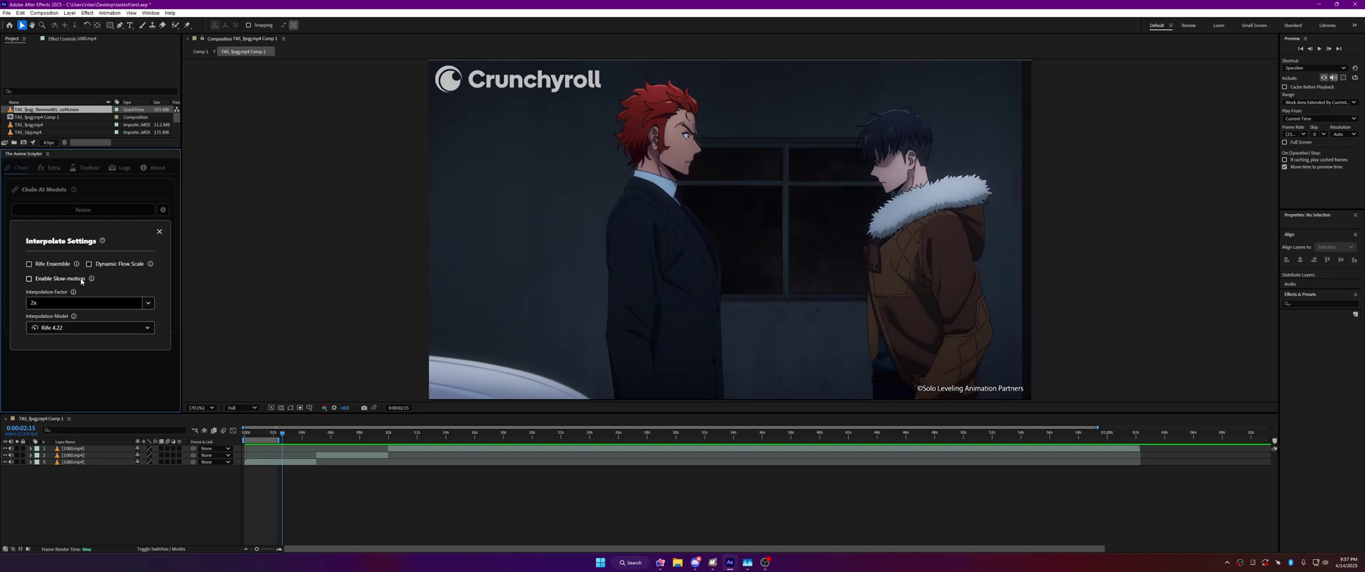
left_click(145, 304)
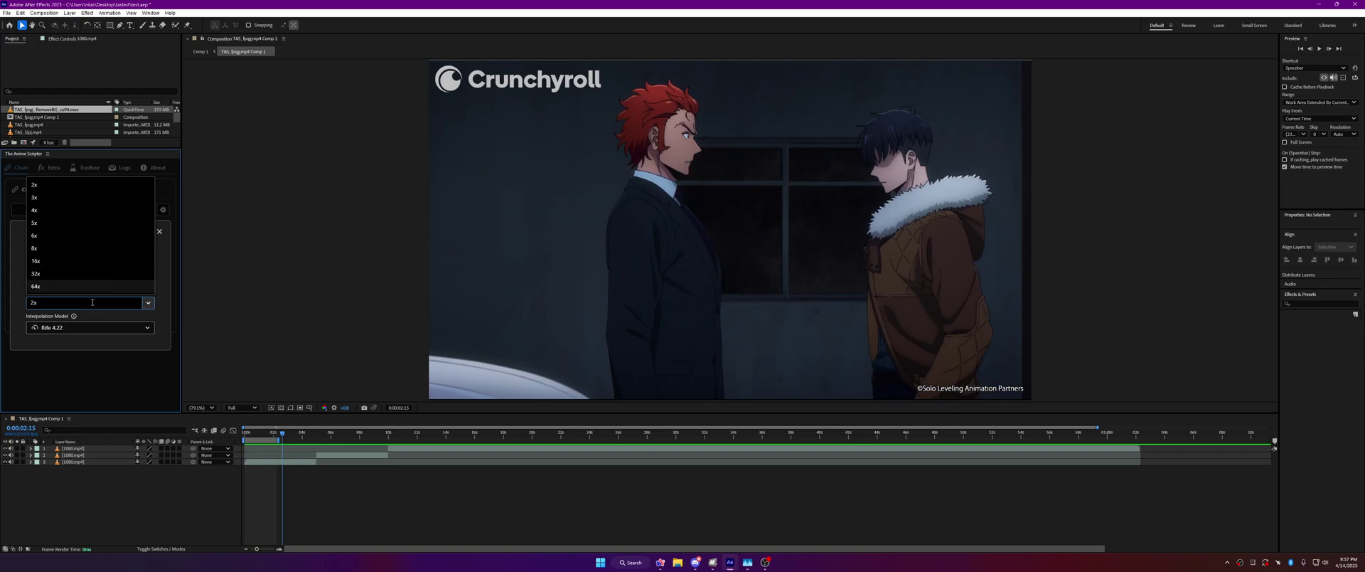
key("BackSpace")
key("BackSpace")
type("10")
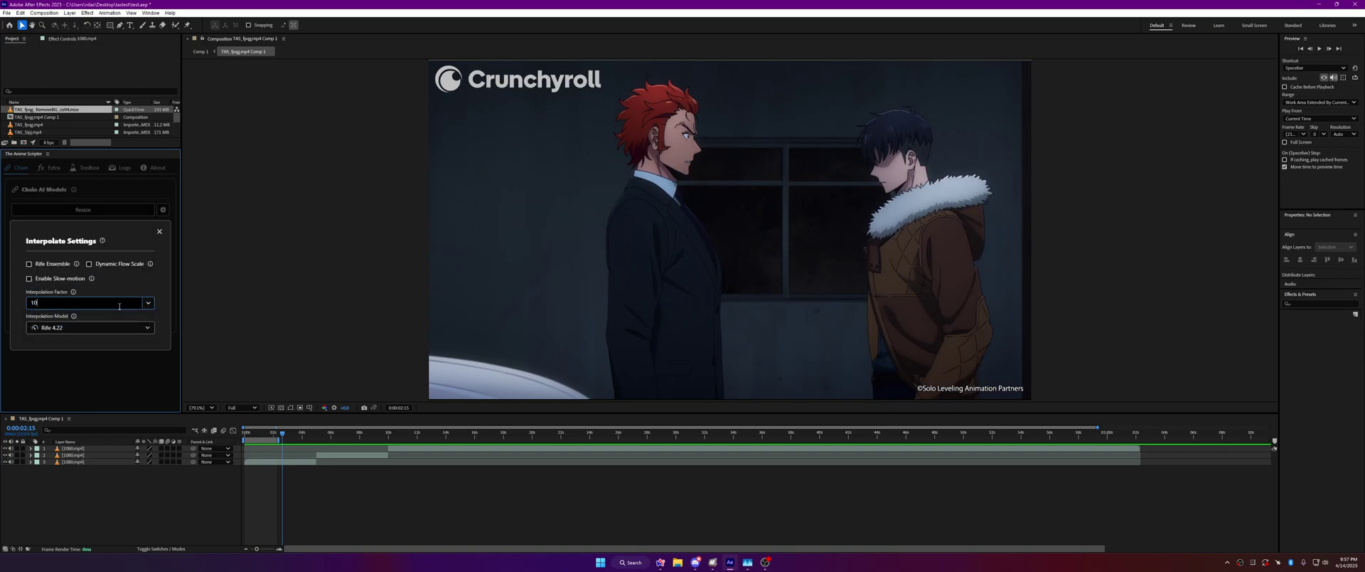
key("BackSpace")
key("BackSpace")
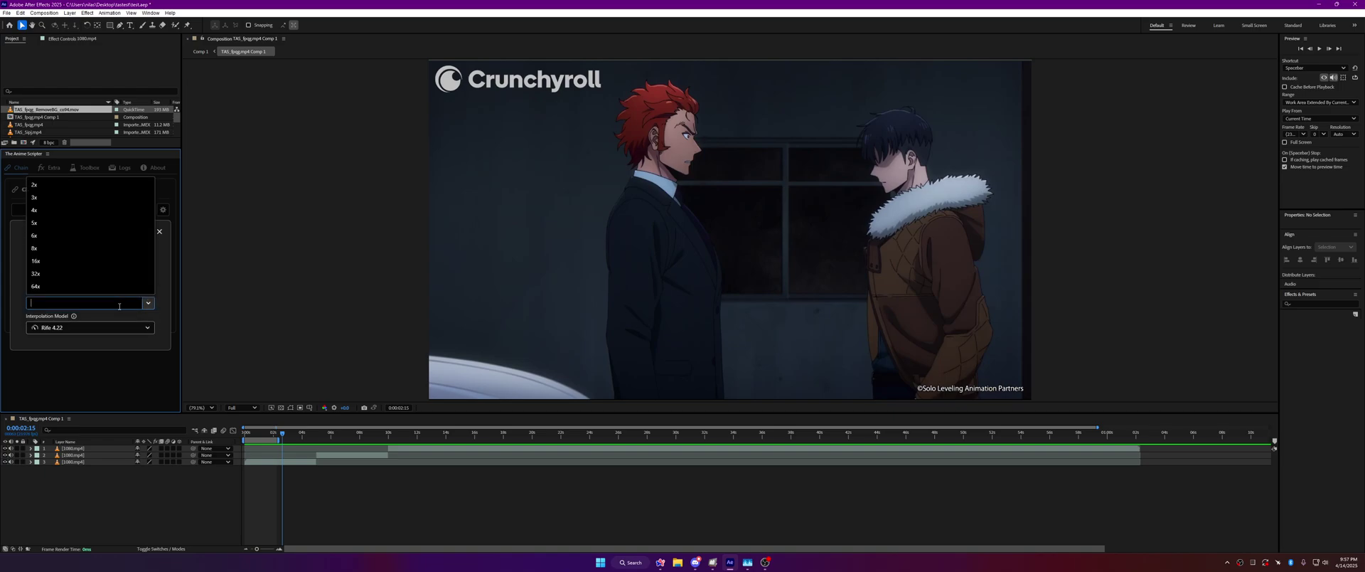
type("2.5")
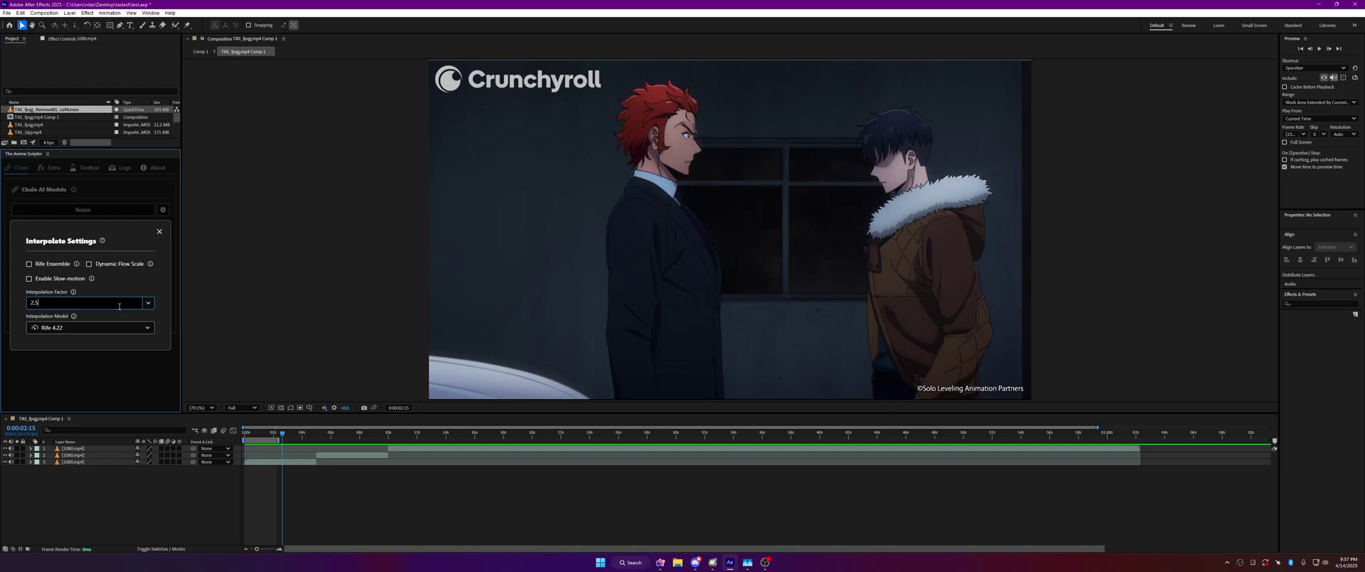
left_click(120, 306)
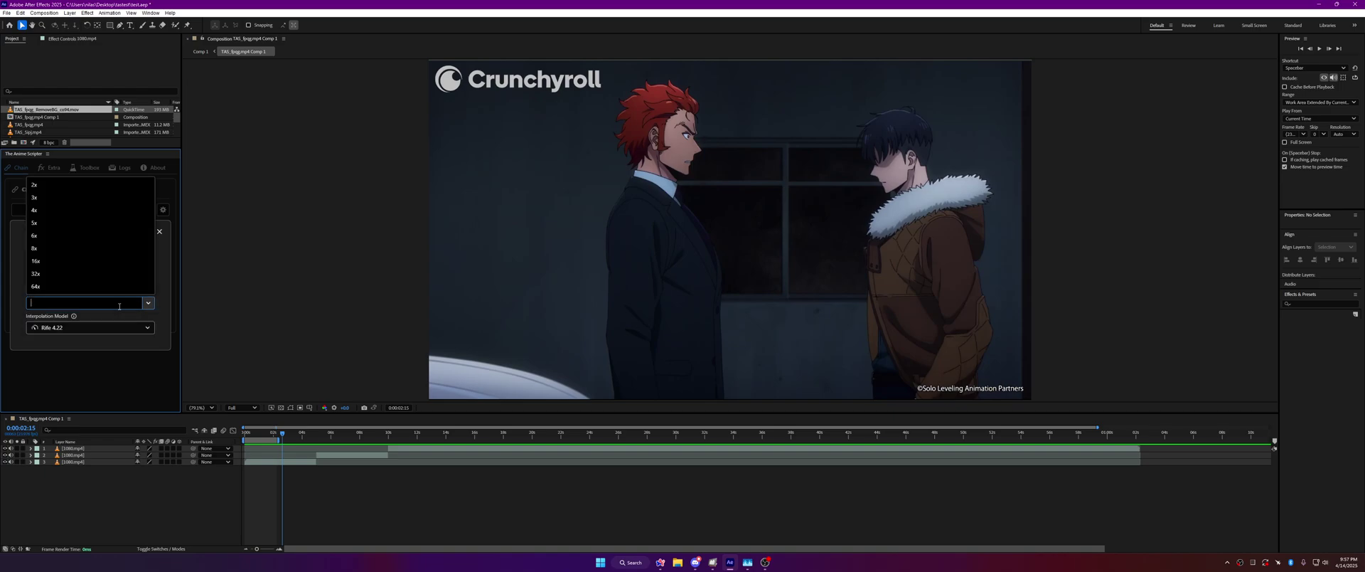
type("3")
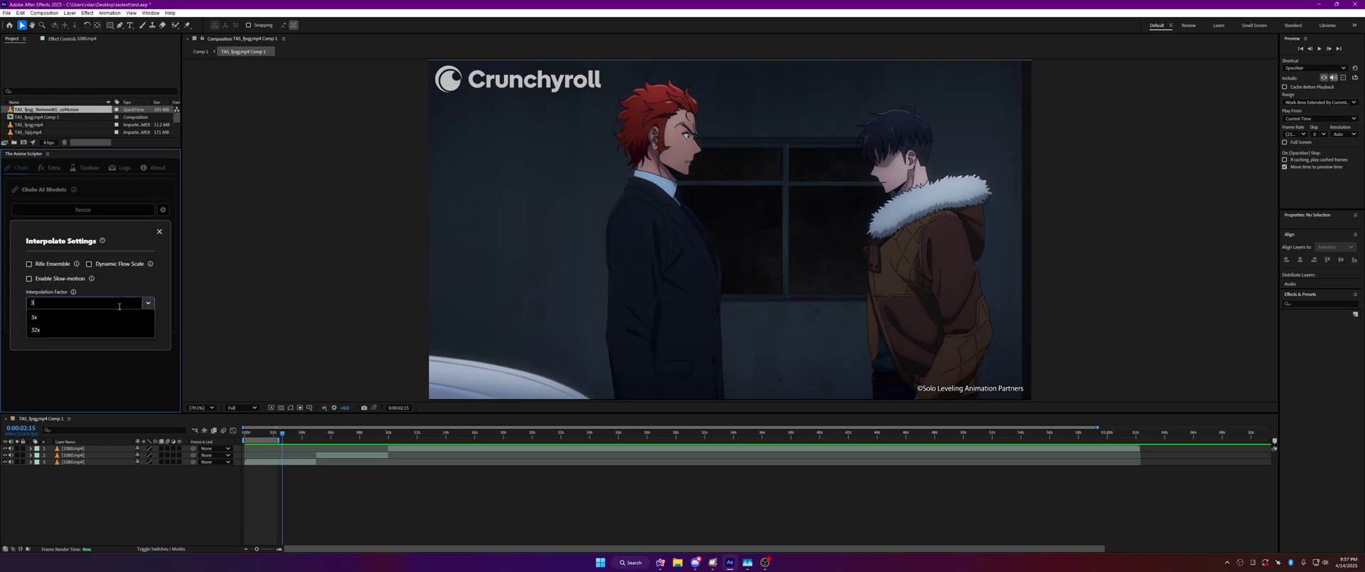
type(".3")
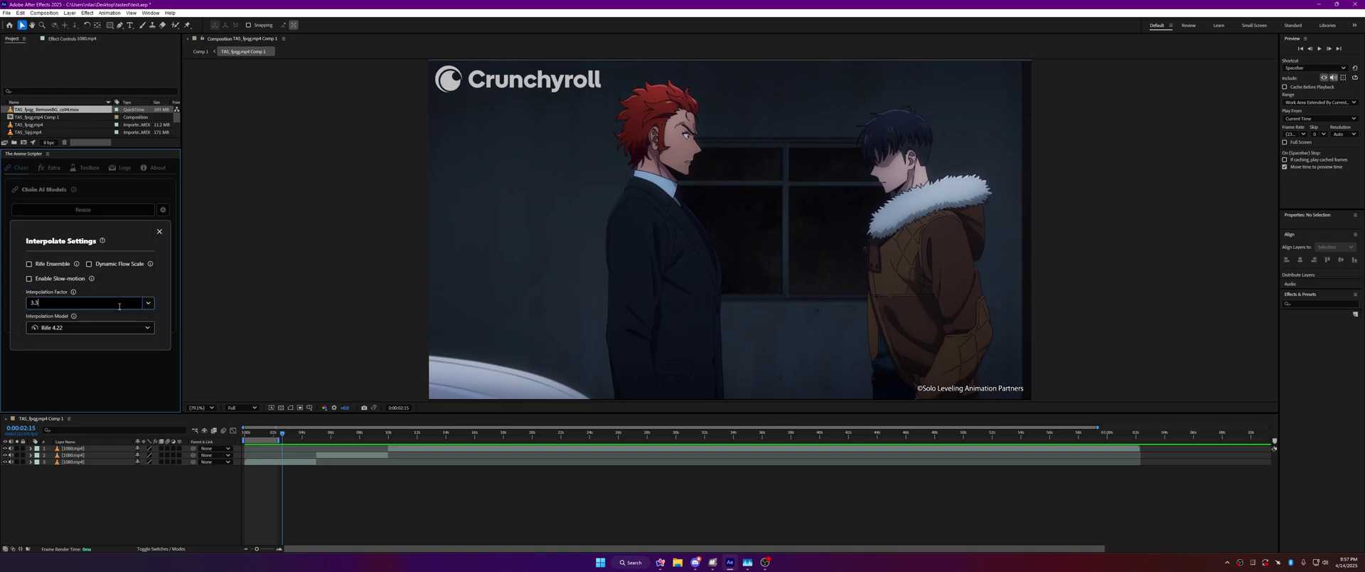
left_click(120, 306)
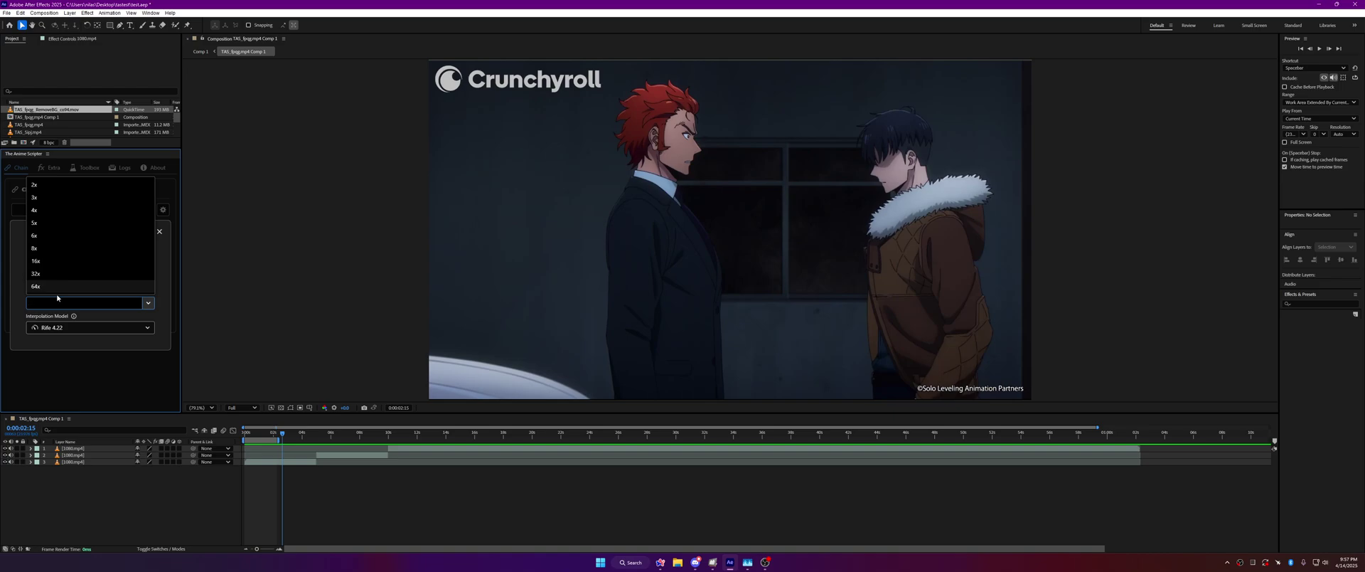
type("132-31-")
key("ctrl+a")
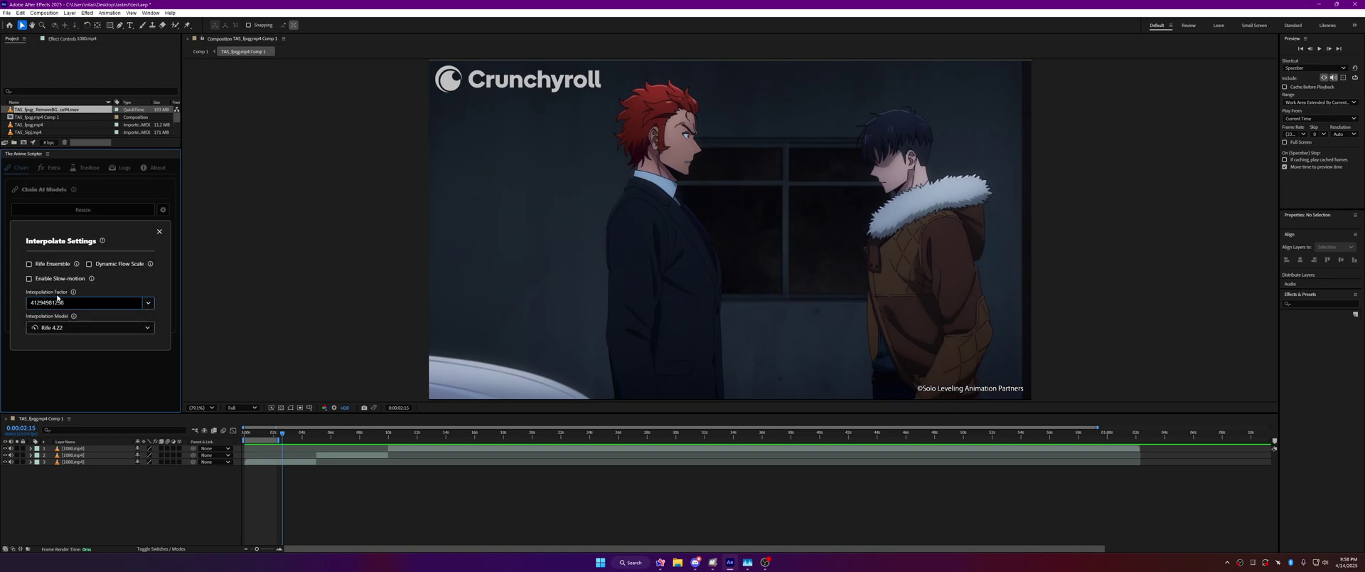
Step: Keep Rife 4.22 as the interpolation model and set the interpolation factor back to 2x
left_click(106, 328)
scroll(98, 268, "down", 2)
scroll(99, 268, "down", 5)
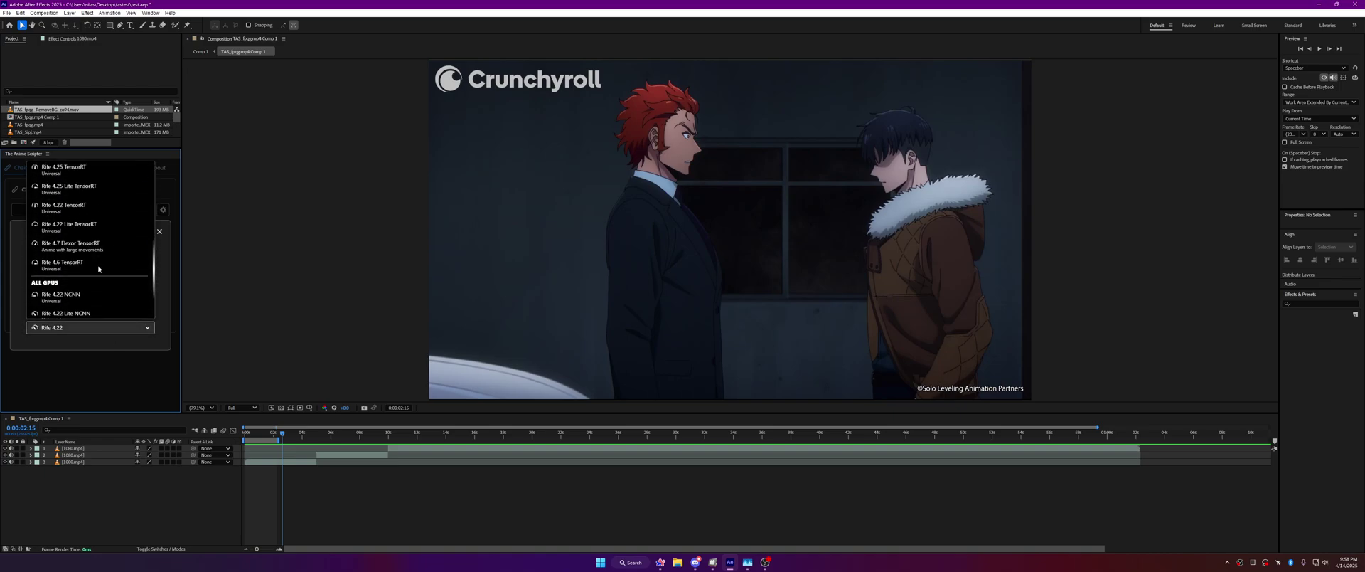
left_click(83, 328)
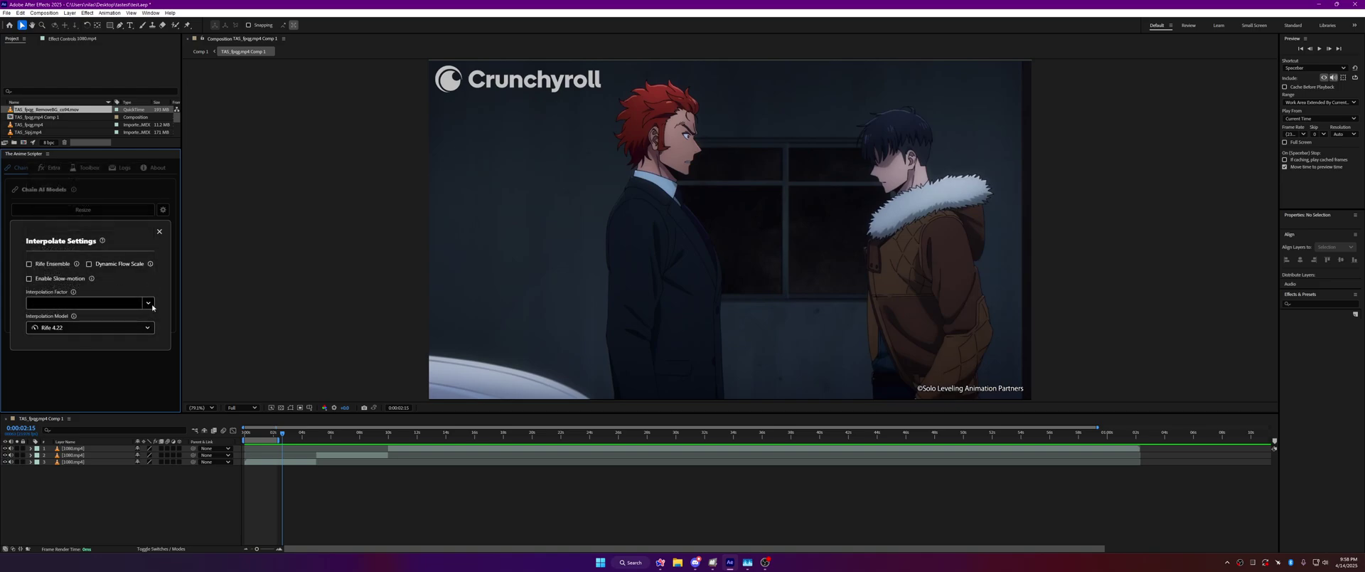
left_click(151, 305)
left_click(71, 185)
mouse_move(91, 278)
Step: Review the Upscale settings and browse the available upscale models
left_click(159, 231)
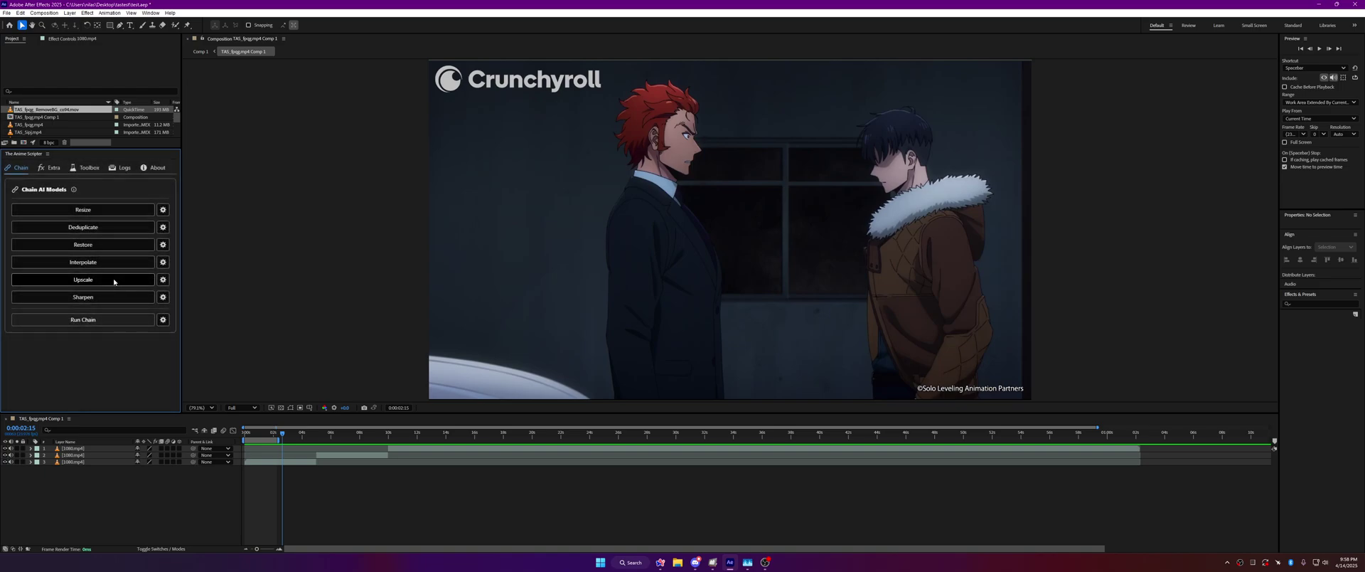
left_click(163, 279)
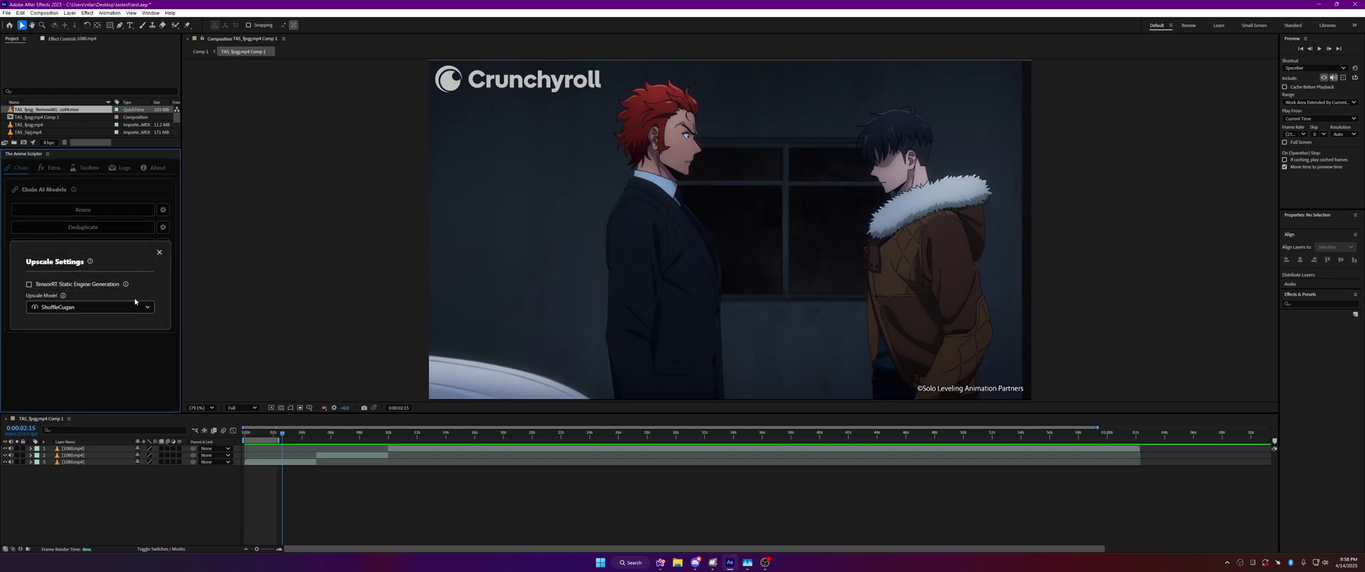
left_click(127, 310)
scroll(112, 266, "down", 10)
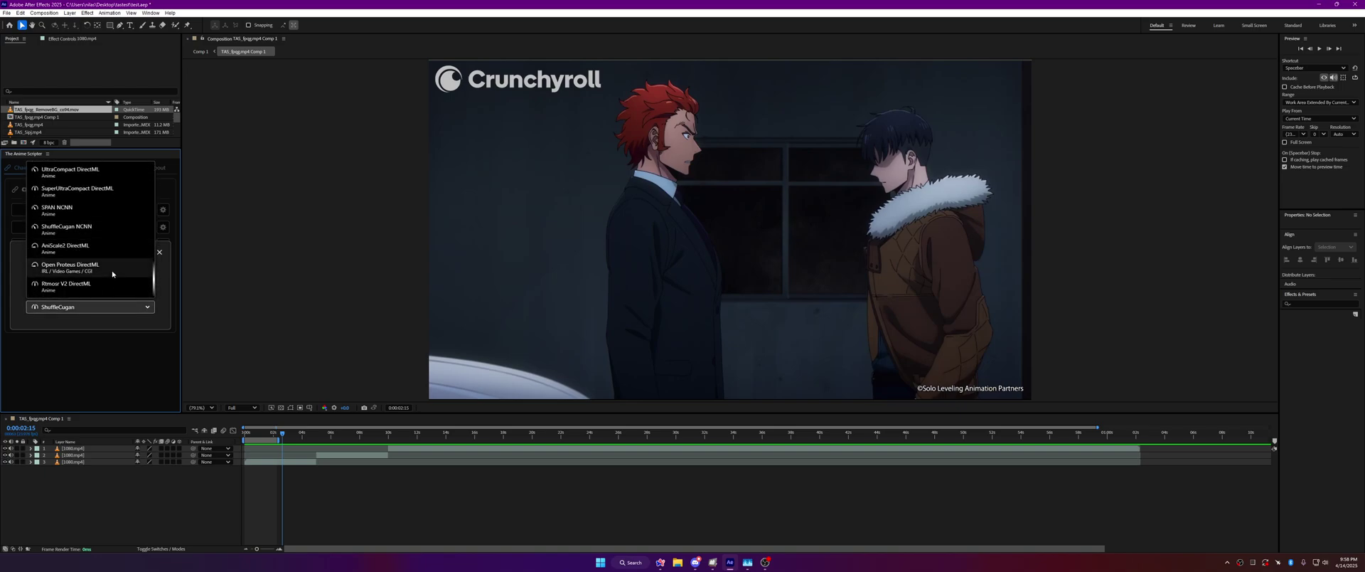
scroll(111, 286, "down", 6)
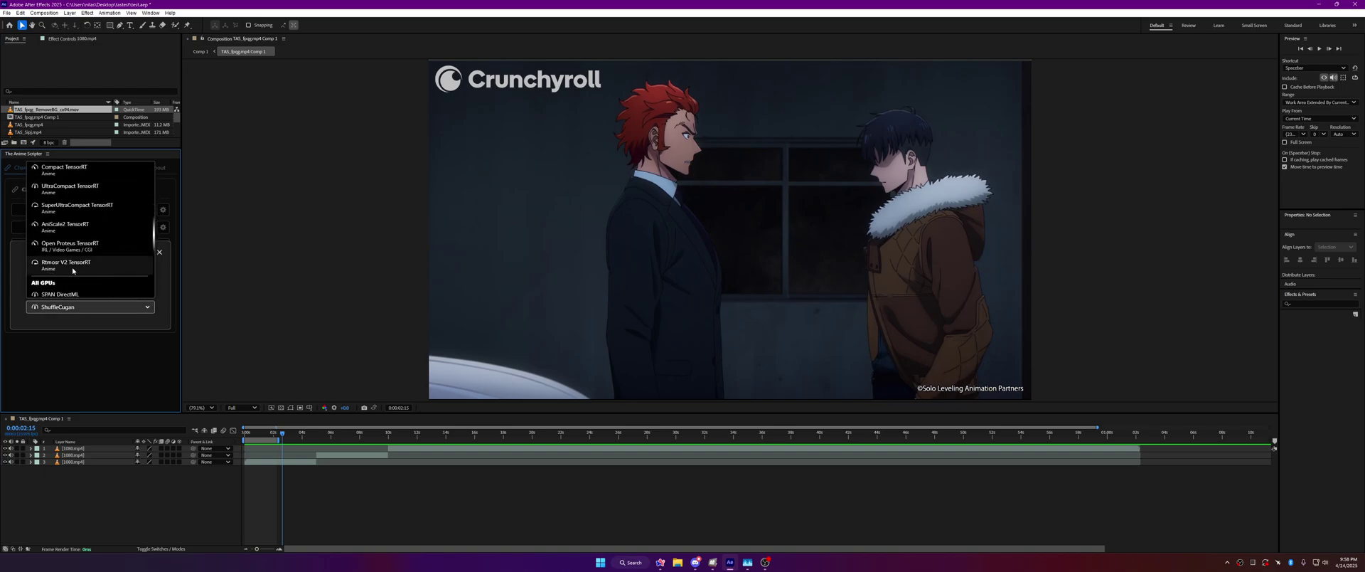
left_click(100, 306)
left_click(159, 251)
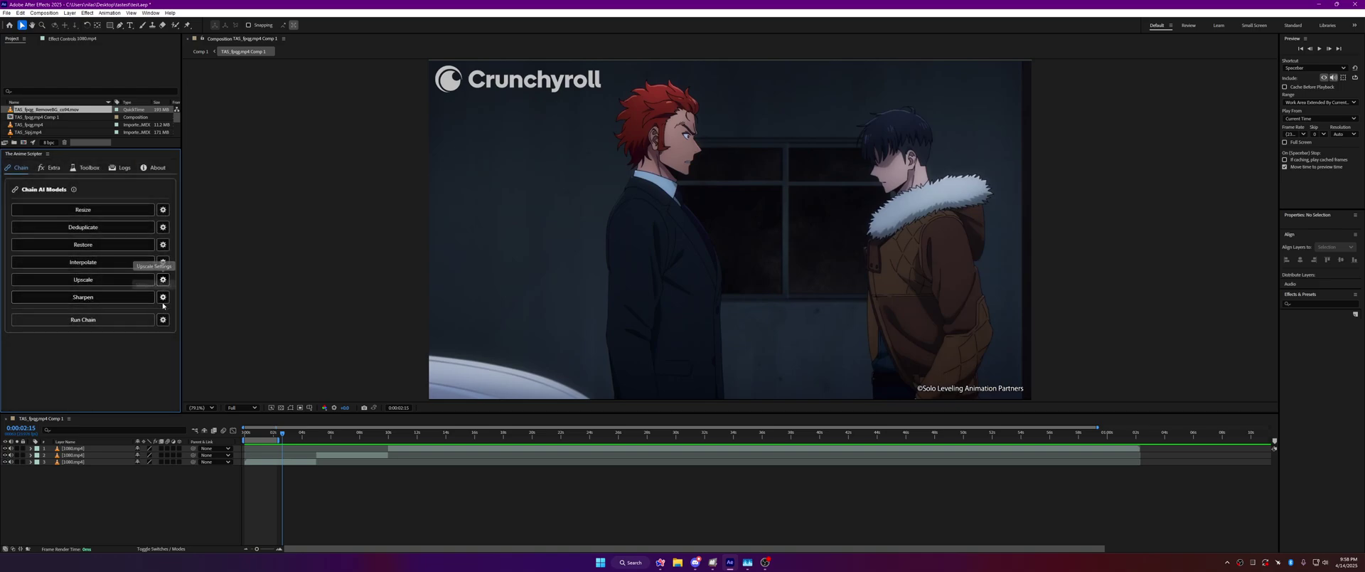
Step: Check the Sharpen settings, then view the Run Chain encoder settings and its render-finished sound tip
left_click(163, 297)
left_click(159, 259)
left_click(163, 319)
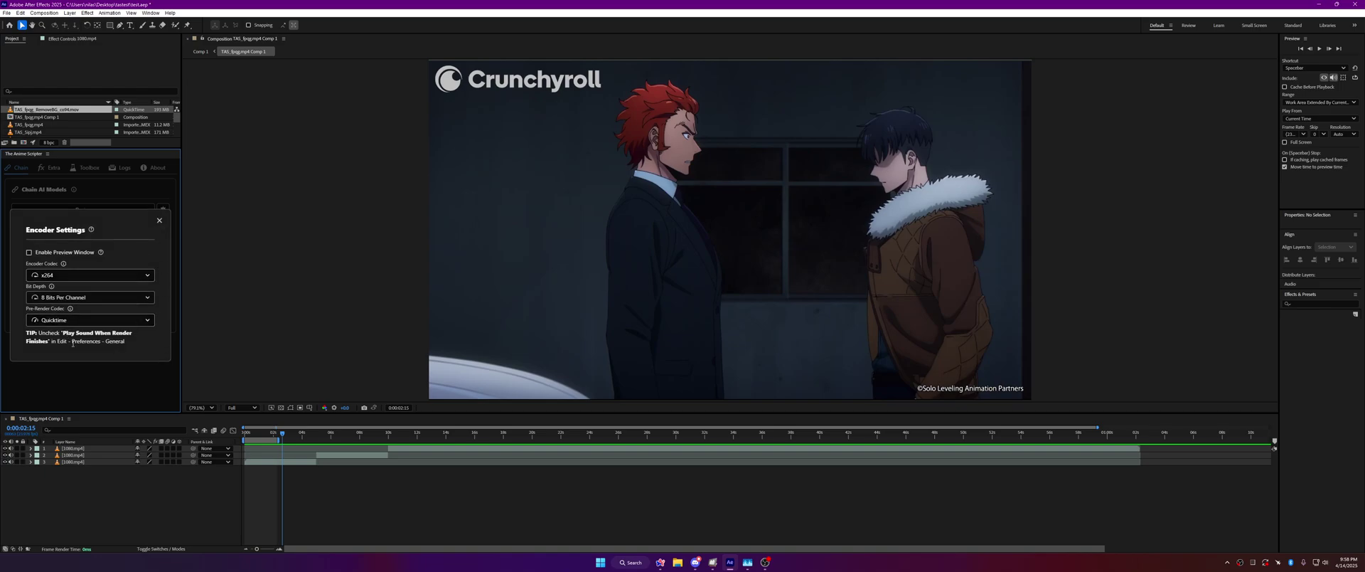
left_click_drag(131, 349, 15, 335)
triple_click(57, 344)
left_click(146, 242)
Step: Select layer 3 at 0:00:02:01 and make Interpolate the chain step
left_click(159, 221)
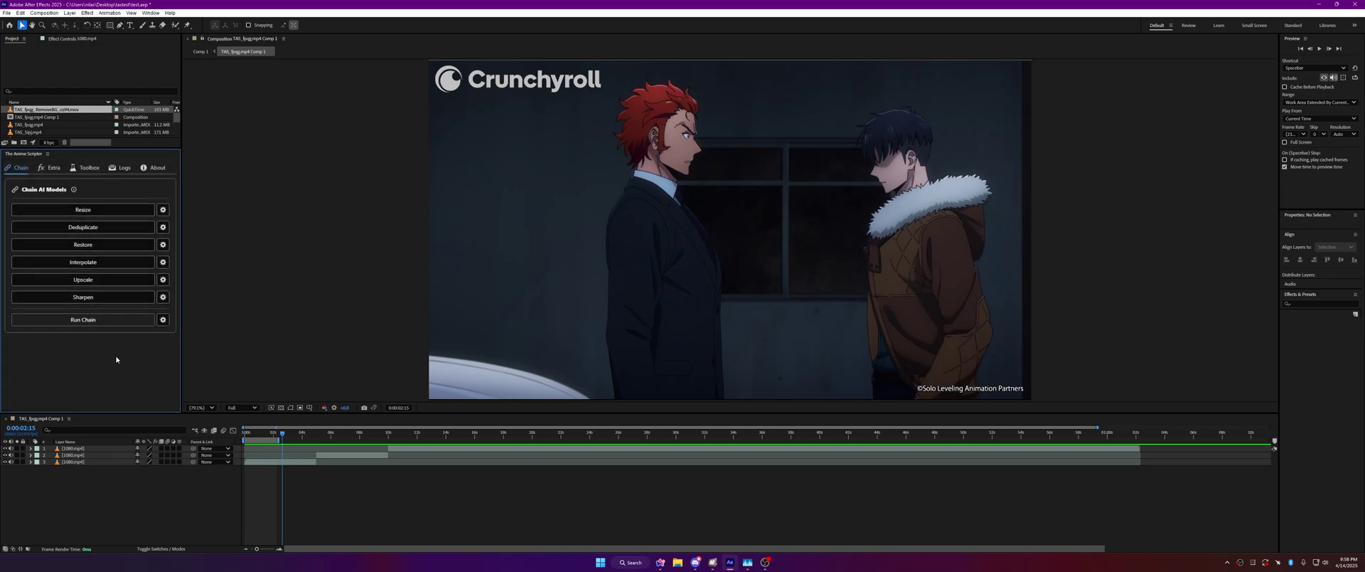
left_click(276, 461)
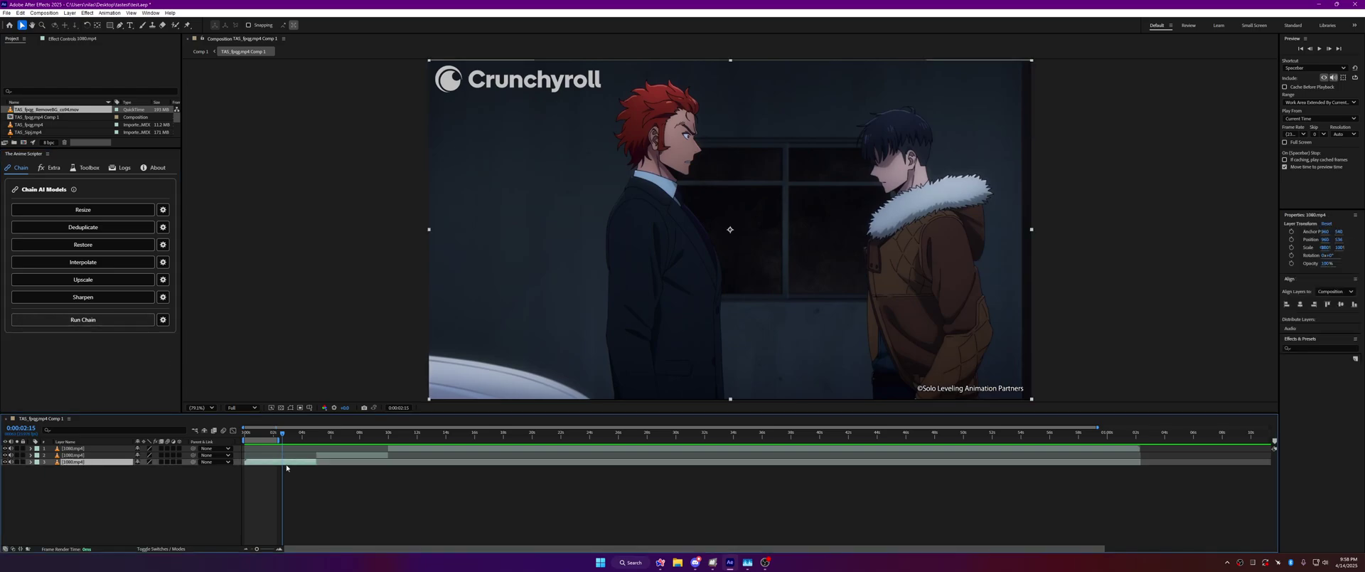
left_click(274, 434)
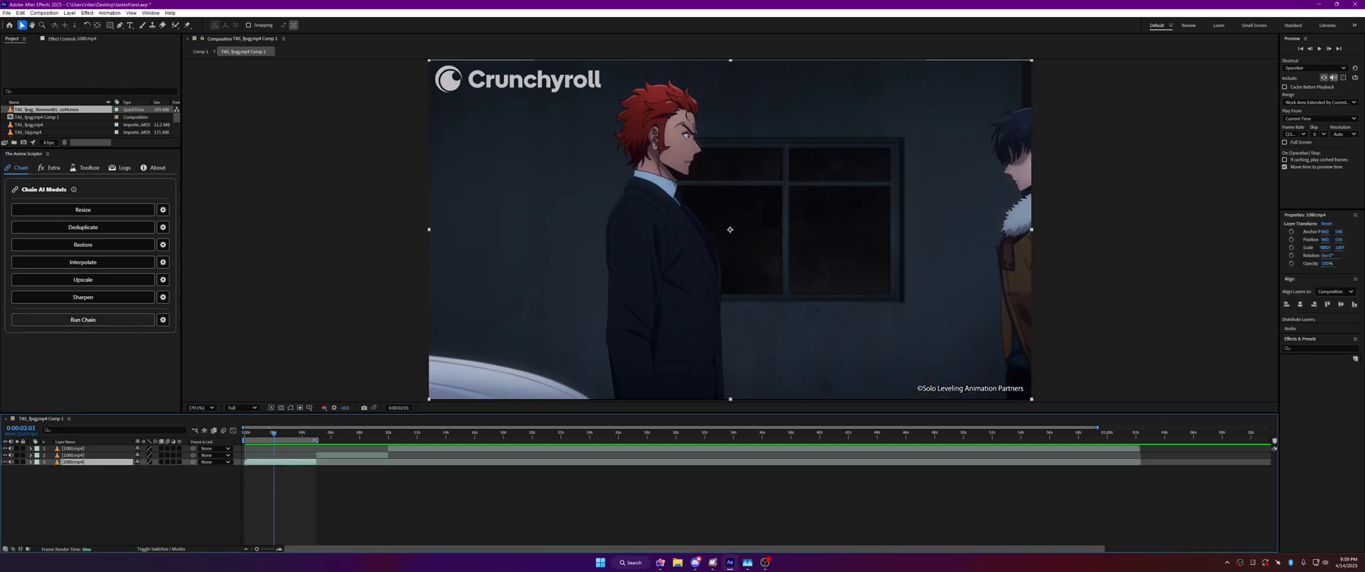
left_click(83, 227)
left_click(146, 262)
Step: Set the interpolation factor to 2.5 and run the chain to pre-render the clip
left_click(161, 262)
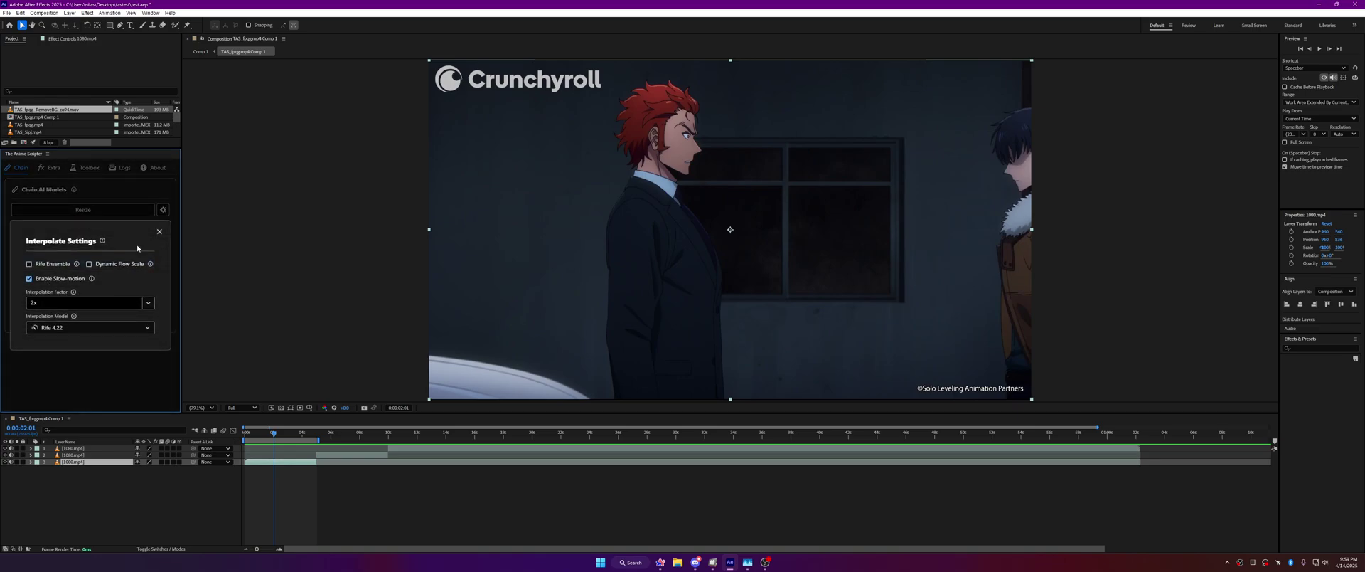
left_click(159, 231)
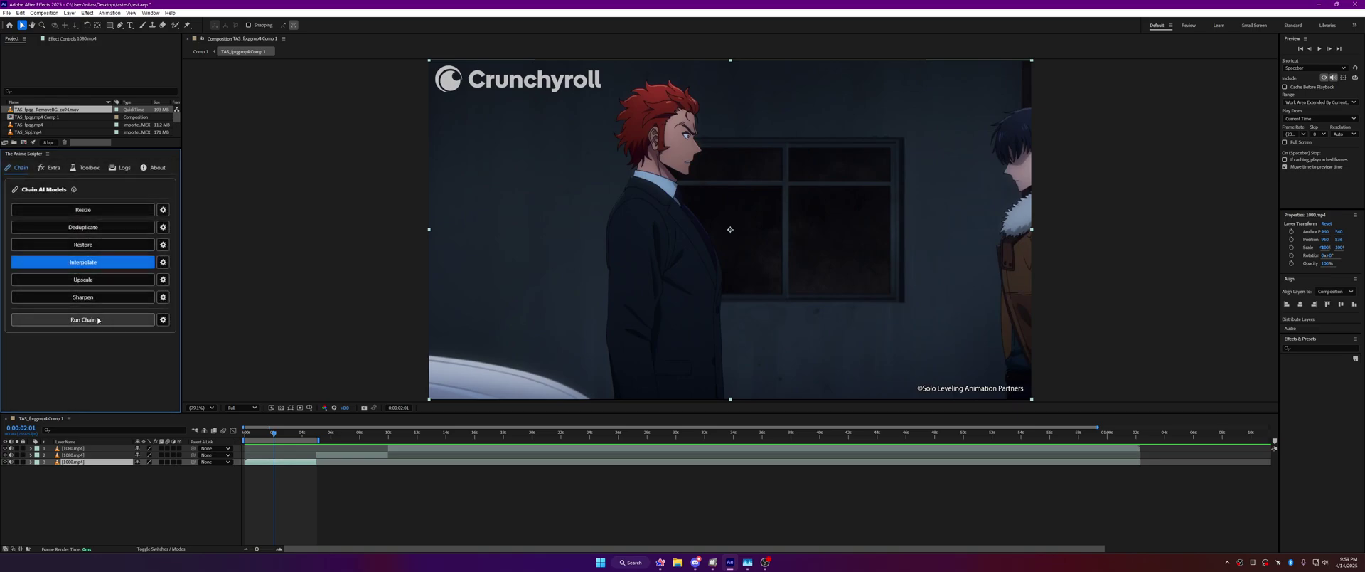
left_click(163, 262)
key("BackSpace")
type(".5")
left_click(160, 231)
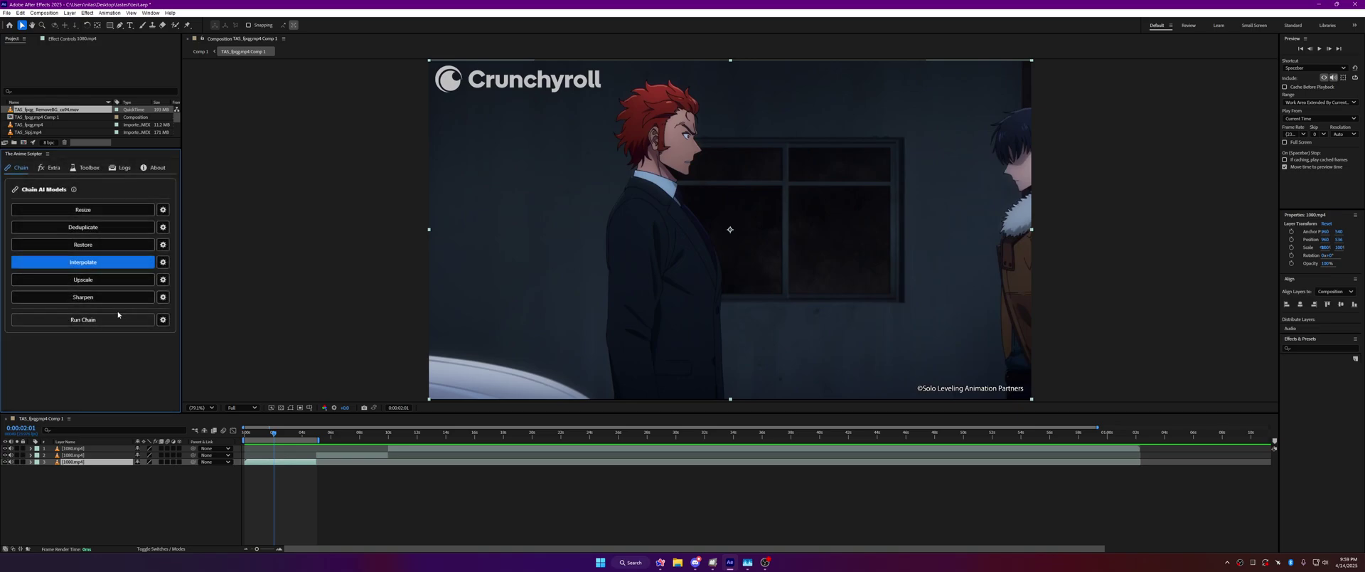
left_click(132, 319)
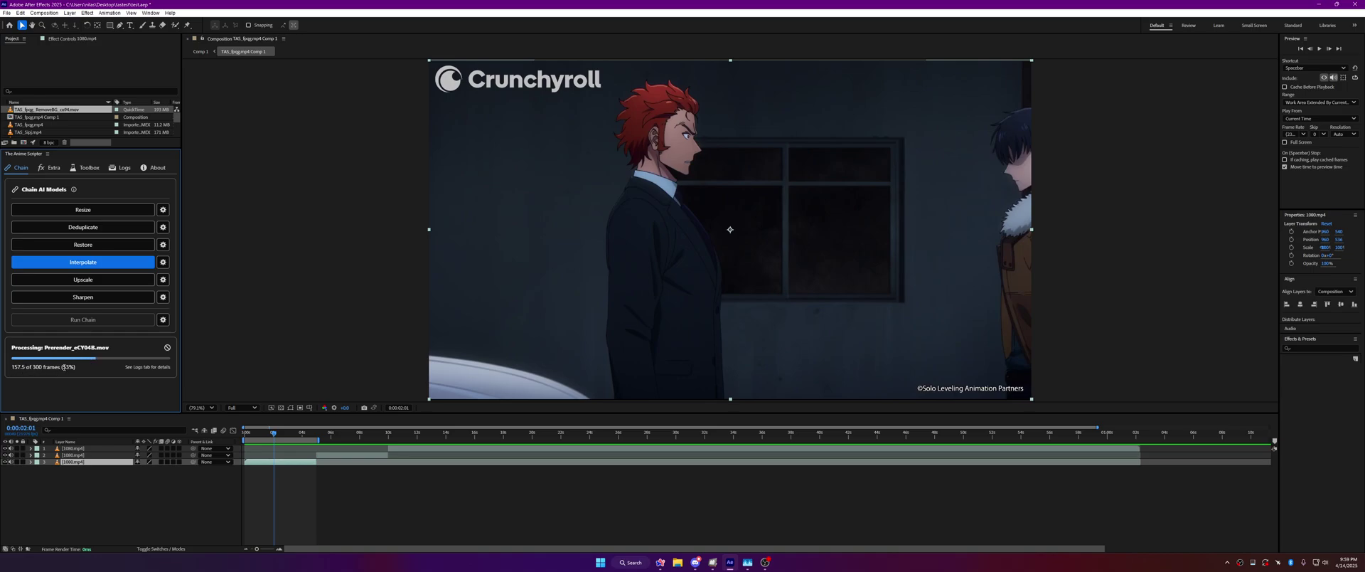
left_click(142, 396)
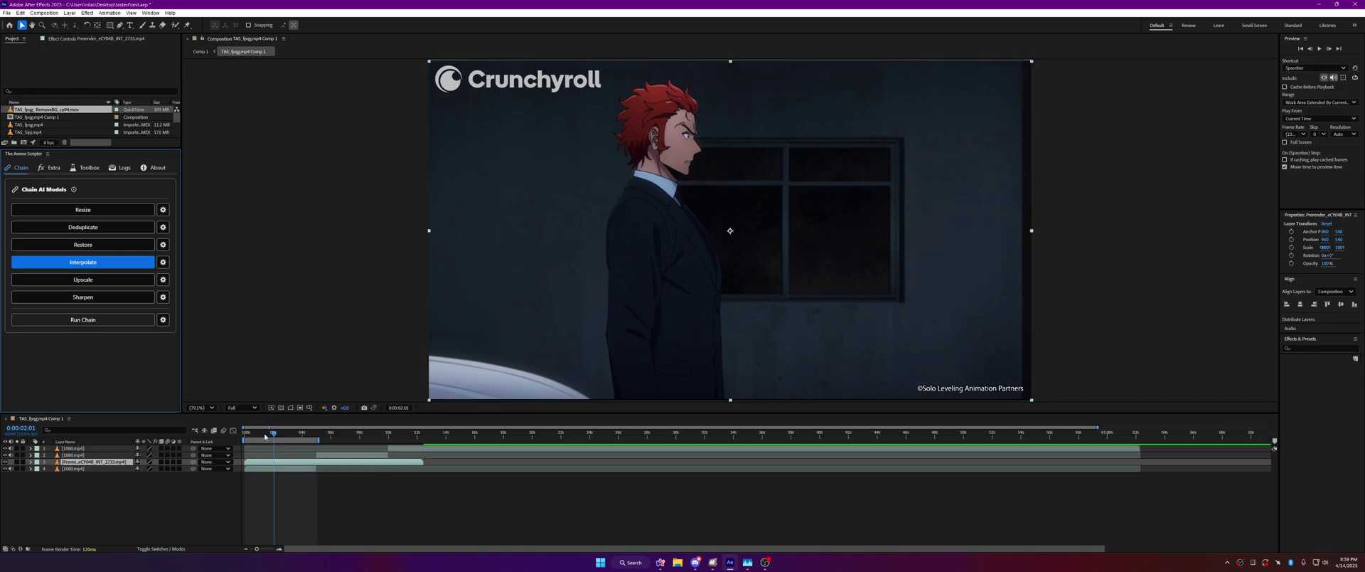
Step: Cancel one interpolation run, then interpolate layer 4 to get a second 240-frame pre-render layer
left_click(133, 264)
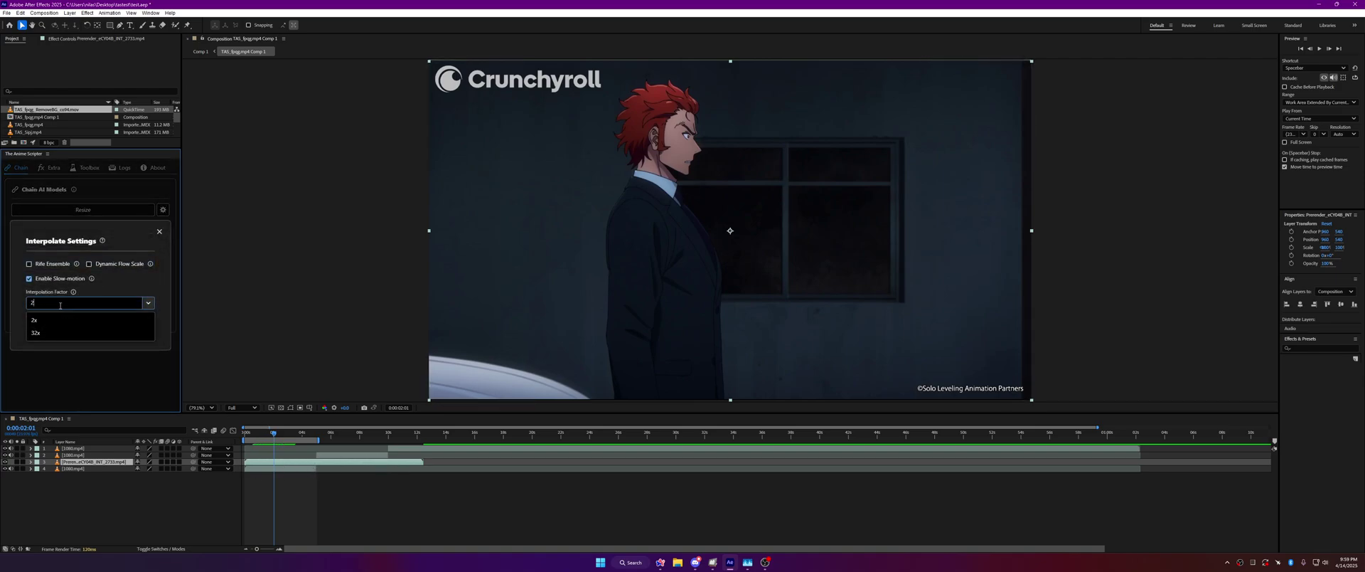
left_click(159, 231)
left_click(83, 261)
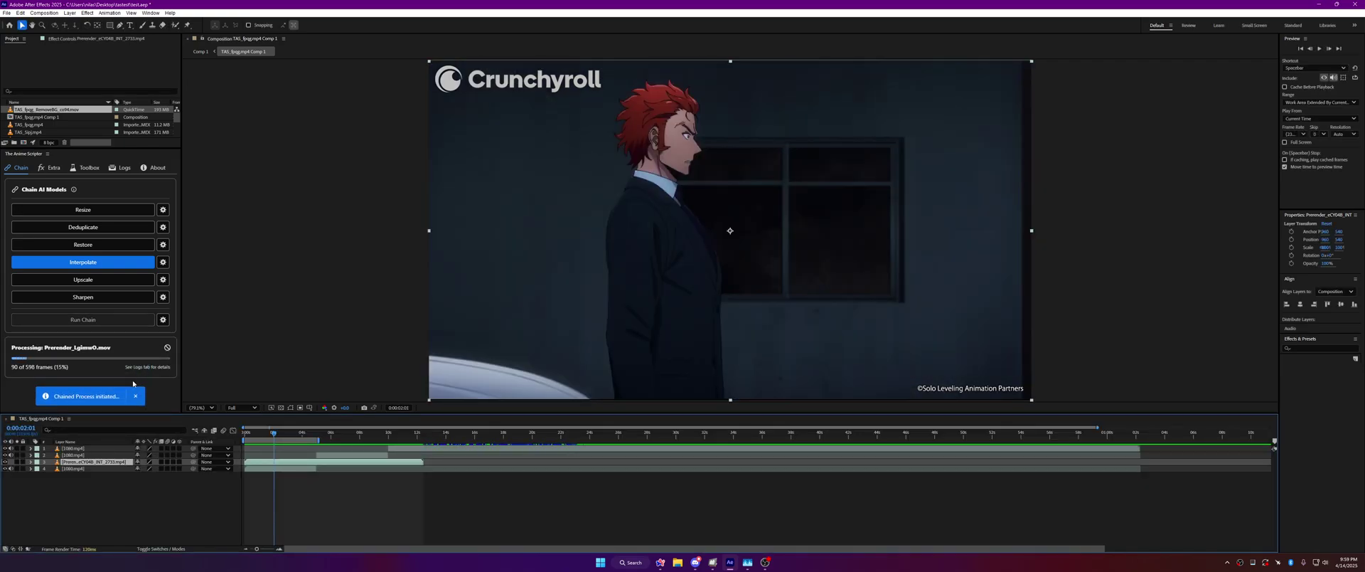
left_click(167, 347)
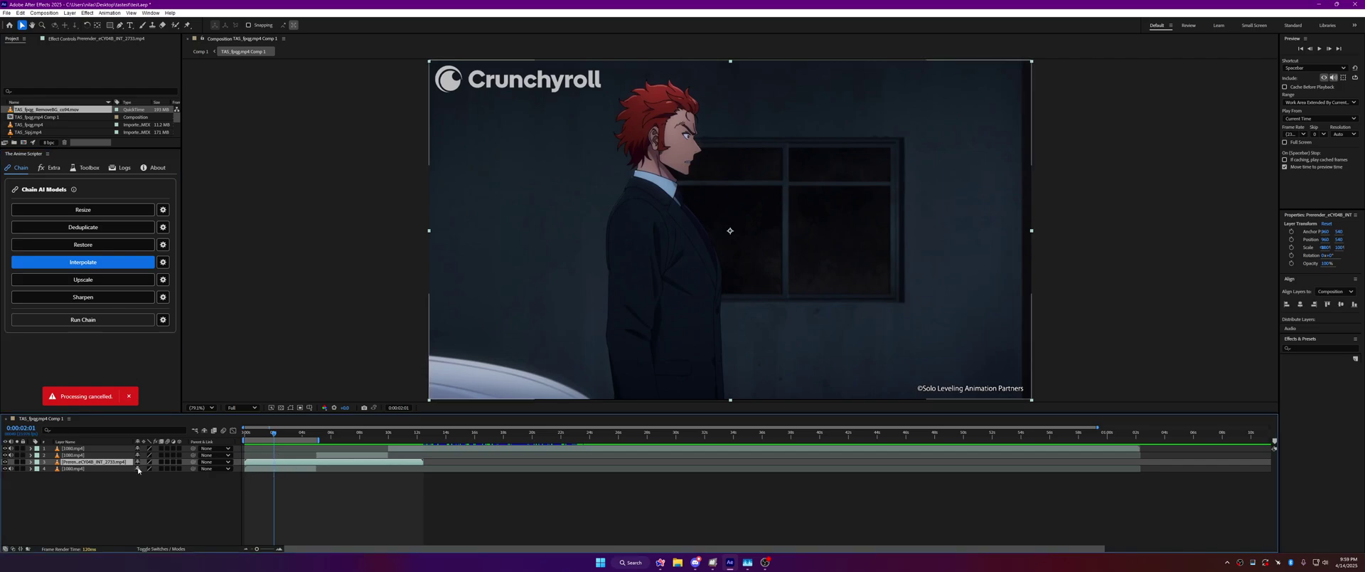
left_click(4, 463)
left_click(83, 319)
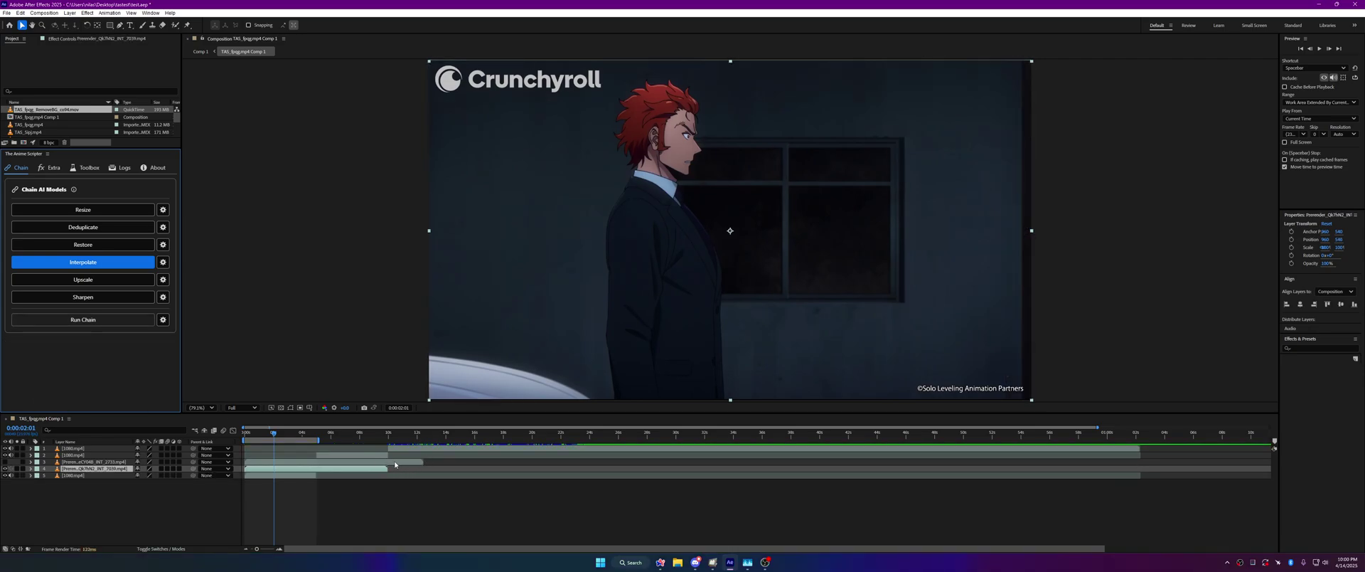
left_click(411, 462)
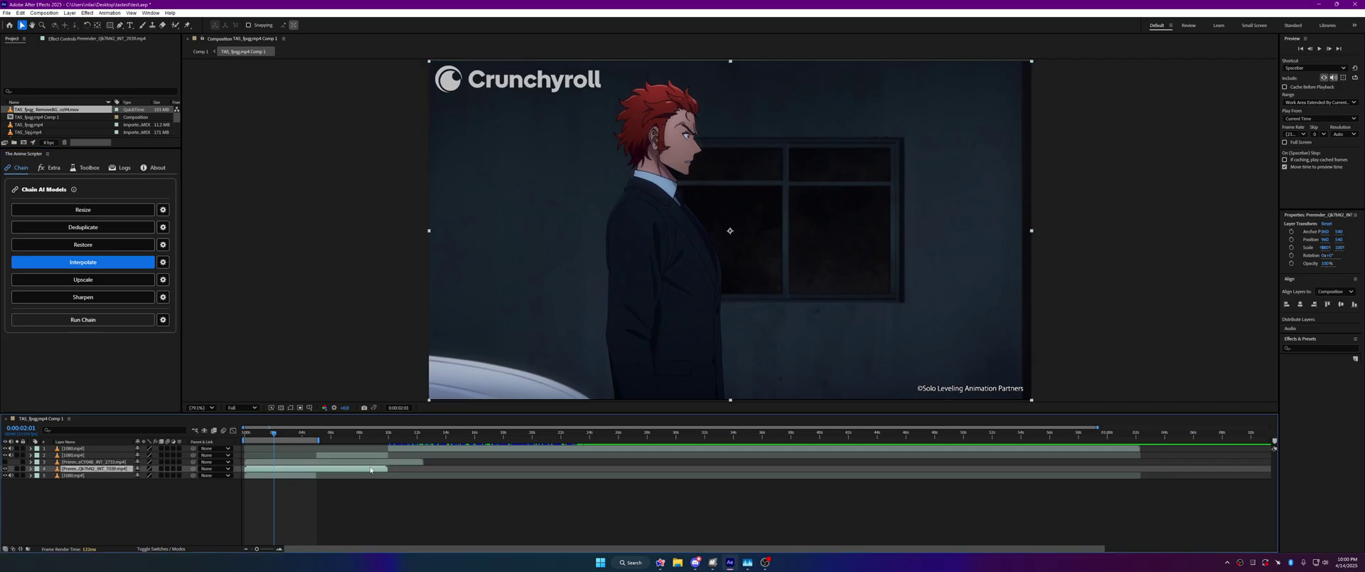
Step: Select the 1080.mp4 layer, drop Interpolate from the chain, and keep the Quicktime pre-render codec
left_click(298, 475)
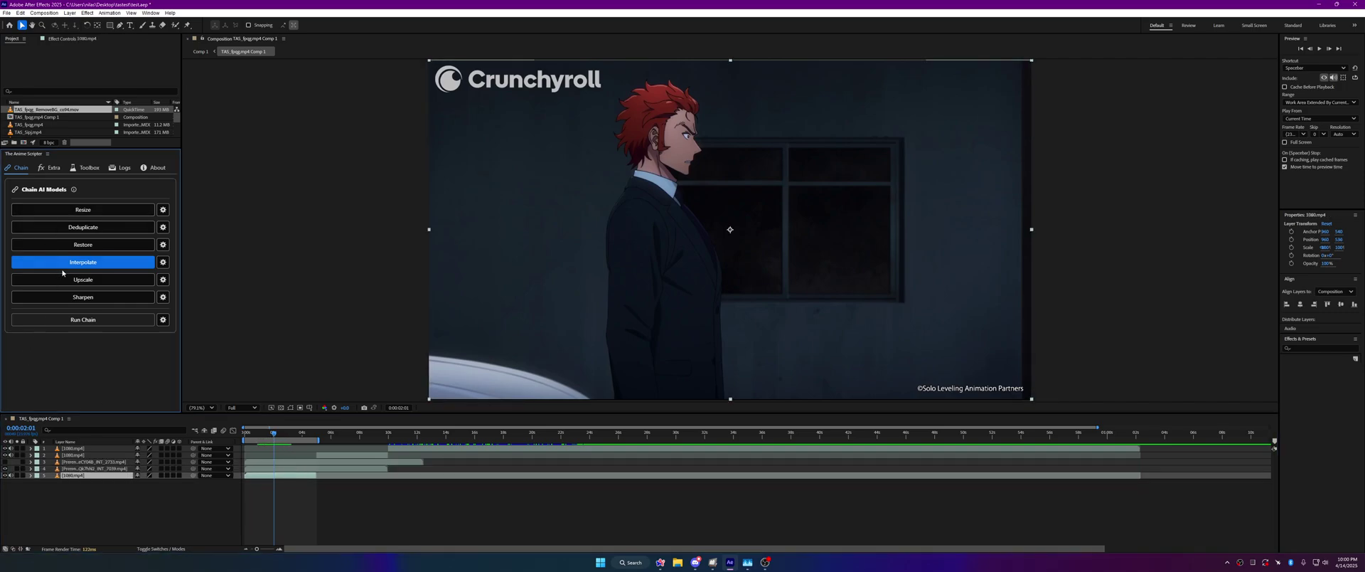
left_click(114, 262)
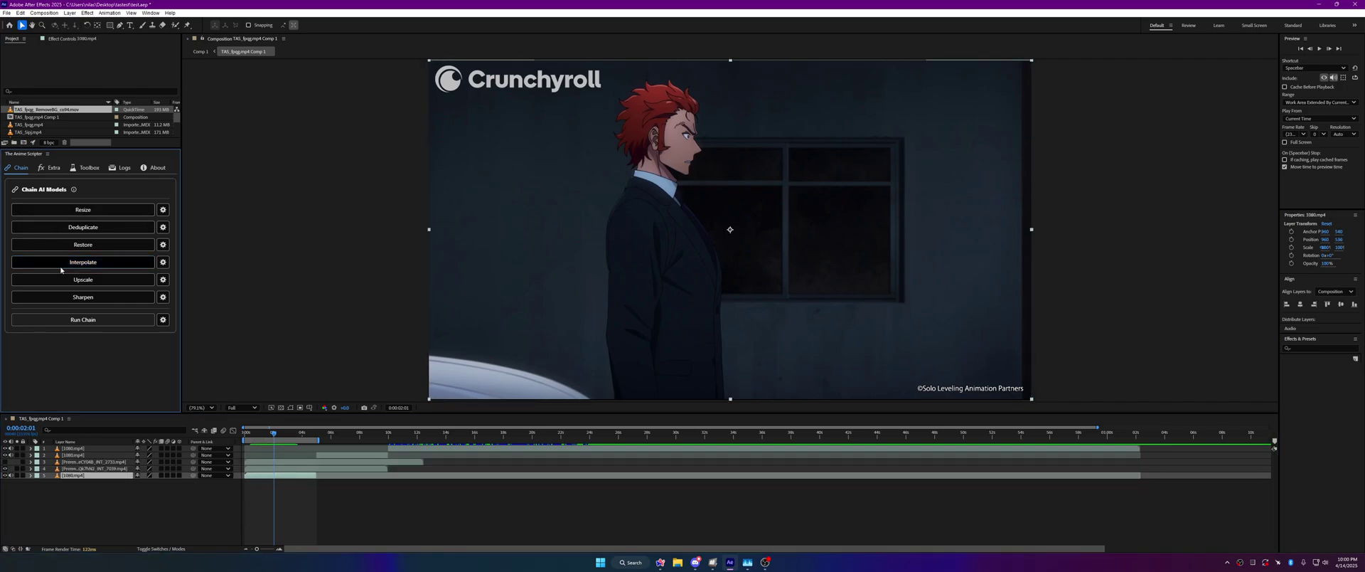
left_click(164, 322)
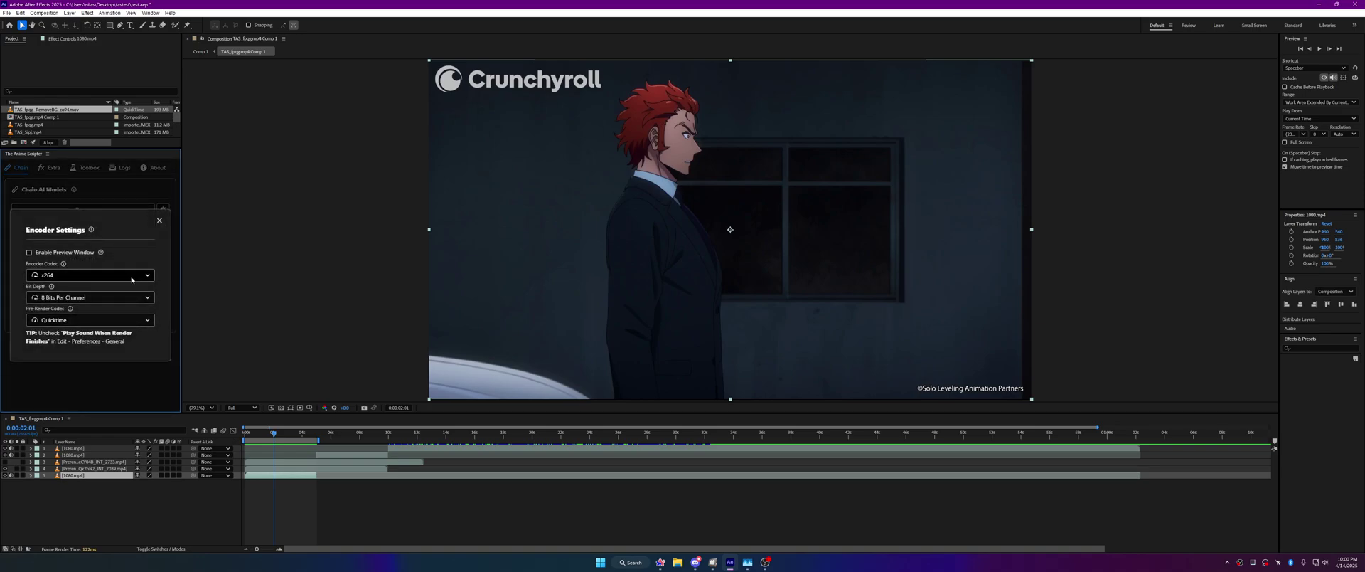
left_click(105, 320)
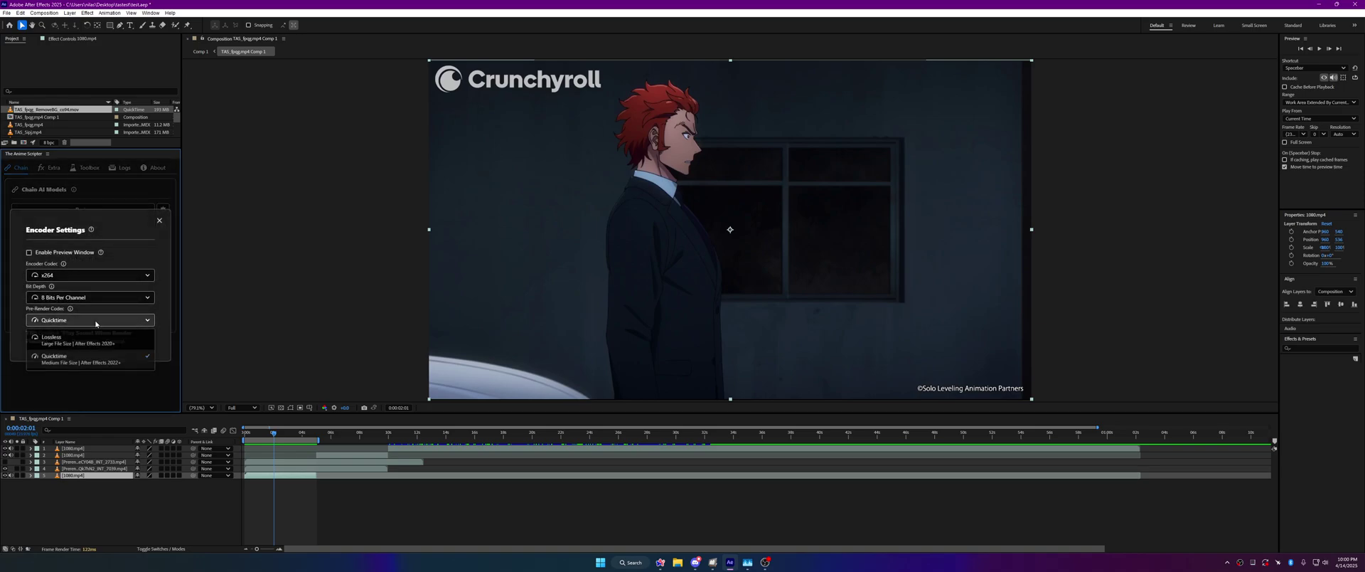
left_click(159, 220)
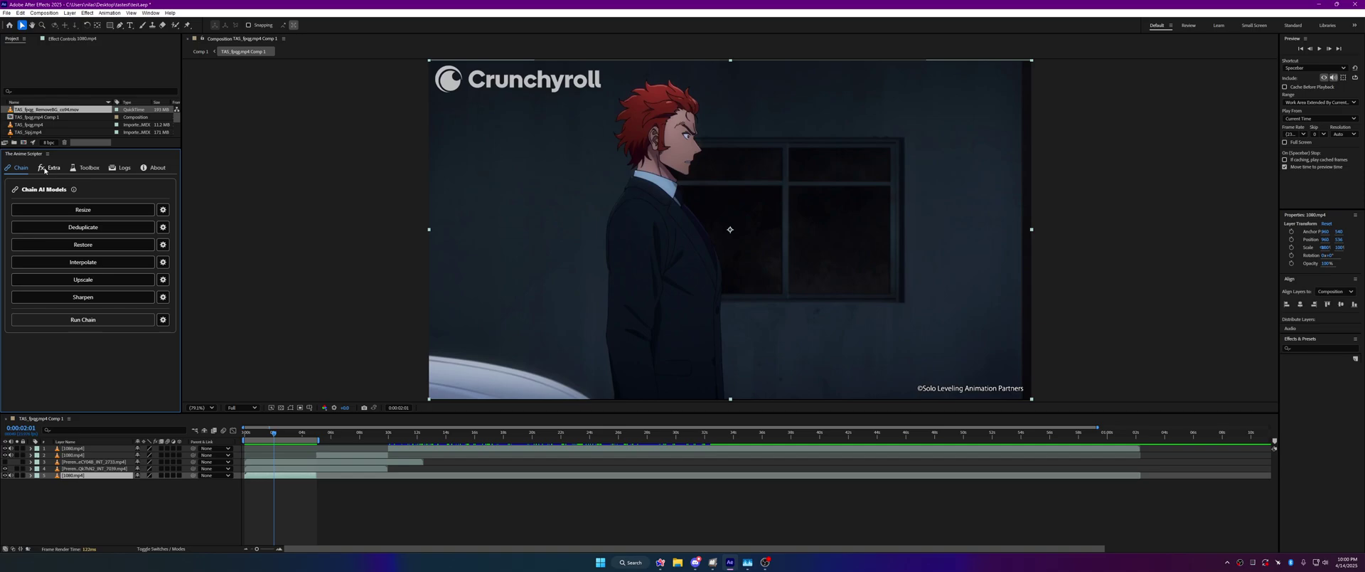
Step: Switch to the Extra tools and widen the panel to read the depth map description
left_click(45, 169)
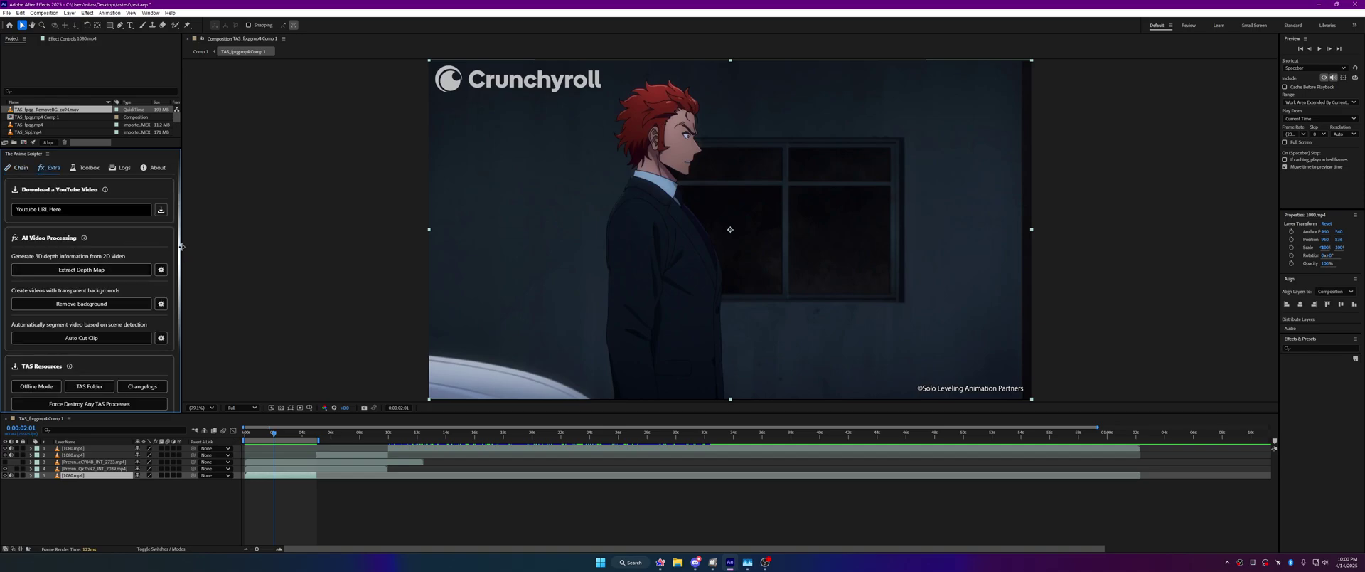
left_click_drag(184, 248, 235, 250)
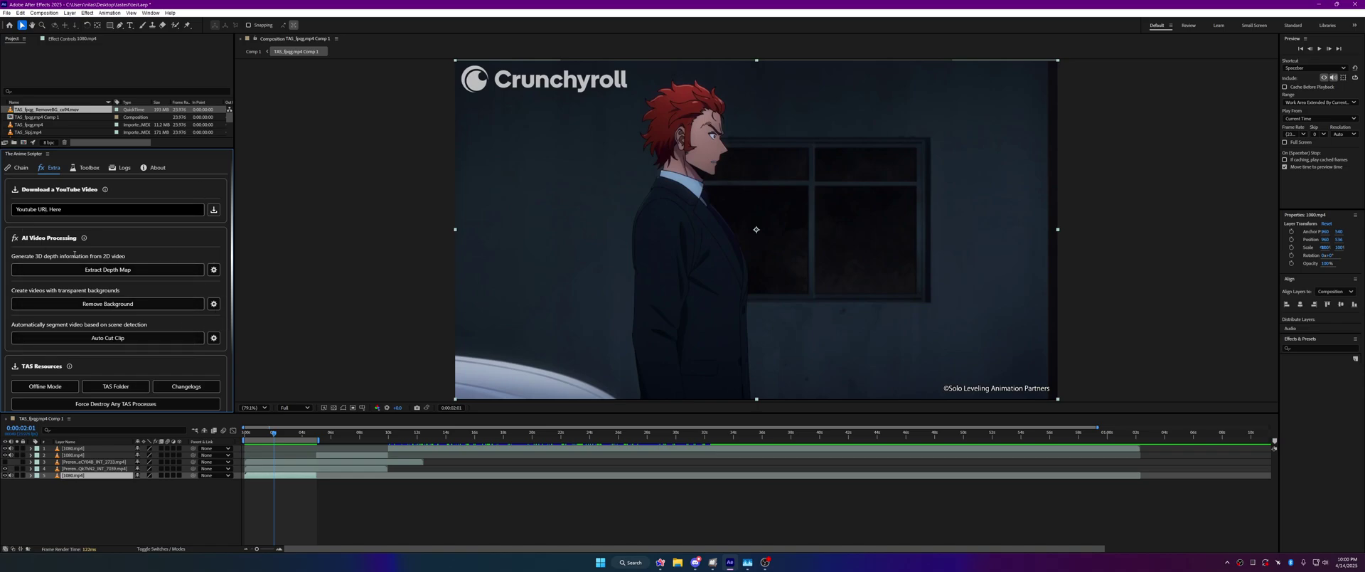
left_click_drag(11, 256, 147, 324)
left_click(130, 257)
Step: In Depth Map Settings, preview the example output and reselect OG Distilled Small V2
left_click(213, 270)
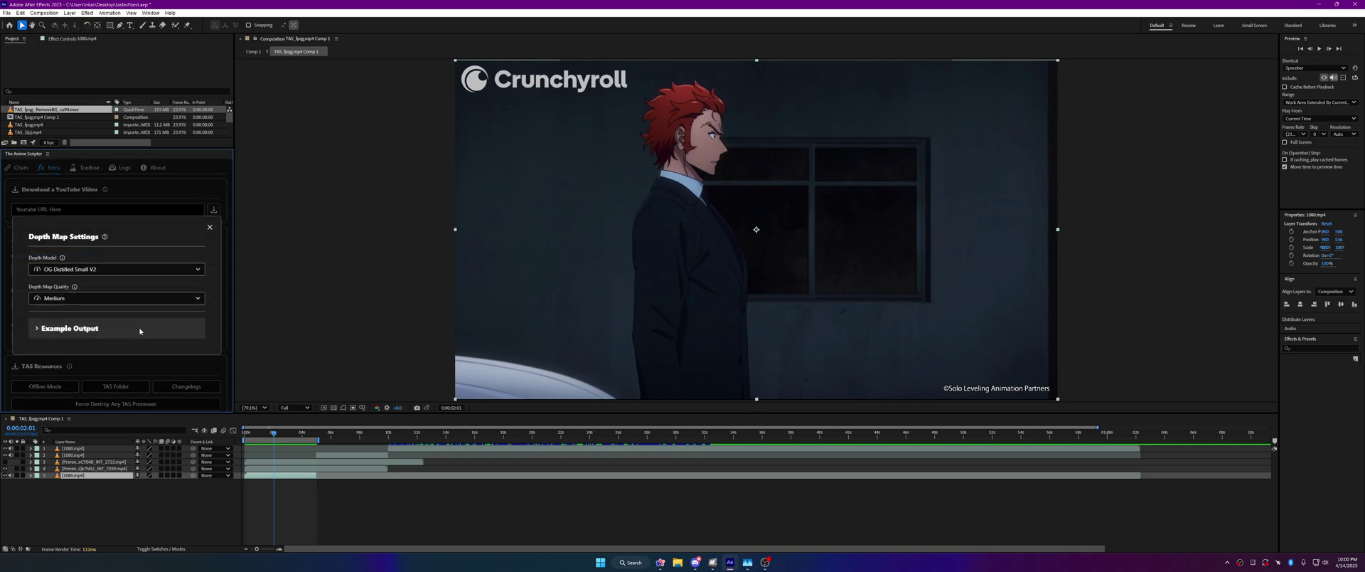
left_click(139, 331)
left_click(140, 283)
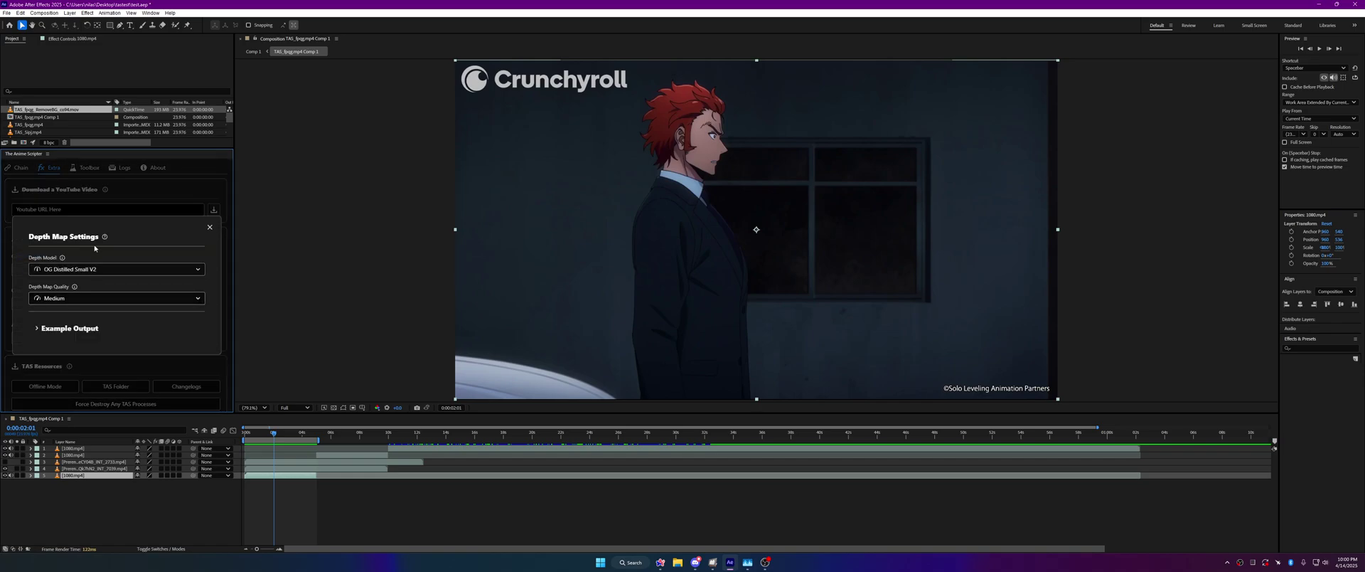
left_click(178, 269)
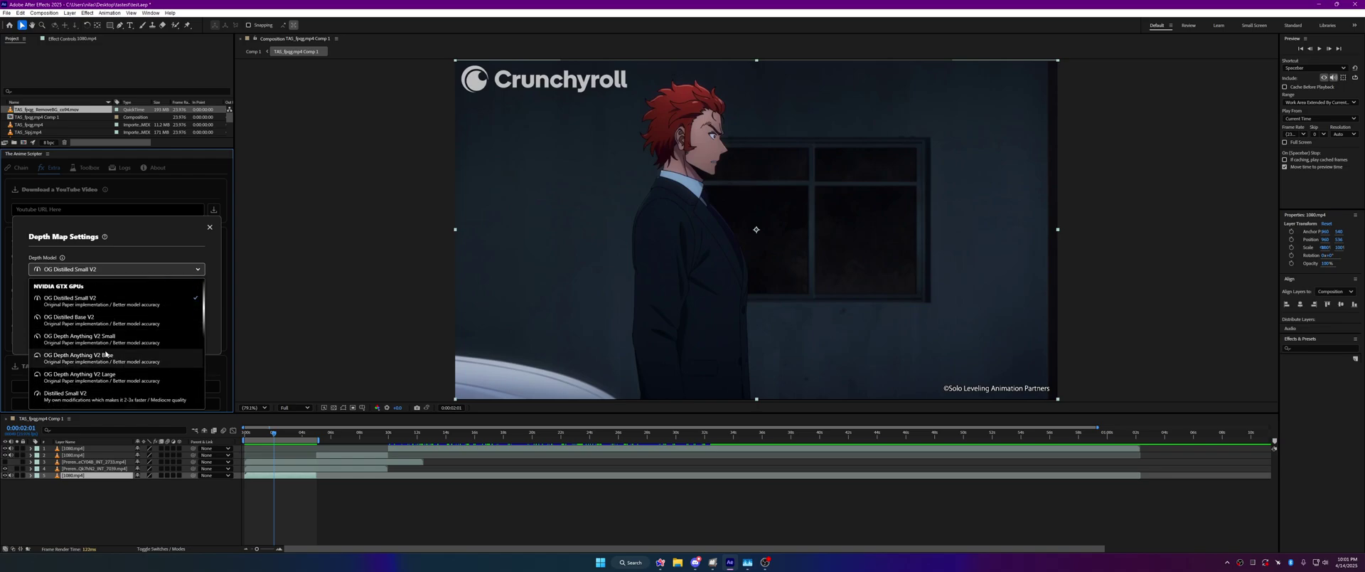
left_click(71, 300)
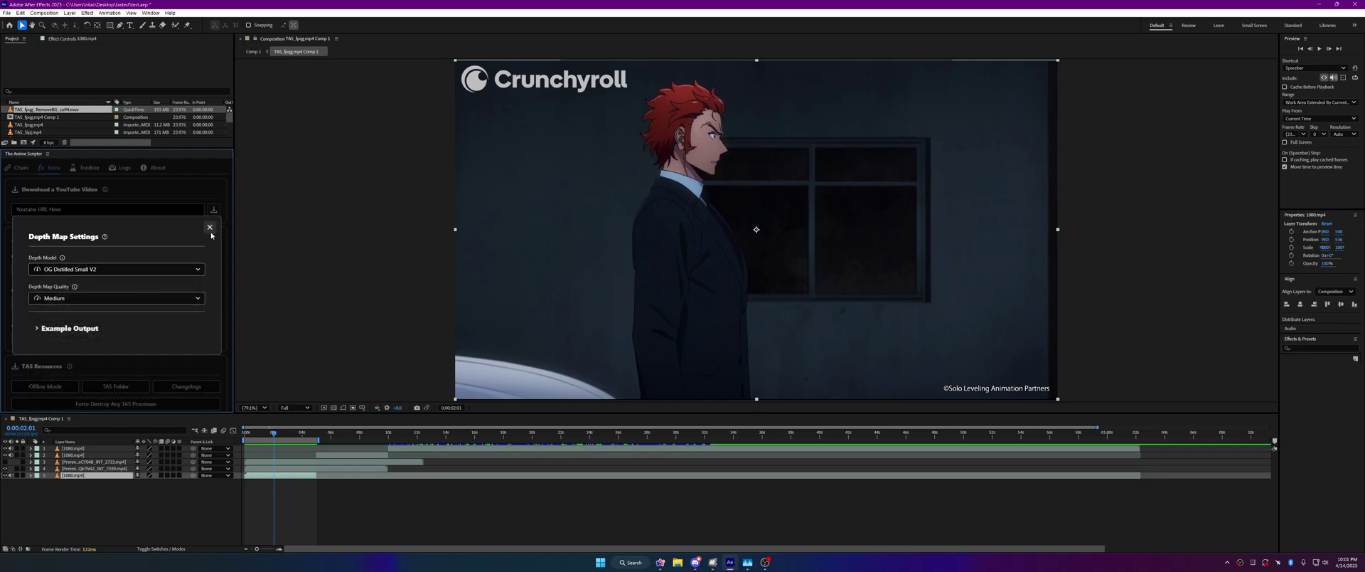
Step: Run Extract Depth Map on the clip to add a grayscale depth pre-render layer
left_click(210, 226)
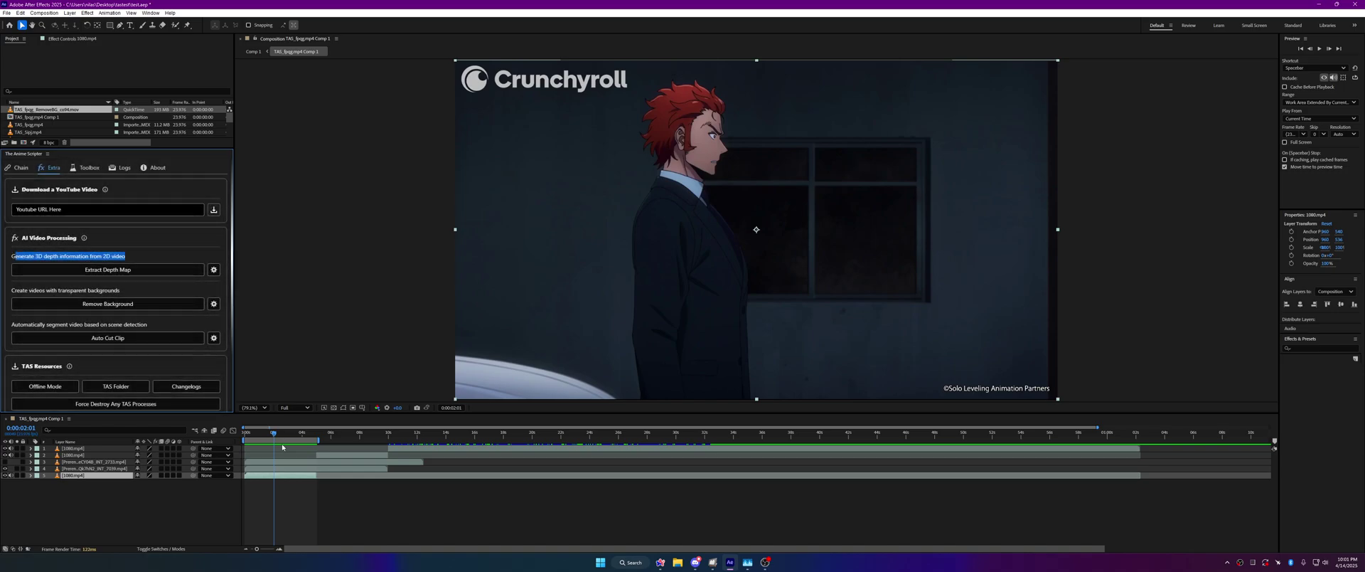
left_click(107, 269)
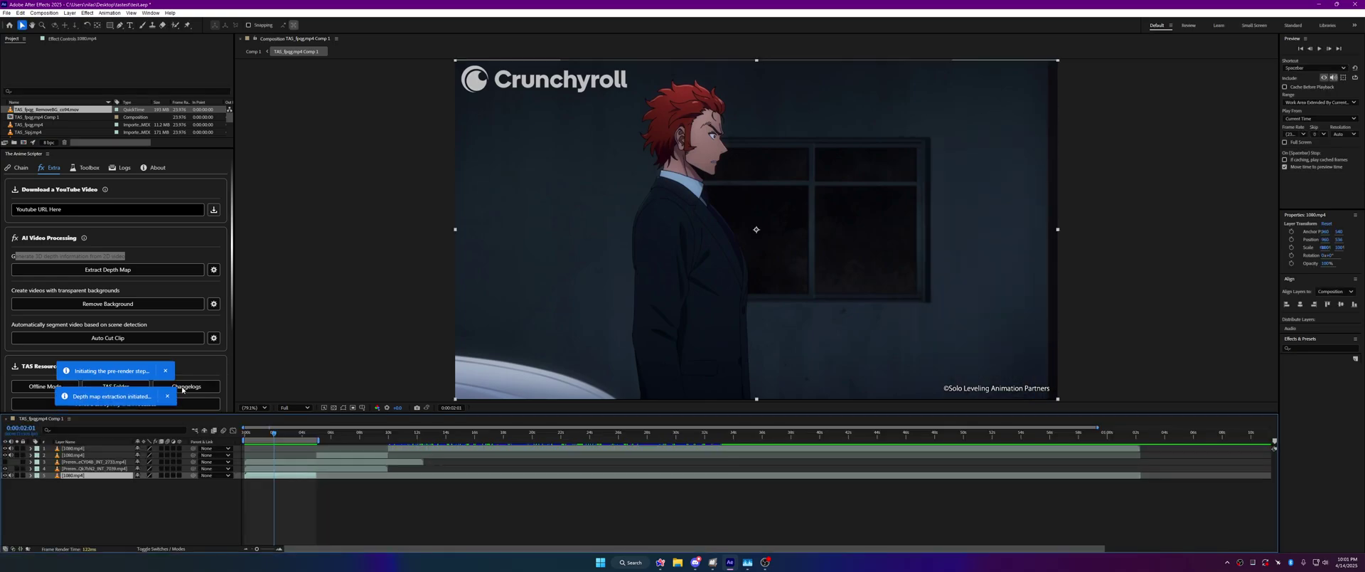
scroll(126, 398, "down", 3)
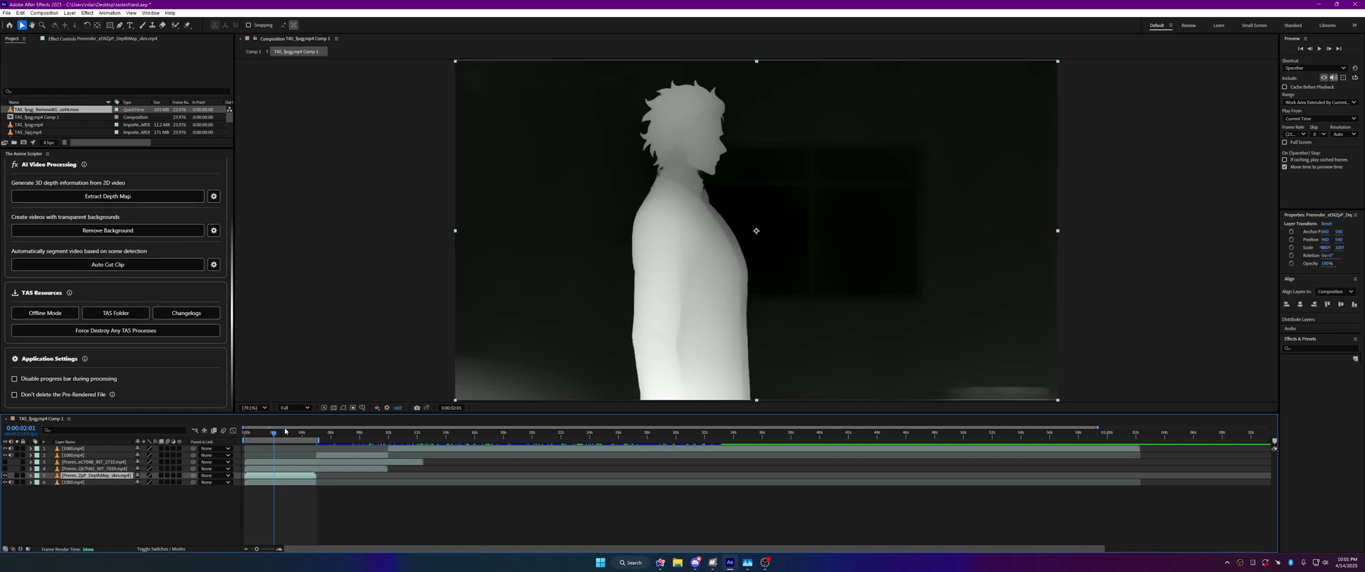
Step: At 0:00:05:00, zoom to 400% on the figure's edge, then fit the whole frame
mouse_move(284, 434)
left_mouse_down()
mouse_move(317, 436)
mouse_move(286, 438)
left_mouse_up()
key("period")
key("period")
key("period")
key("period")
key("period")
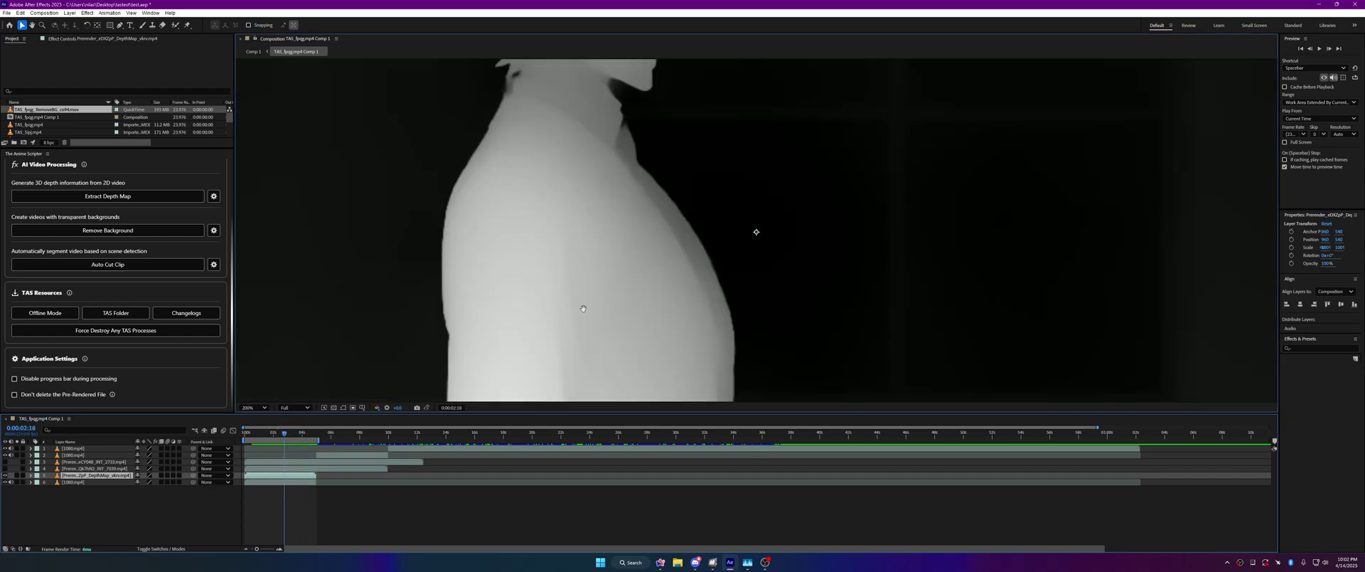
left_click_drag(594, 303, 741, 244)
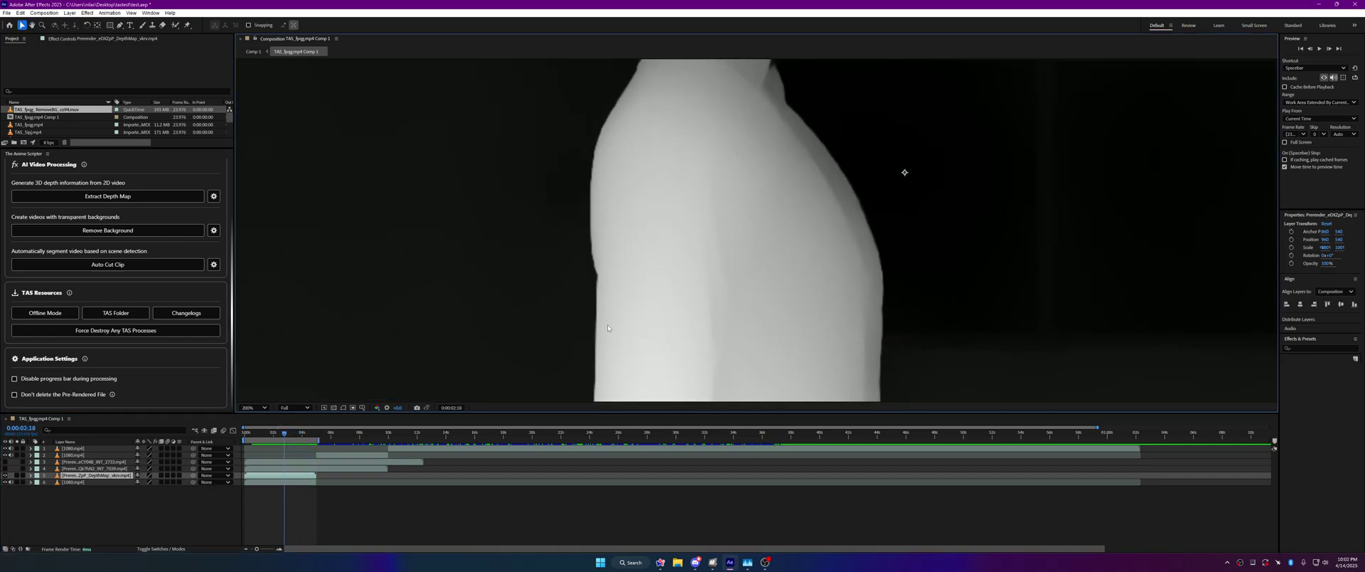
key("comma")
key("comma")
key("comma")
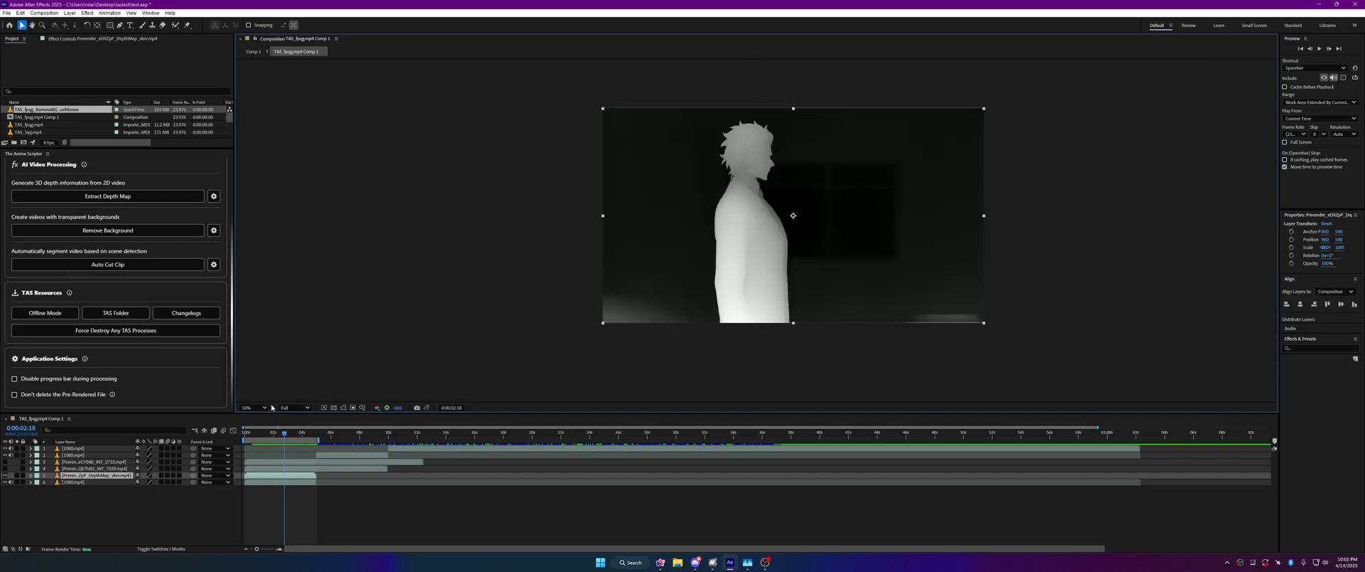
left_click(260, 408)
left_click(259, 270)
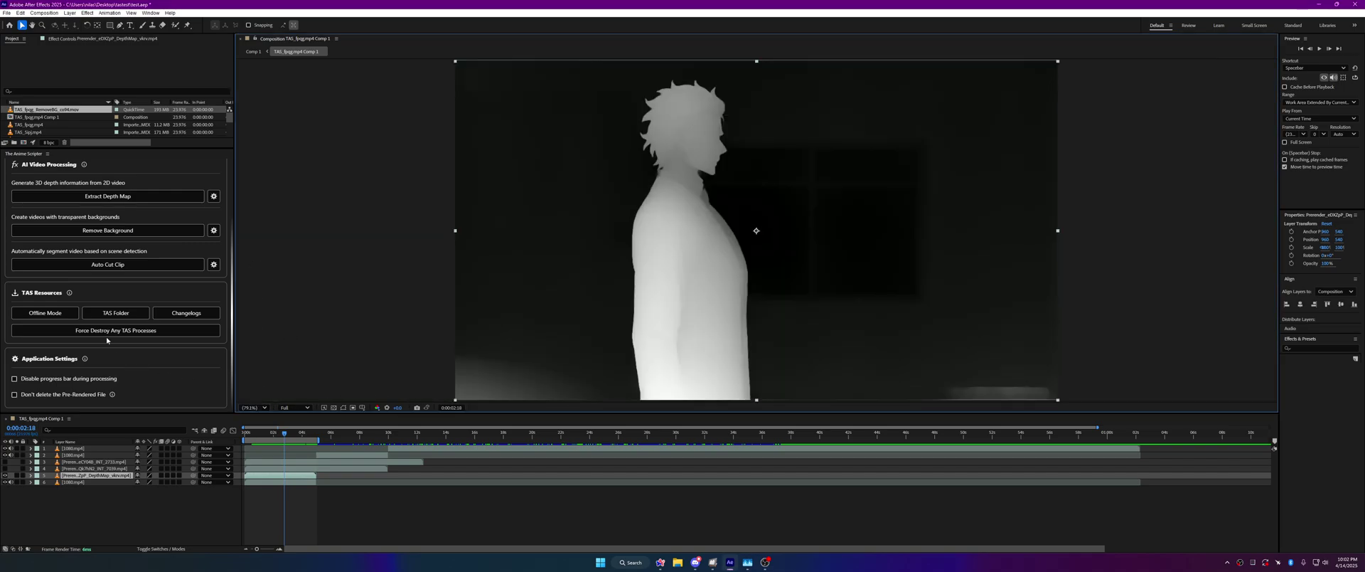
Step: After a look at Auto Cut, change depth map quality from Medium to Low, keeping OG Distilled Small V2
left_click(214, 265)
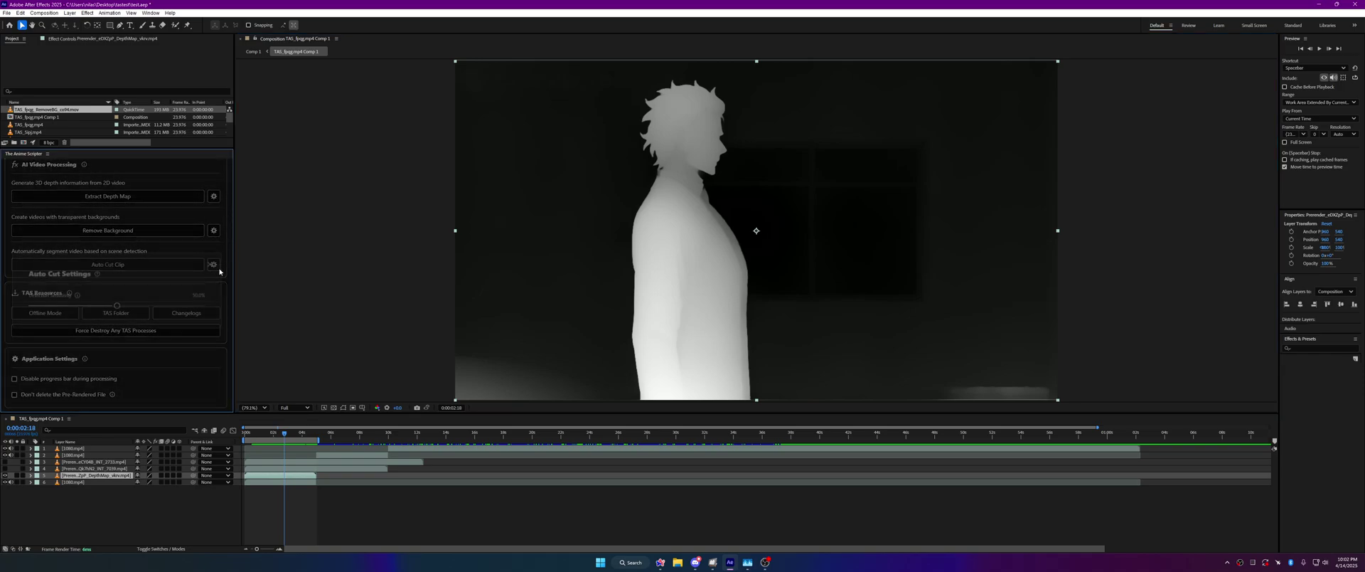
left_click(209, 262)
left_click(214, 196)
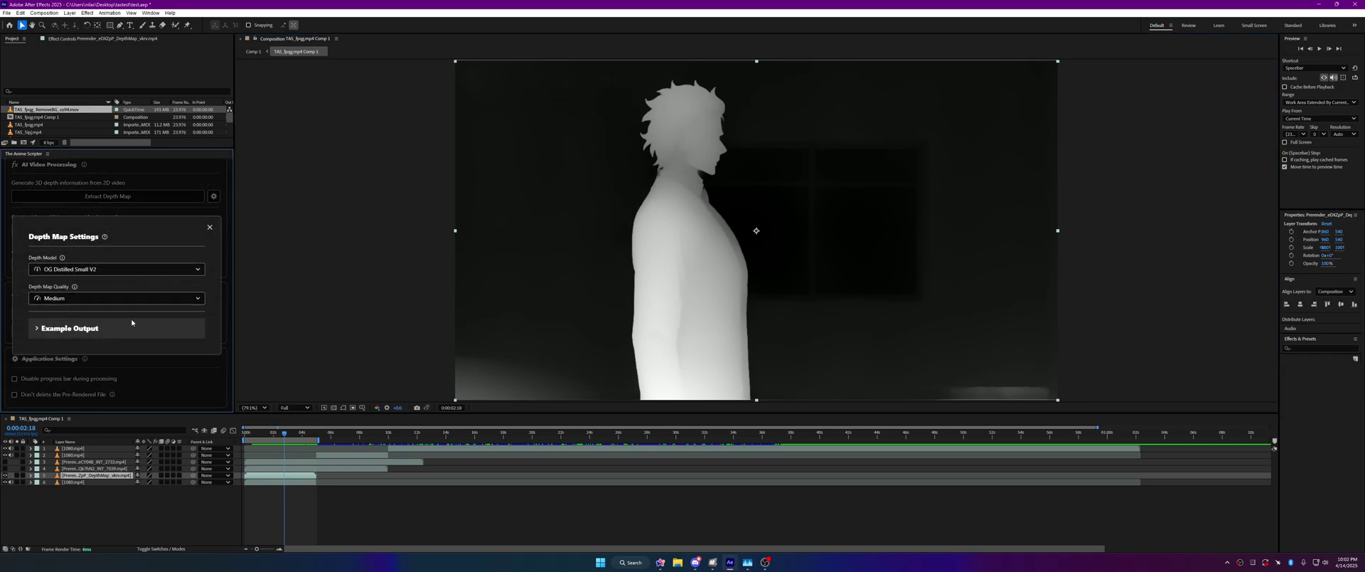
left_click(102, 297)
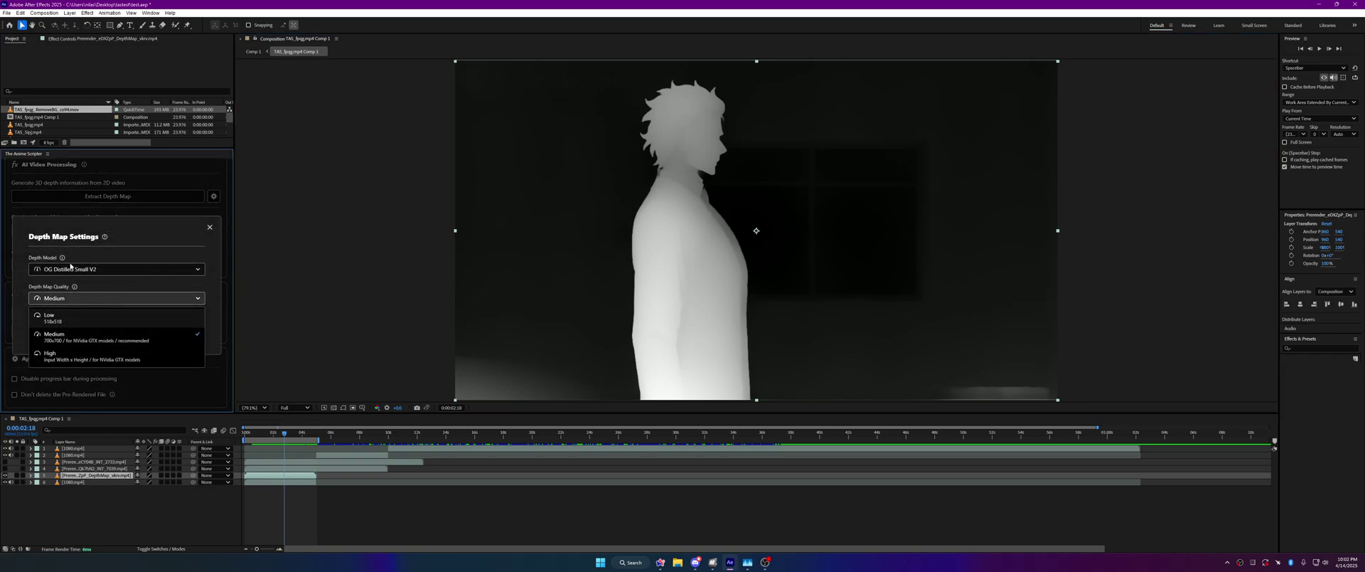
left_click(71, 268)
left_click(81, 297)
left_click(85, 299)
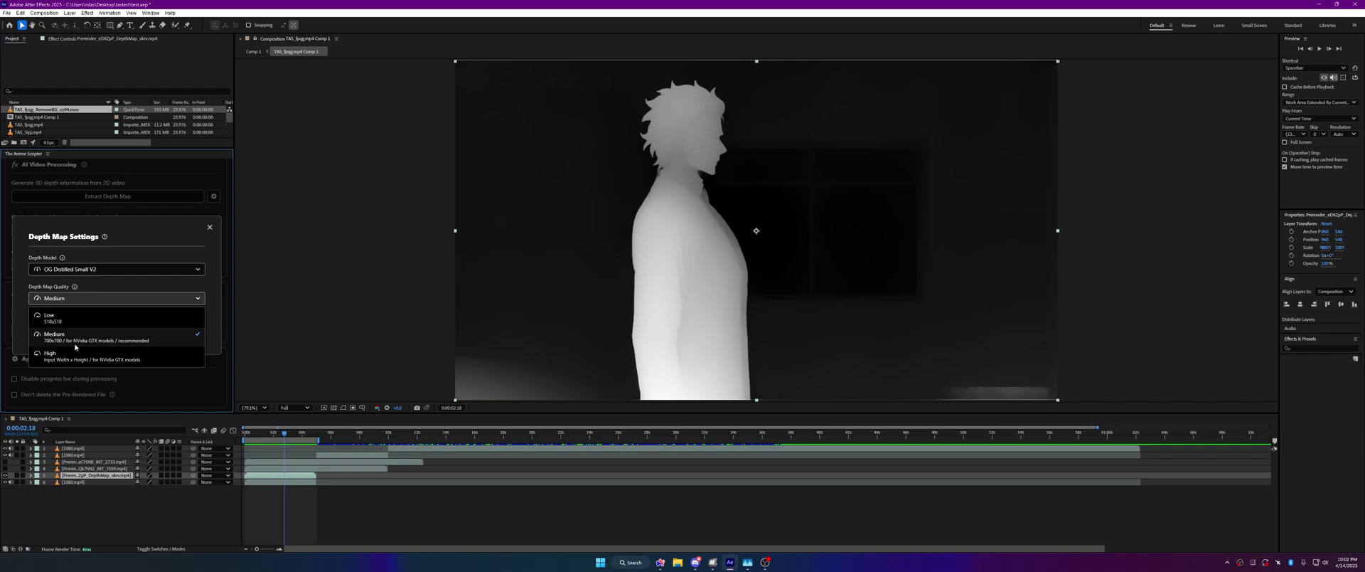
left_click(75, 345)
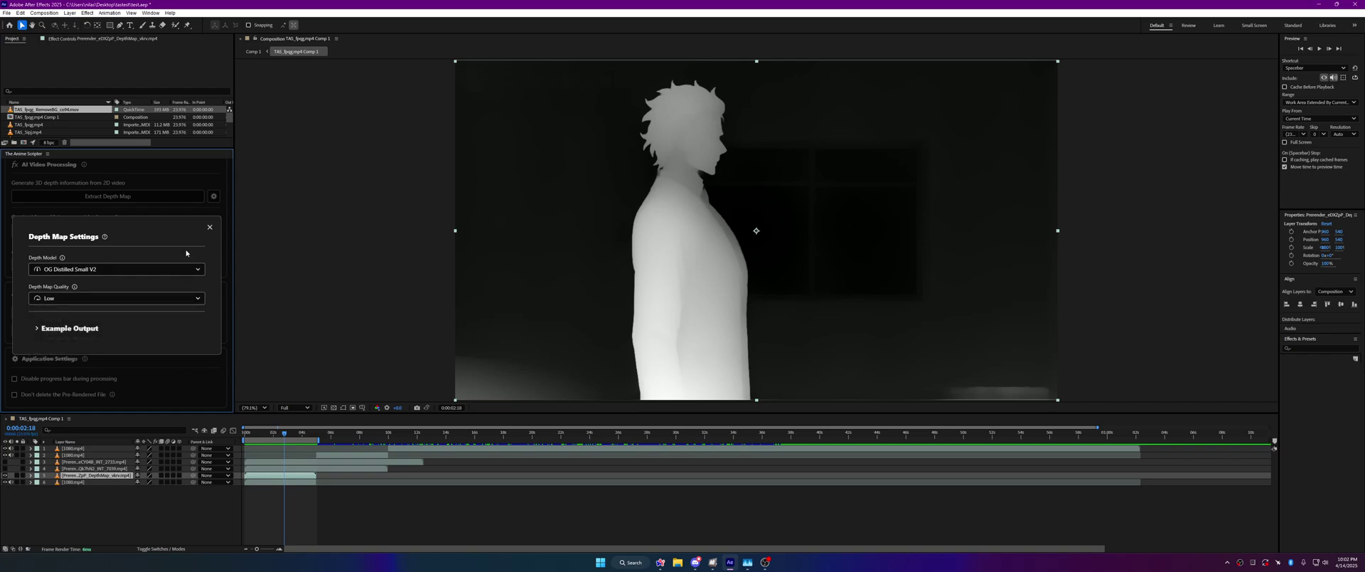
left_click(210, 227)
Step: Return to the TAS_fpqg.mp4 Comp 1 composition, then start and cancel a depth map extraction
double_click(273, 482)
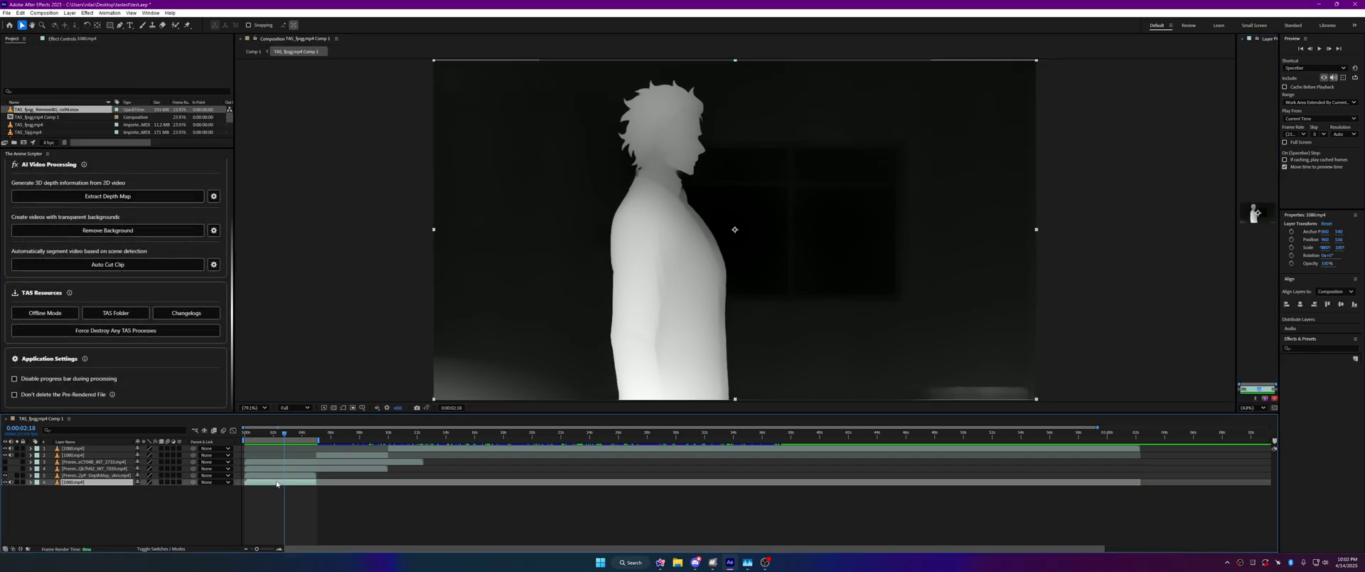
left_click(253, 51)
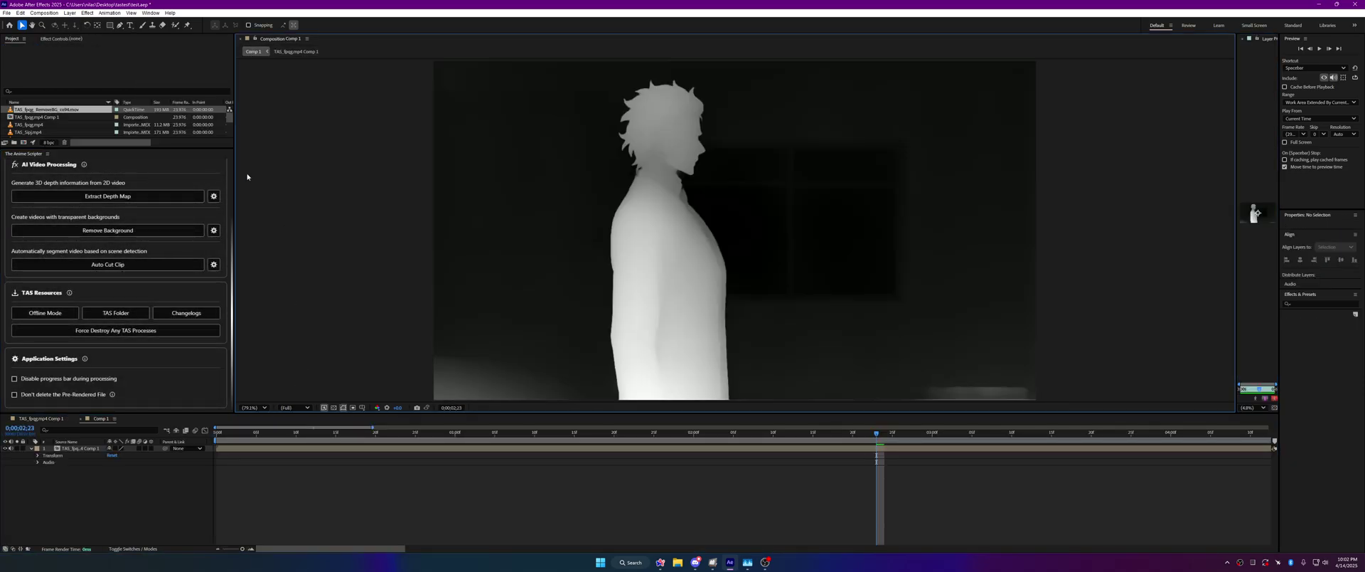
double_click(581, 450)
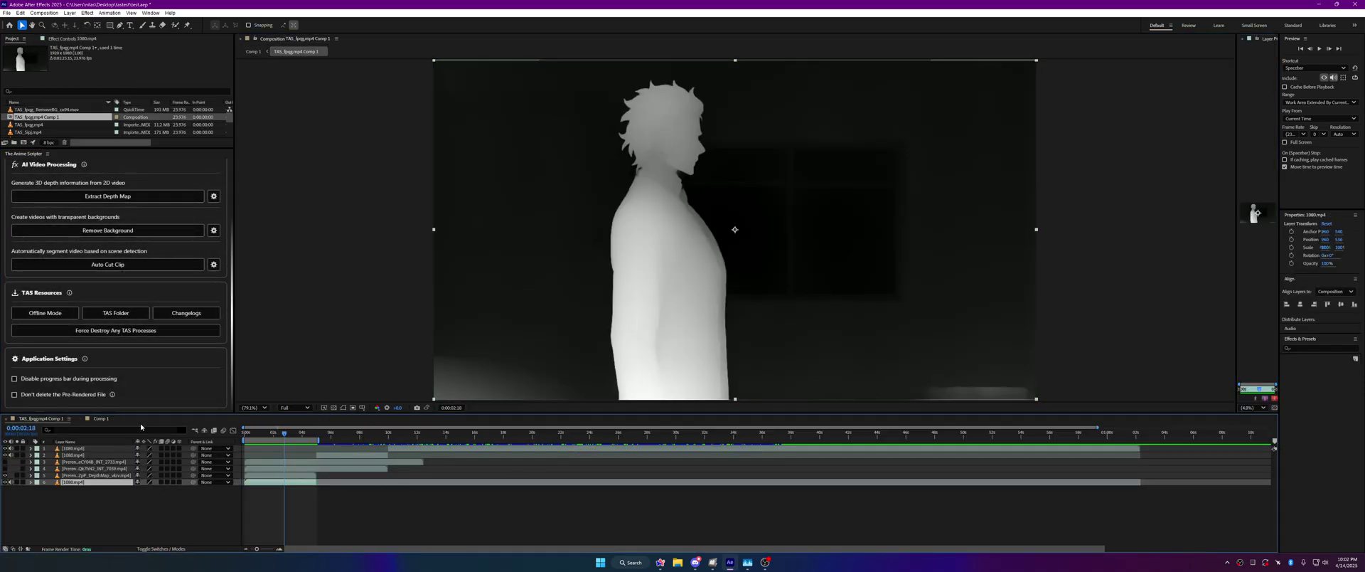
left_click(107, 196)
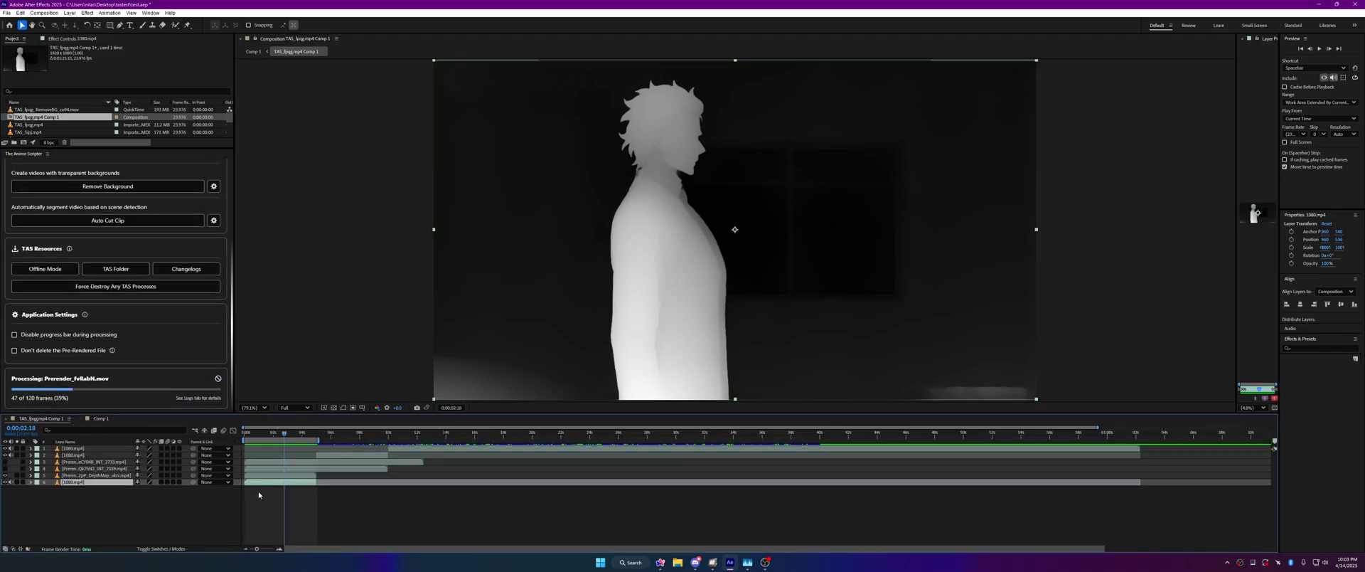
left_click(218, 377)
Step: Hide the earlier depth-map layer and extract a new depth map from 1080.mp4
left_click(287, 476)
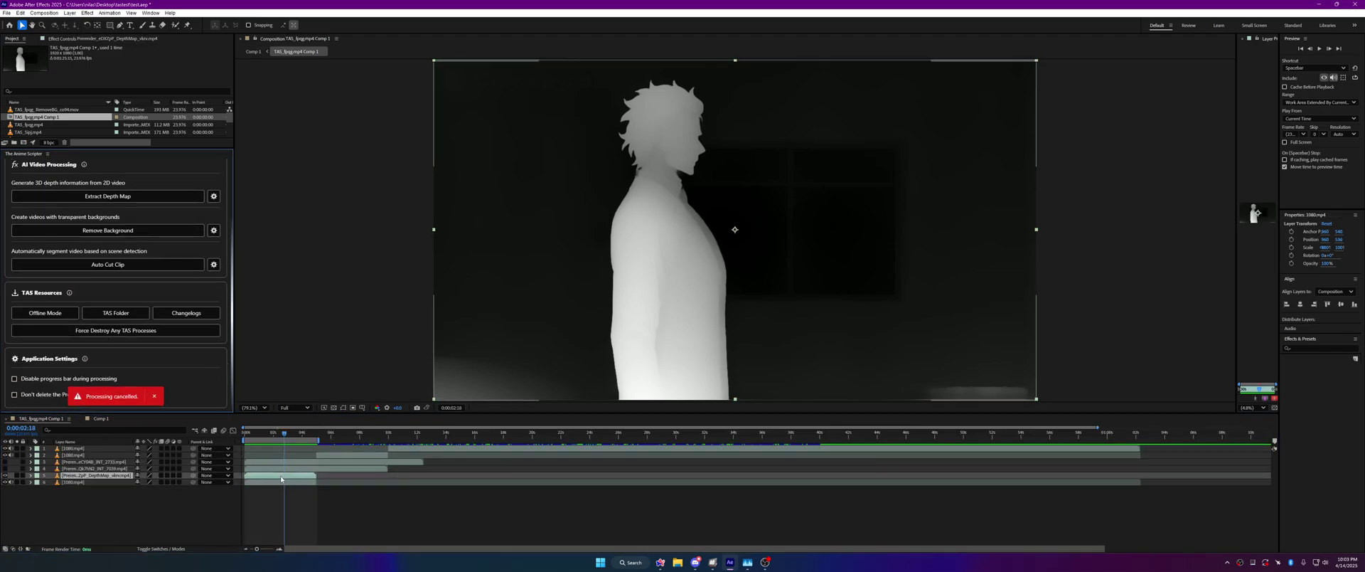
left_click(5, 475)
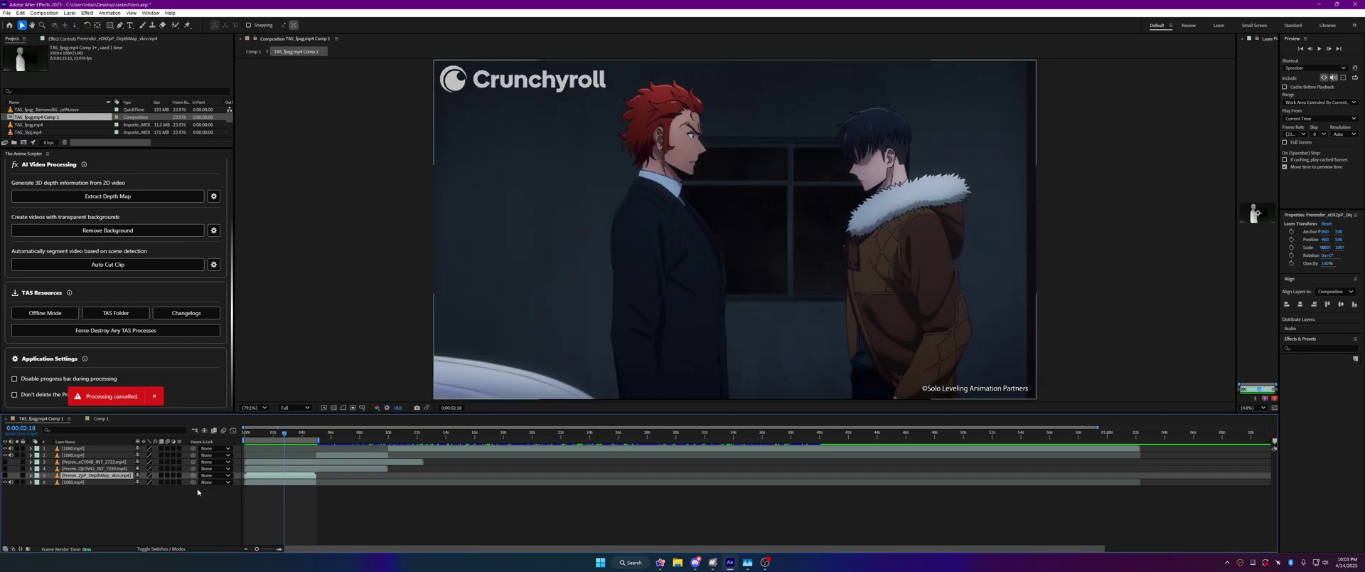
left_click(283, 482)
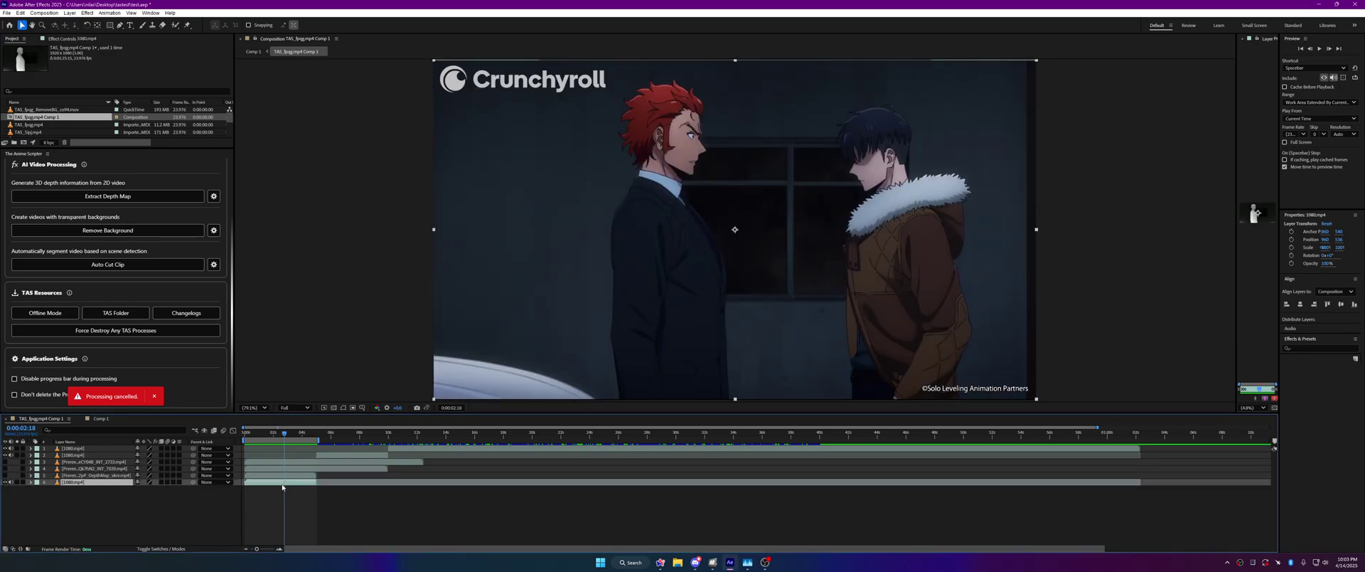
left_click(154, 396)
left_click(126, 196)
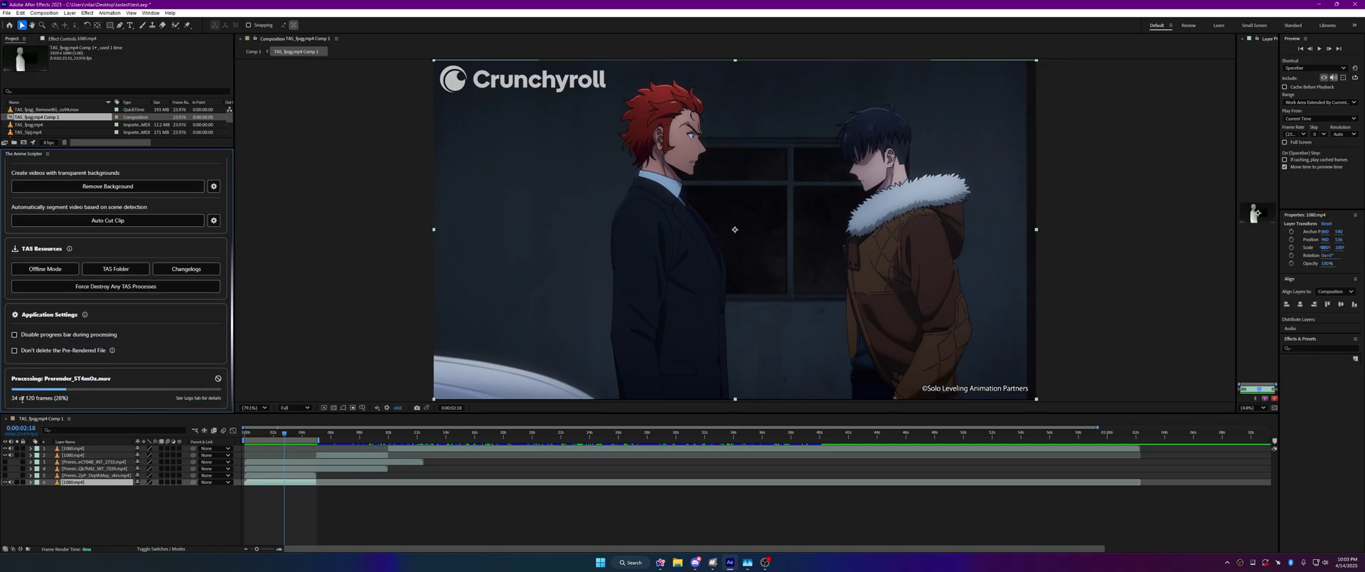
left_click_drag(10, 397, 116, 396)
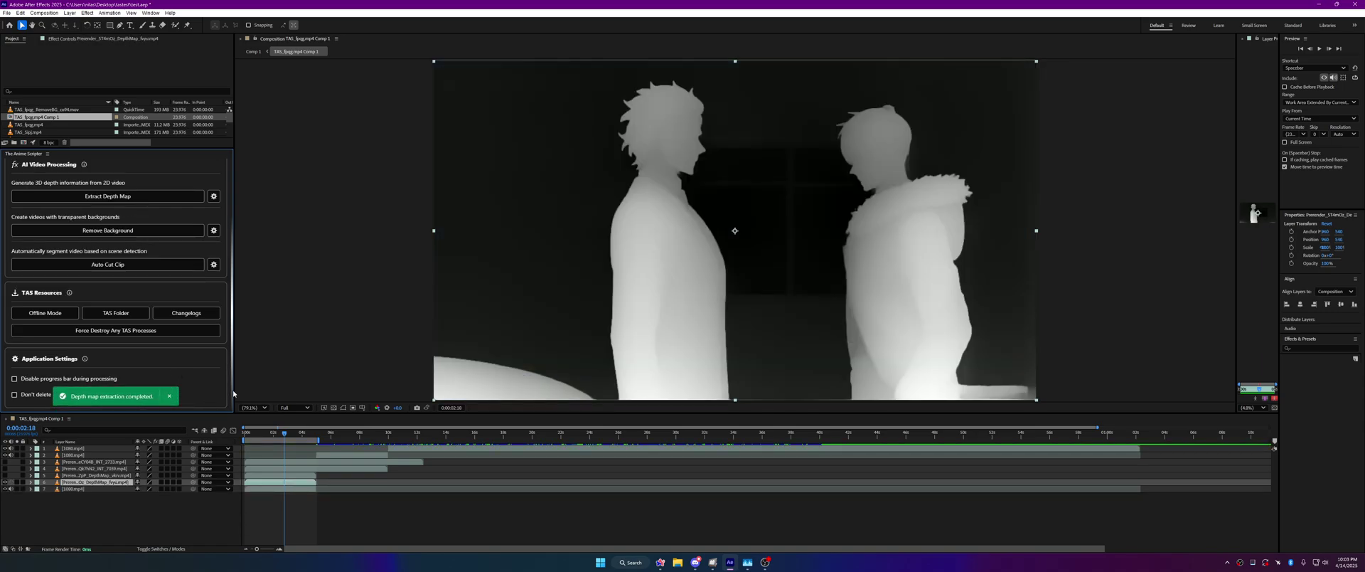
Step: At the clip's start, toggle the new and earlier depth-map layers on and off to compare them
left_click(5, 480)
left_click(4, 480)
left_click(5, 481)
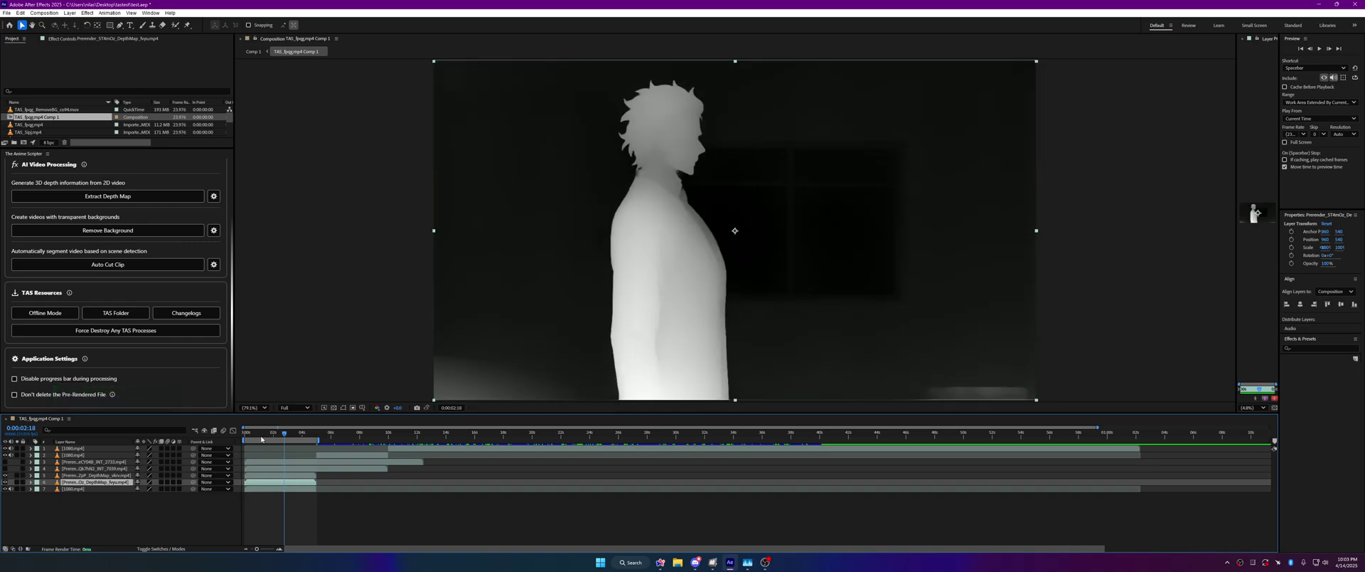
key("Home")
key("F2")
left_click(5, 475)
left_click(5, 475)
left_click(5, 475)
left_click(5, 475)
left_click(5, 474)
left_click(5, 475)
left_click(5, 475)
left_click(5, 475)
left_click(5, 475)
left_click(5, 475)
left_click(4, 475)
left_click(5, 475)
Step: Zoom in on the character's head and compare hair detail between the two depth maps
scroll(567, 195, "up", 3)
scroll(569, 188, "up", 2)
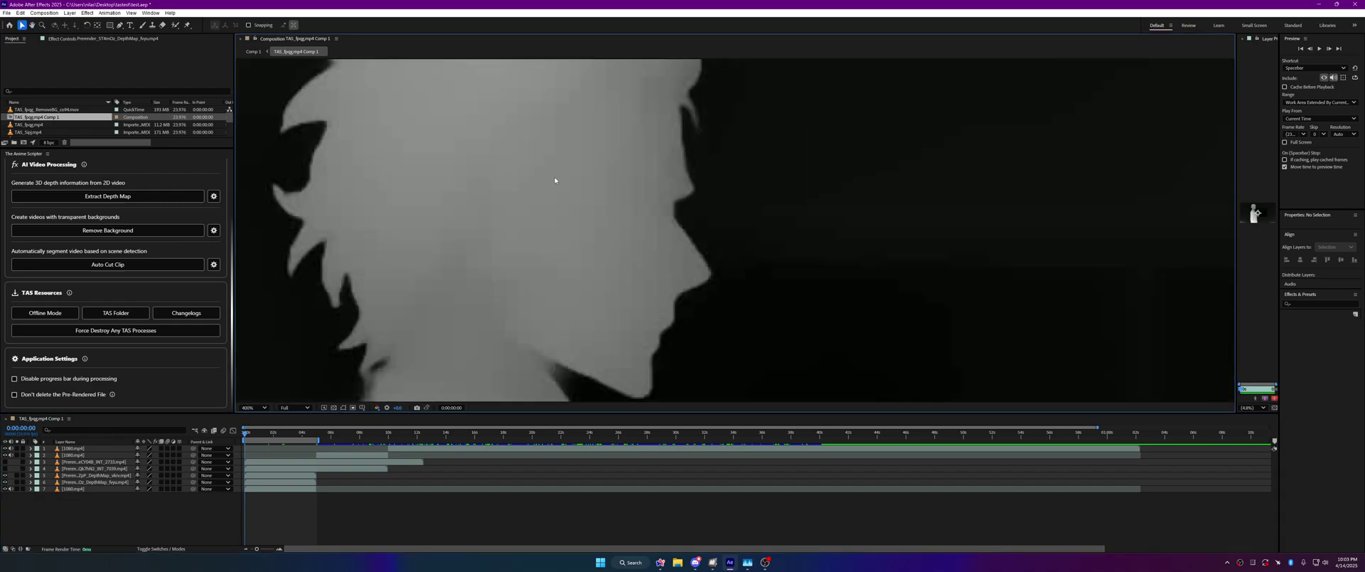
left_click(5, 475)
left_click(5, 474)
left_click(5, 474)
left_click(5, 475)
left_click(5, 475)
left_click(5, 475)
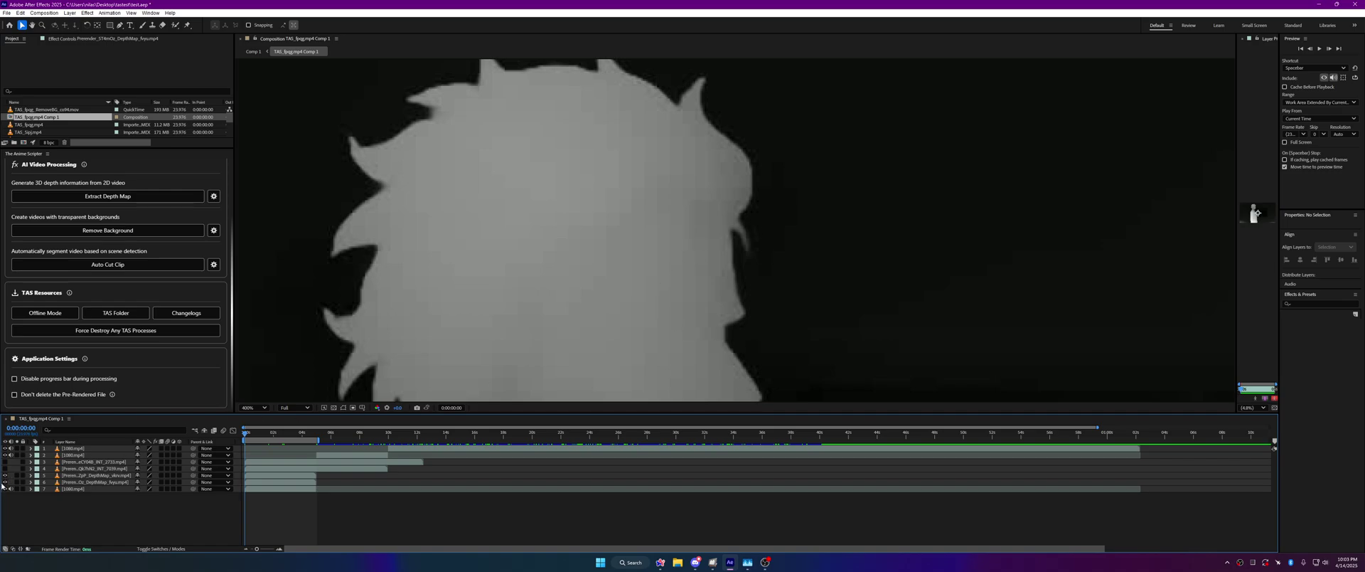
Step: Briefly view the original frame, then turn both depth-map layers back on
left_click(6, 488)
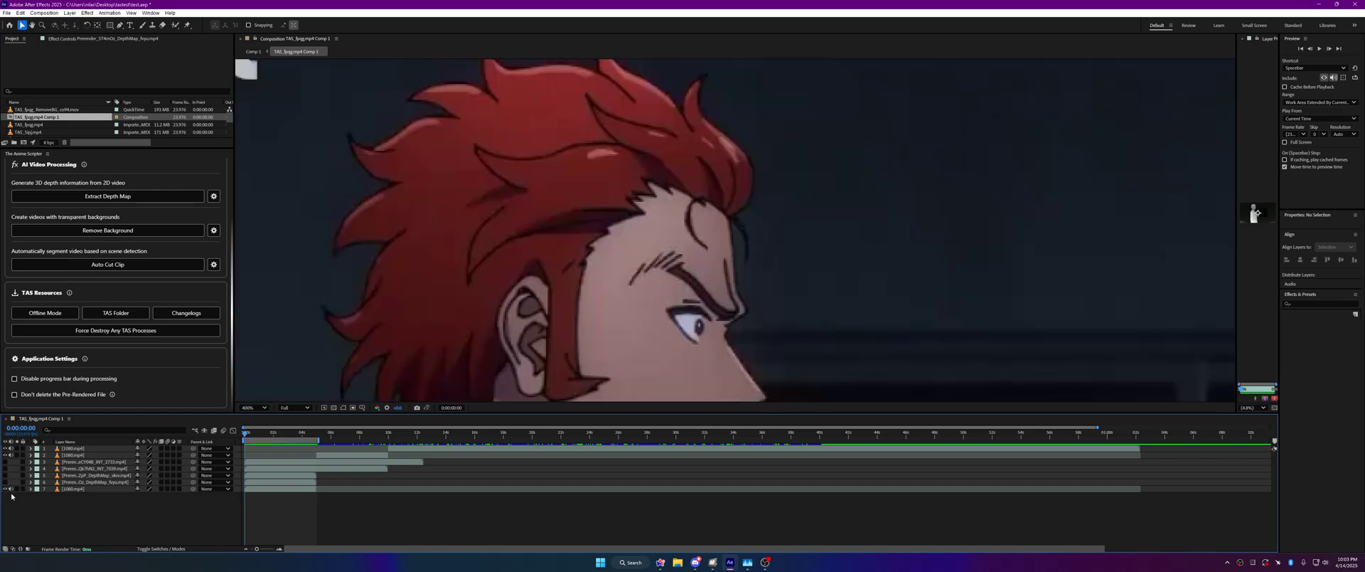
left_click(5, 475)
left_click(5, 482)
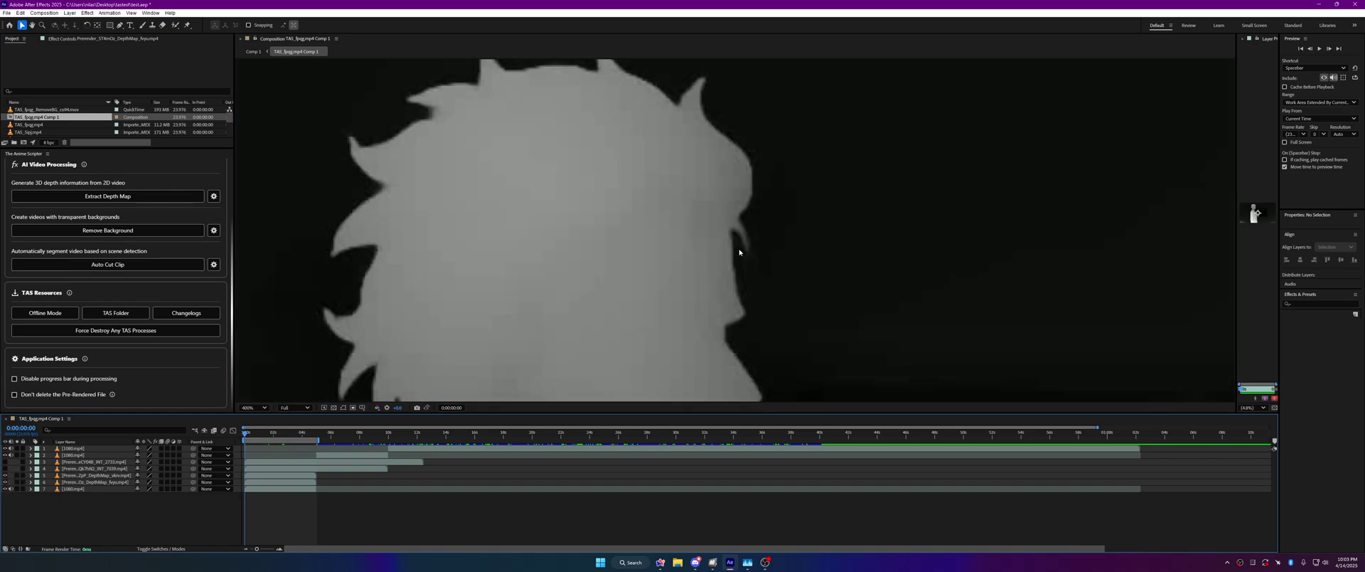
left_click(5, 475)
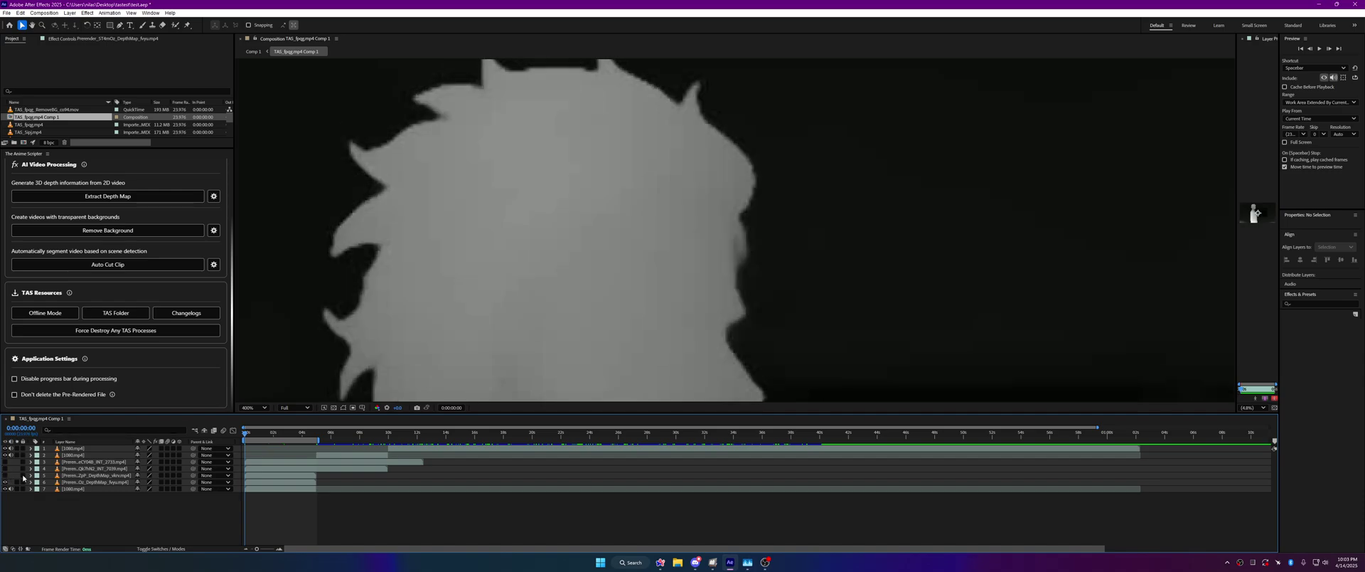
left_click_drag(5, 475, 4, 481)
scroll(521, 247, "down", 4)
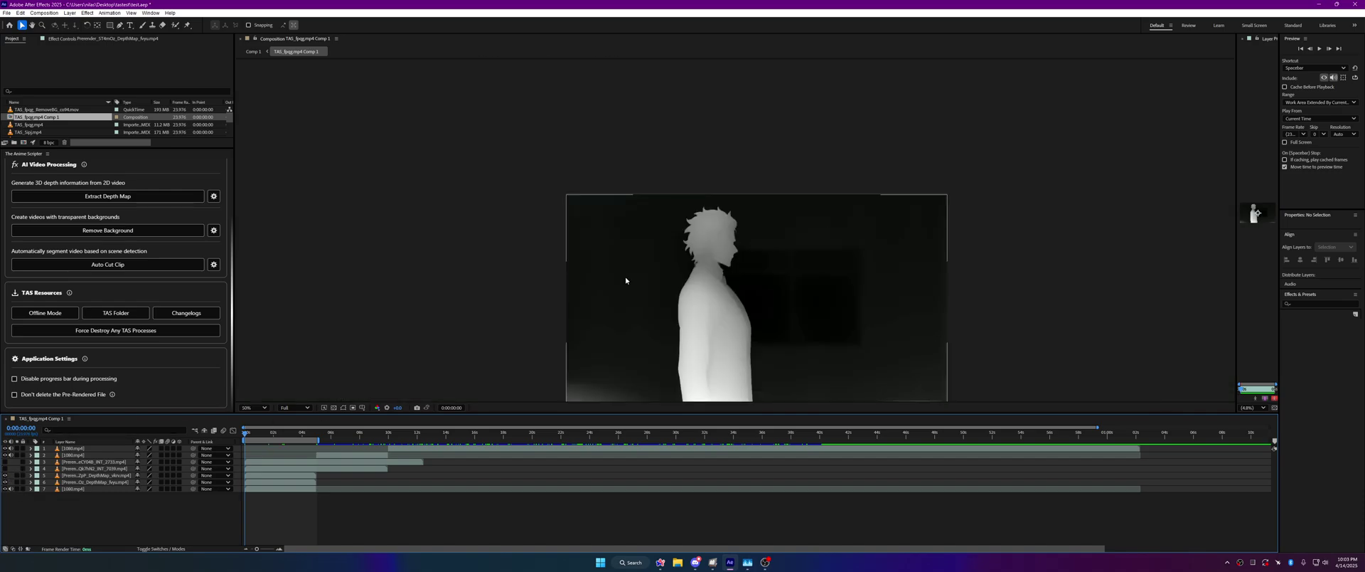
Step: Set viewer magnification back to Fit and select both depth-map prerender layers
left_click(256, 408)
left_click(262, 263)
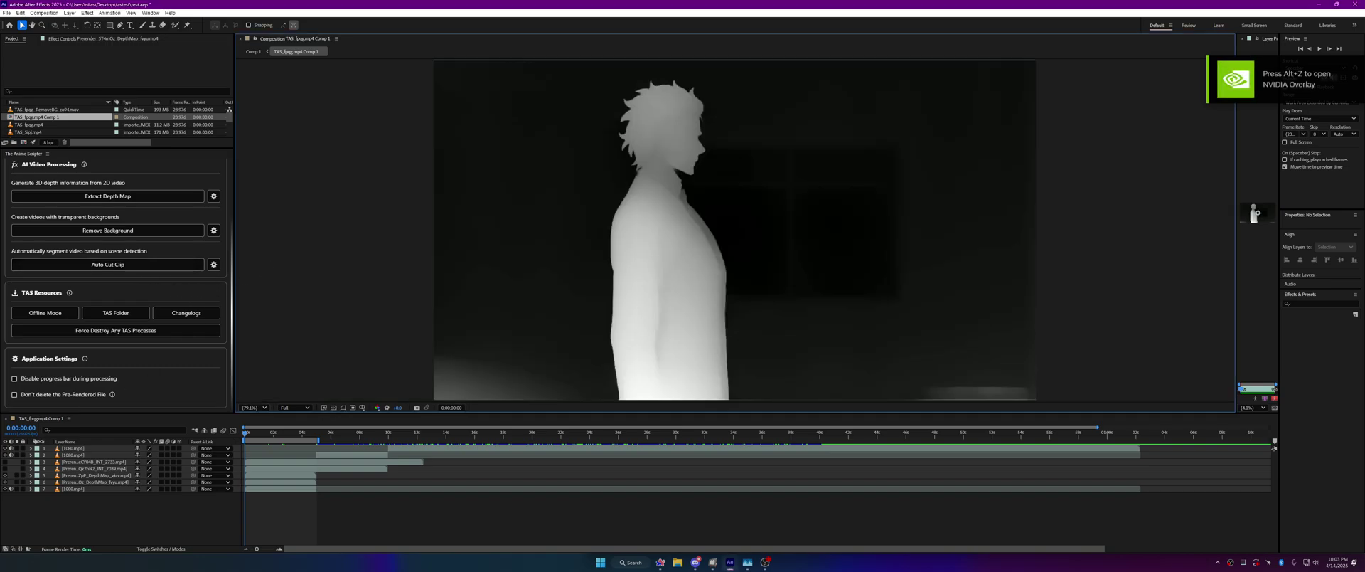
left_click(75, 475)
left_click(73, 482, "shift")
Step: Delete both depth-map prerender layers and open the Depth Model list in Depth Map Settings
key("Delete")
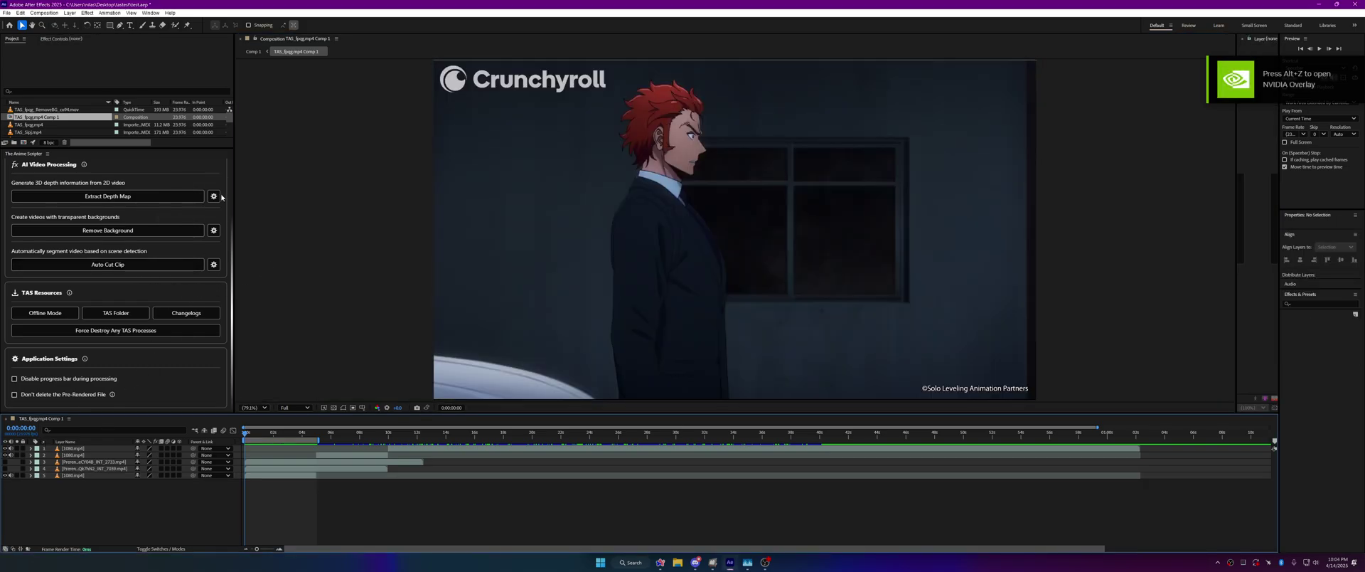
left_click(213, 196)
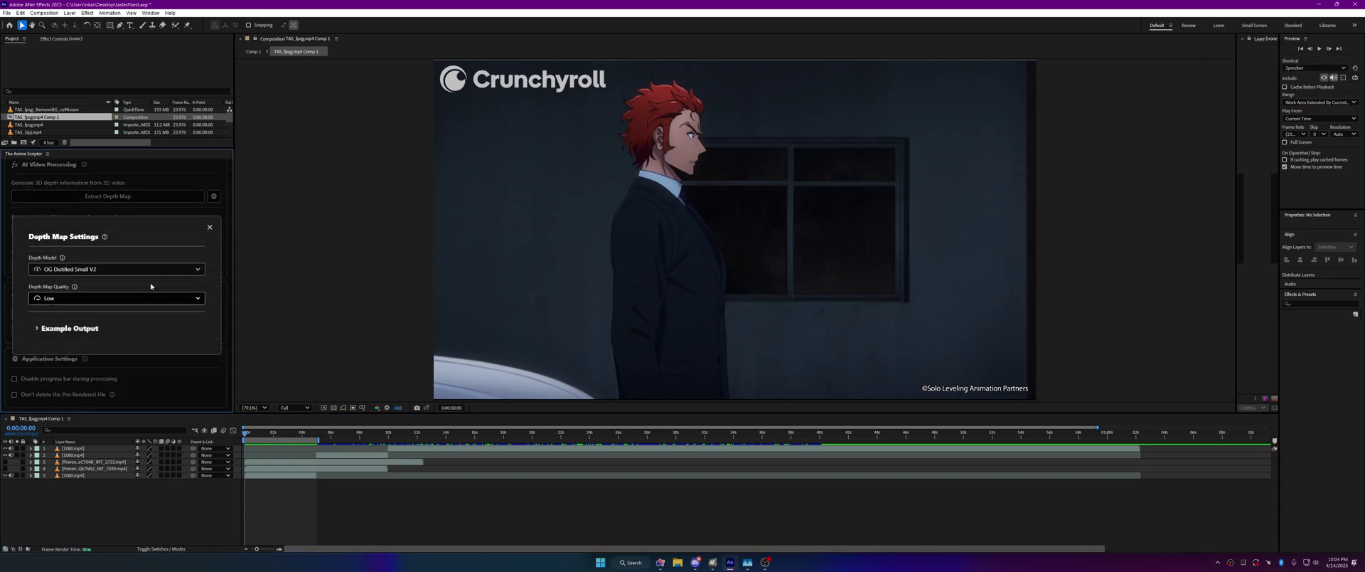
left_click(184, 271)
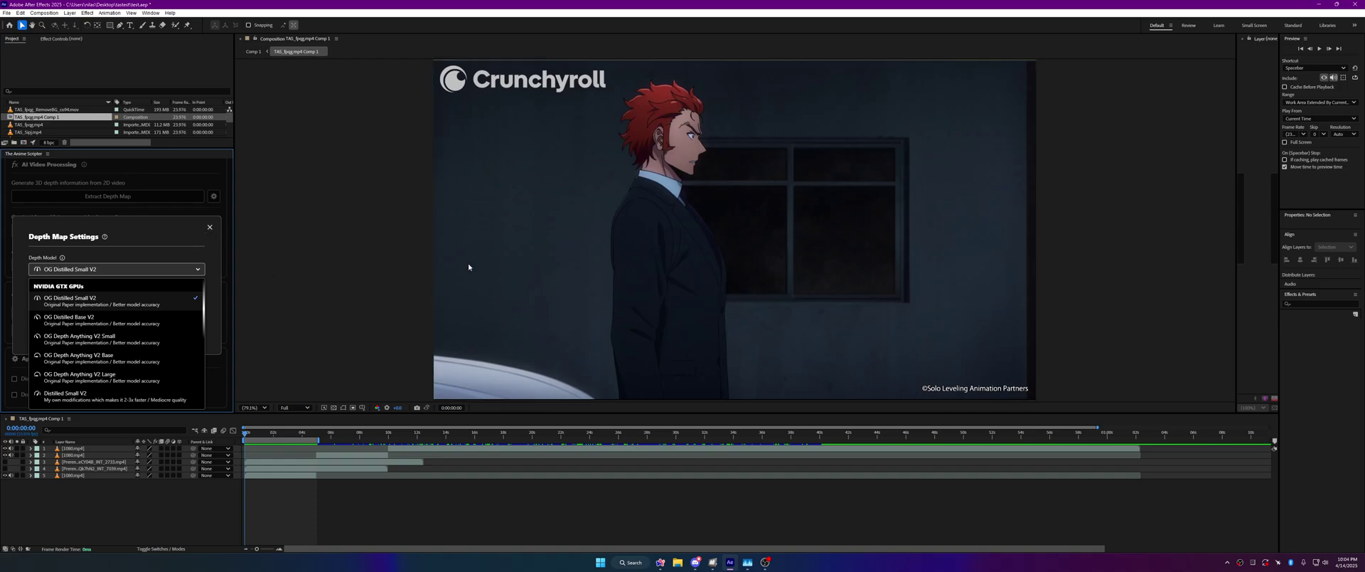
Step: Inspect the frame at 100%, fit it again, and keep OG Distilled Small V2 as the depth model
key("period")
scroll(512, 274, "up", 2)
left_click_drag(457, 248, 646, 268)
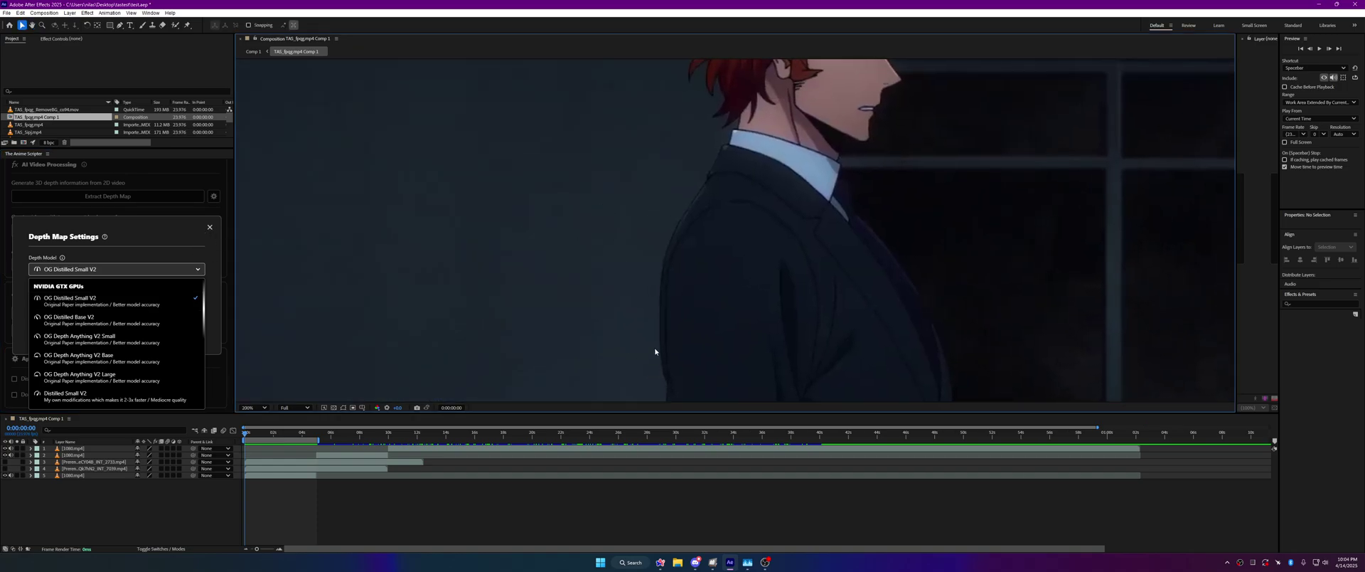
scroll(586, 300, "down", 2)
left_click(255, 407)
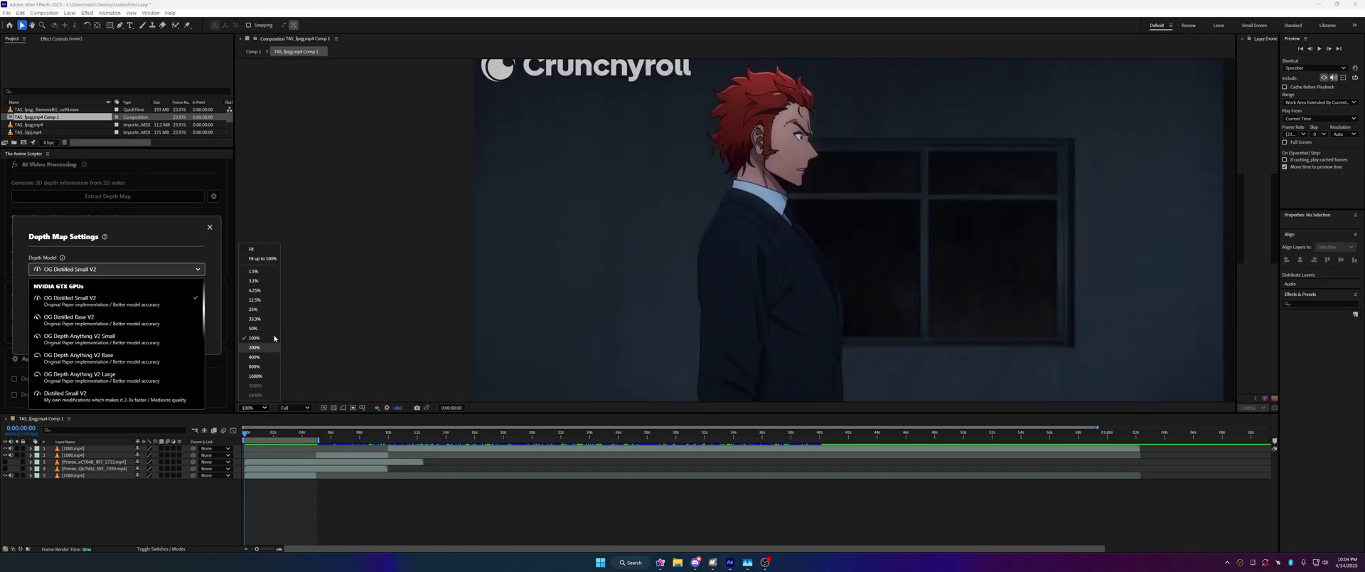
left_click(265, 266)
left_click(189, 271)
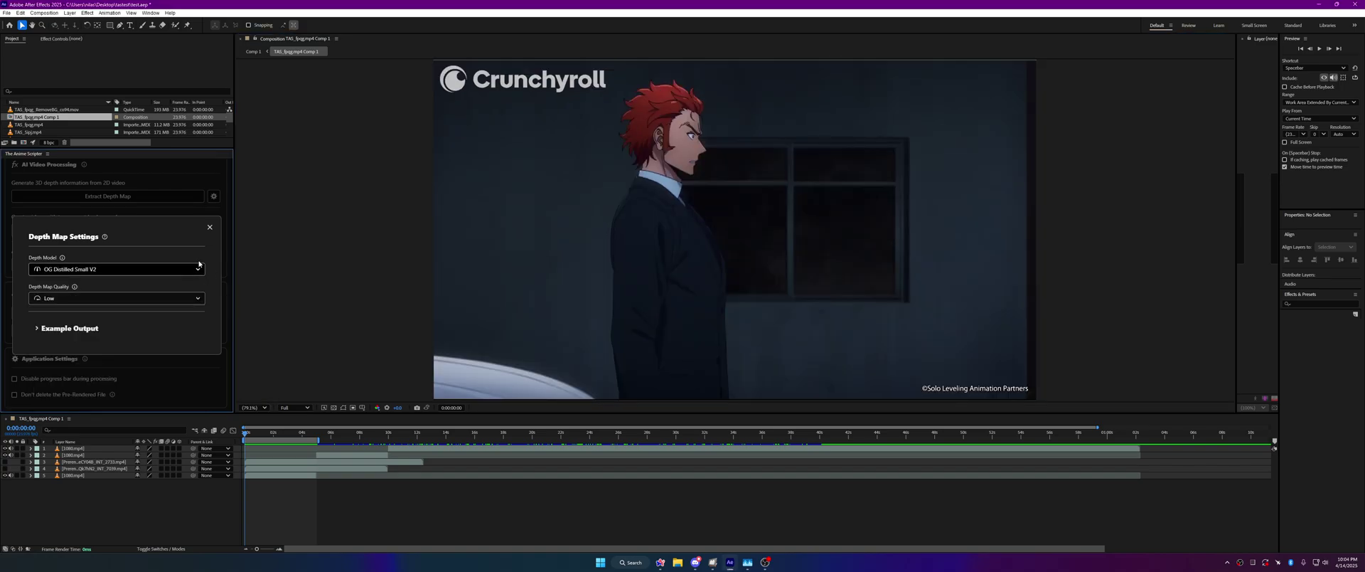
left_click(210, 227)
left_click(18, 167)
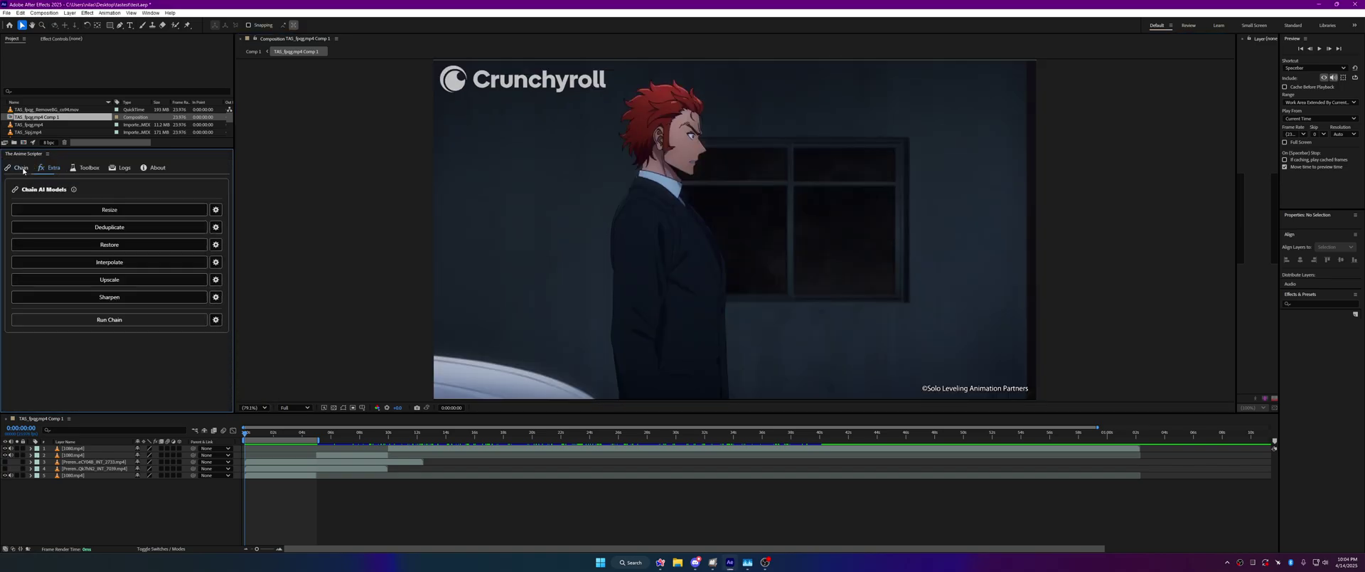
left_click(216, 244)
left_click(117, 300)
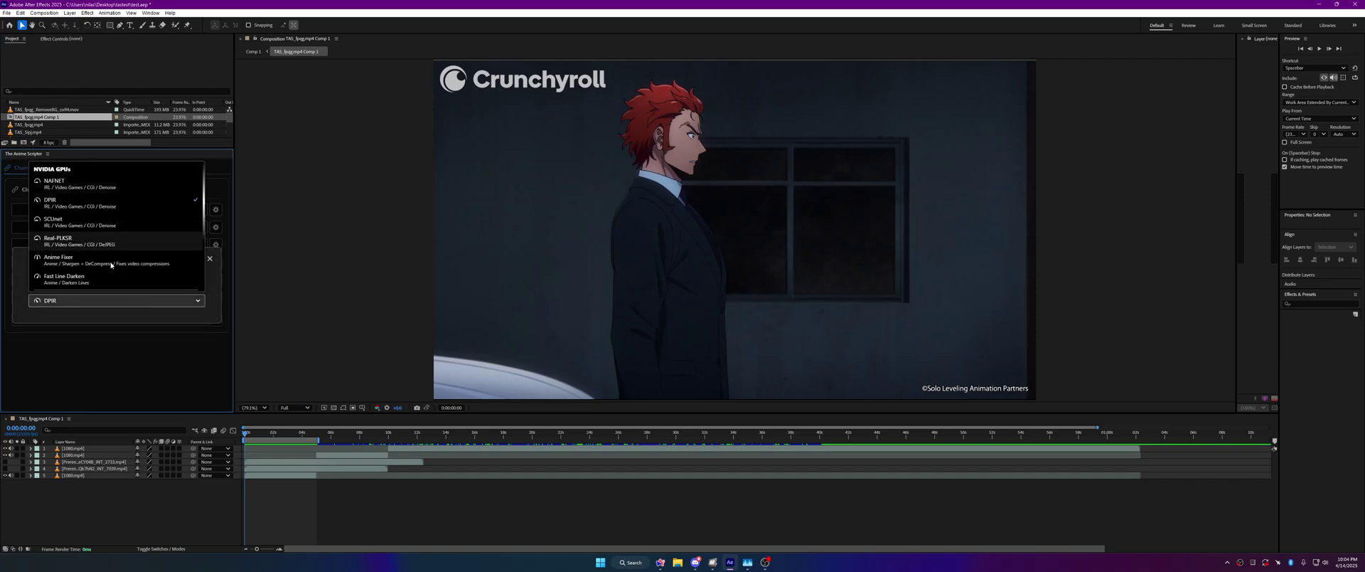
left_click(156, 259)
left_click(210, 258)
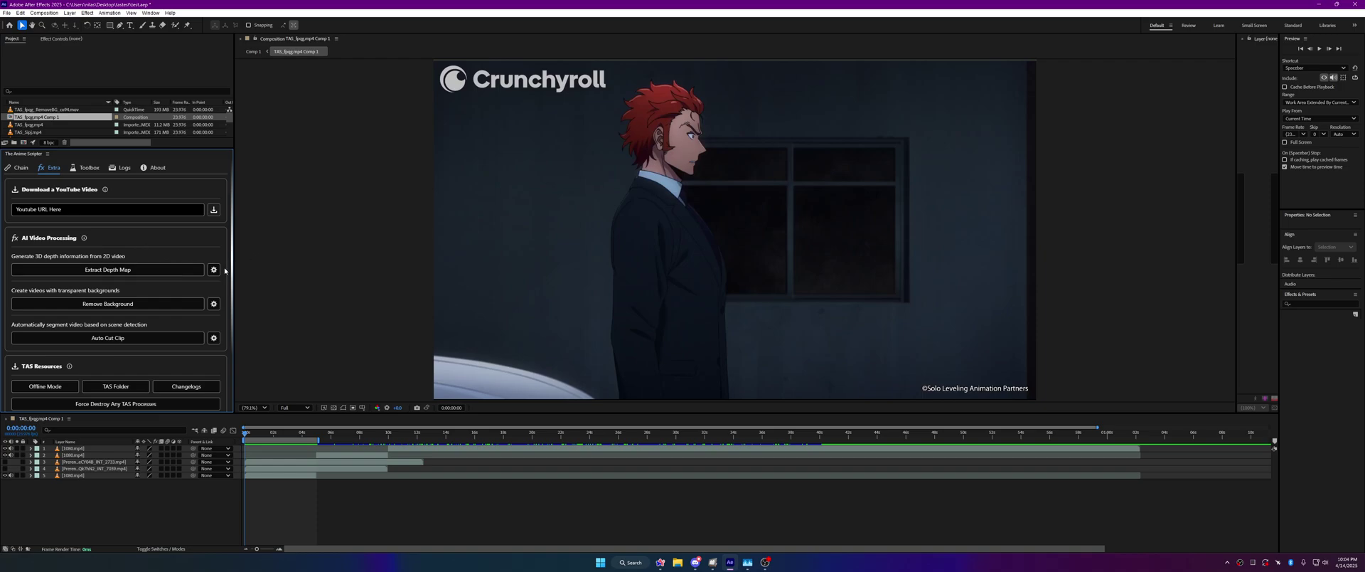
scroll(201, 307, "down", 1)
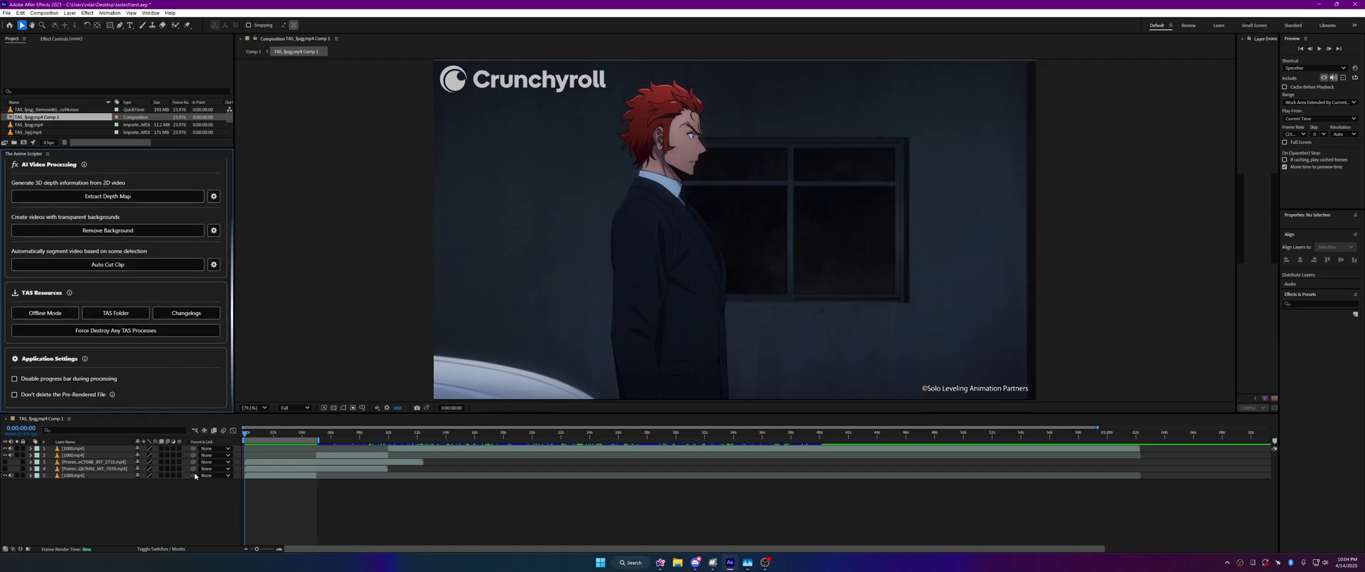
scroll(18, 292, "up", 1)
left_click(19, 168)
left_click(204, 322)
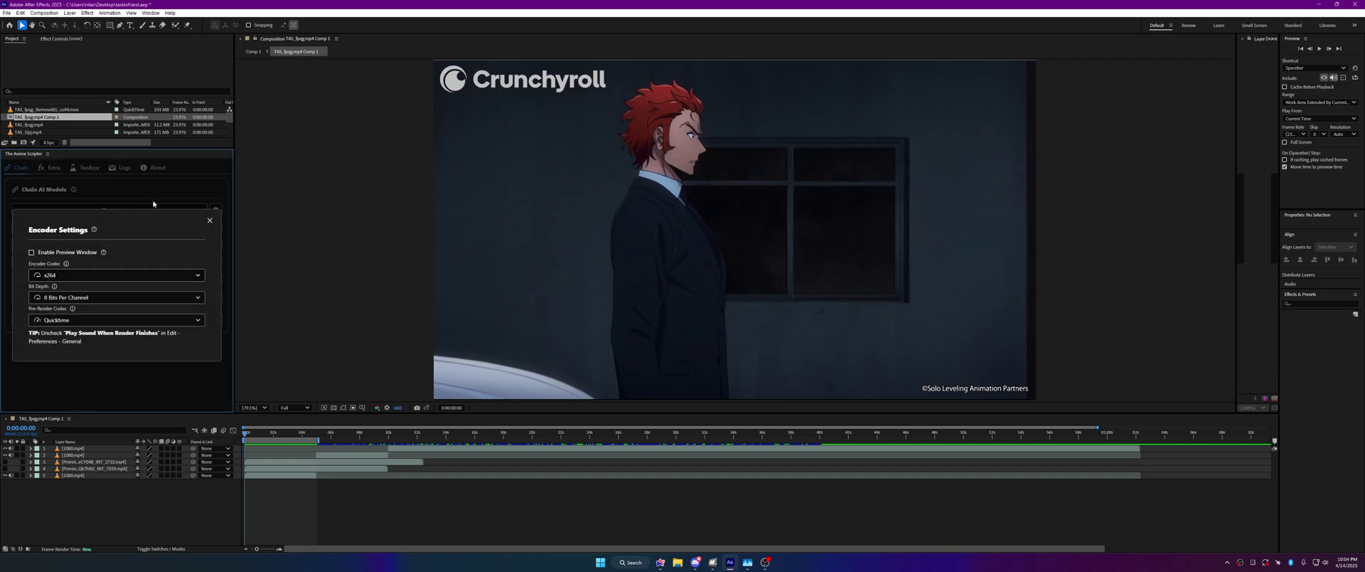
left_click(210, 220)
left_click(50, 167)
scroll(137, 315, "down", 1)
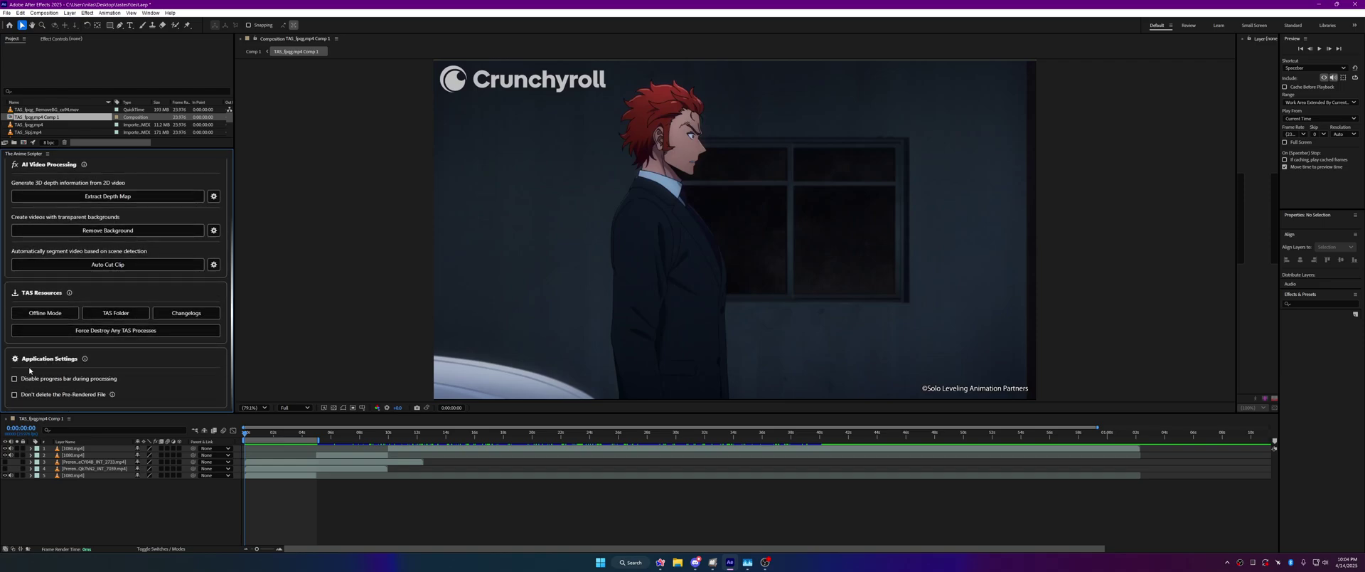
mouse_move(84, 361)
scroll(166, 313, "up", 1)
scroll(152, 355, "down", 1)
scroll(128, 390, "up", 3)
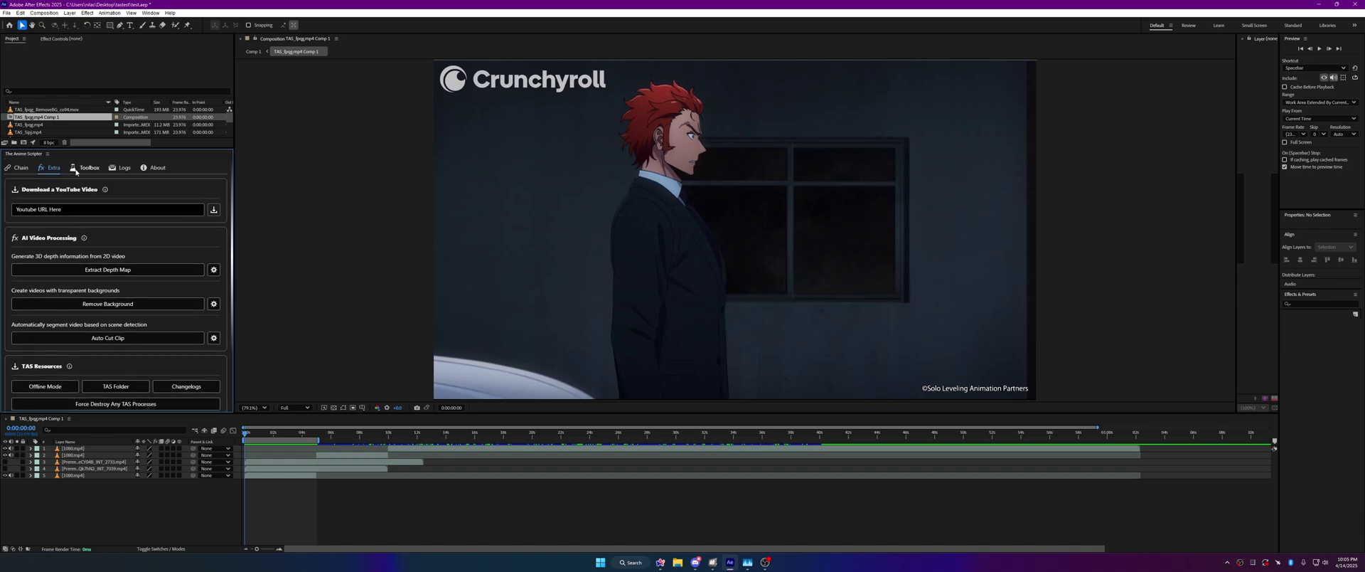
Step: Switch the Anime Scripter to its Toolbox page and scroll through its layer tools
left_click(77, 171)
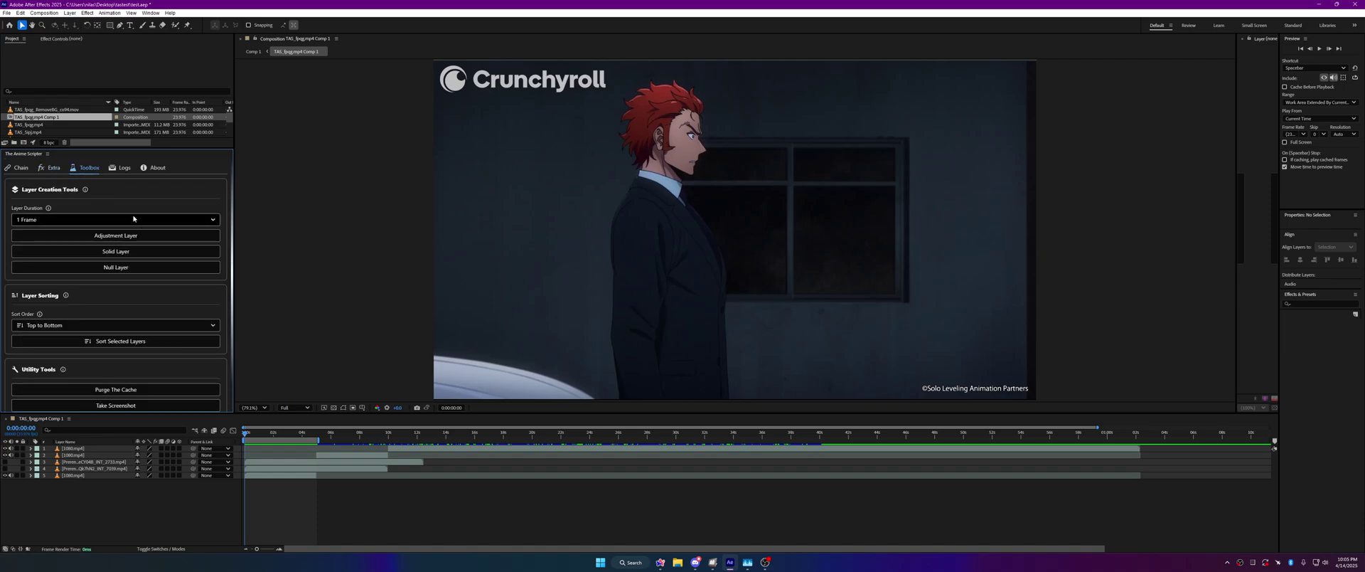
scroll(136, 202, "down", 1)
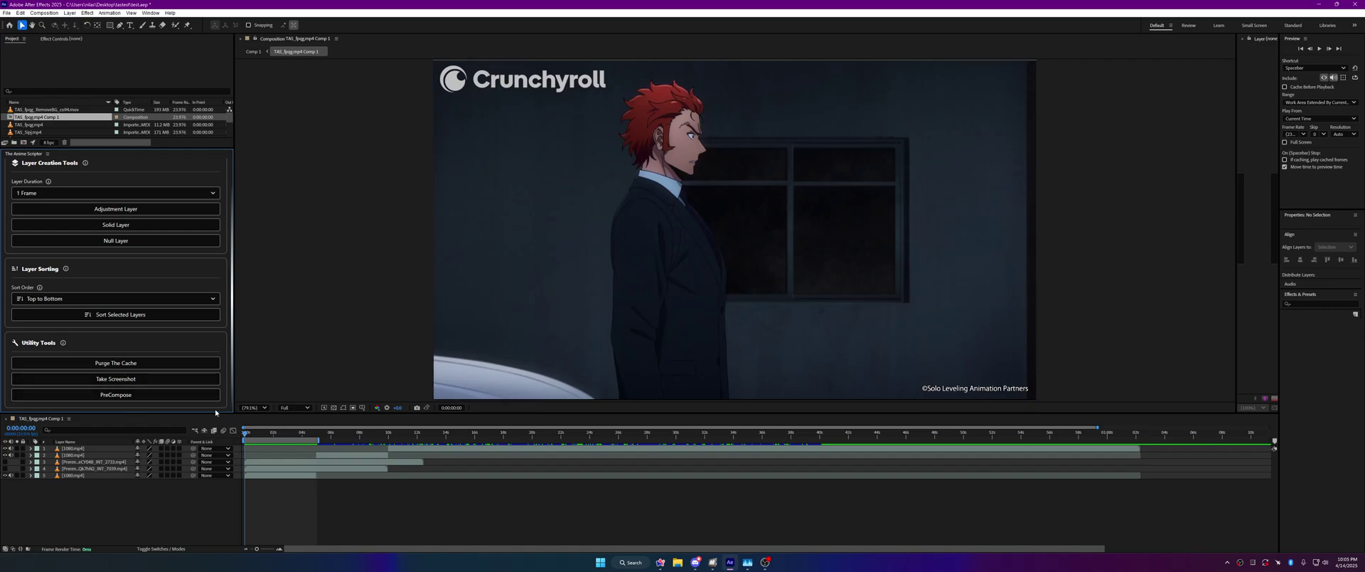
scroll(215, 412, "up", 2)
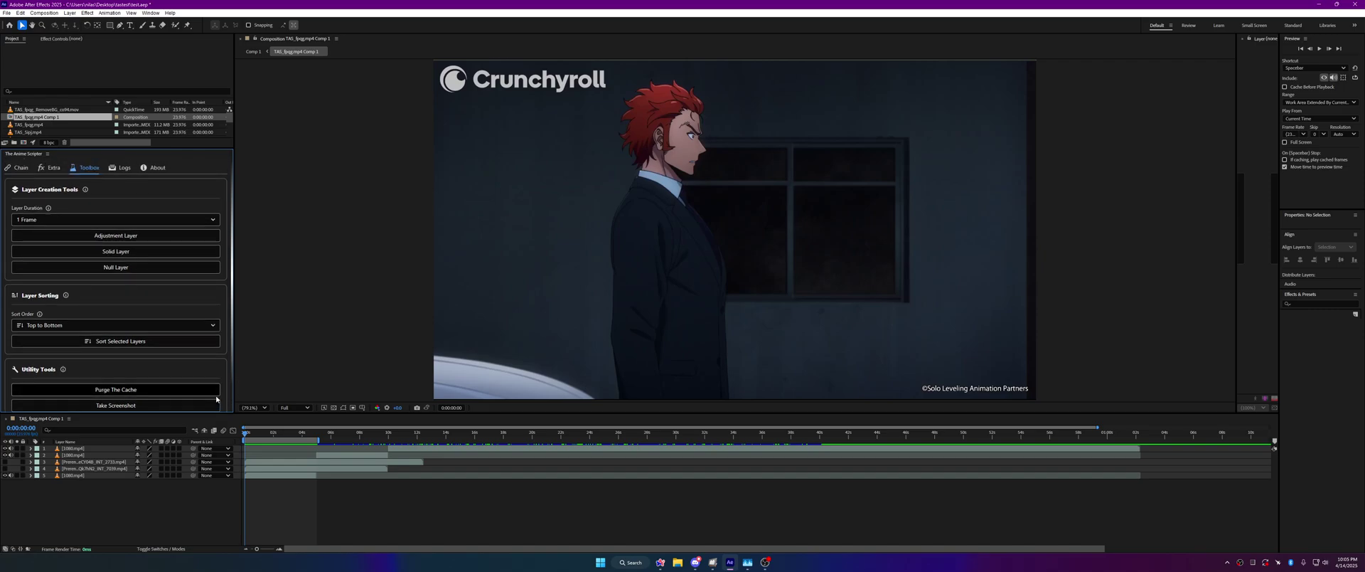
Step: Close the empty Layer (none) viewer so the composition panel widens
left_click(1243, 39)
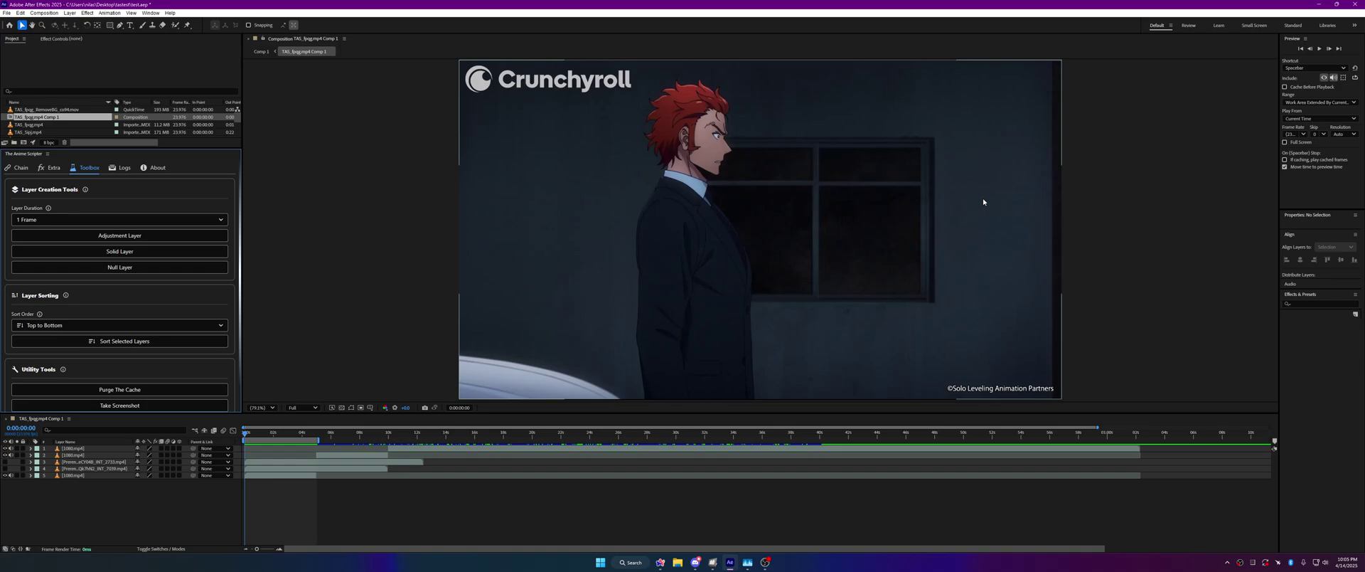
scroll(113, 187, "down", 1)
scroll(113, 187, "down", 2)
scroll(143, 386, "up", 3)
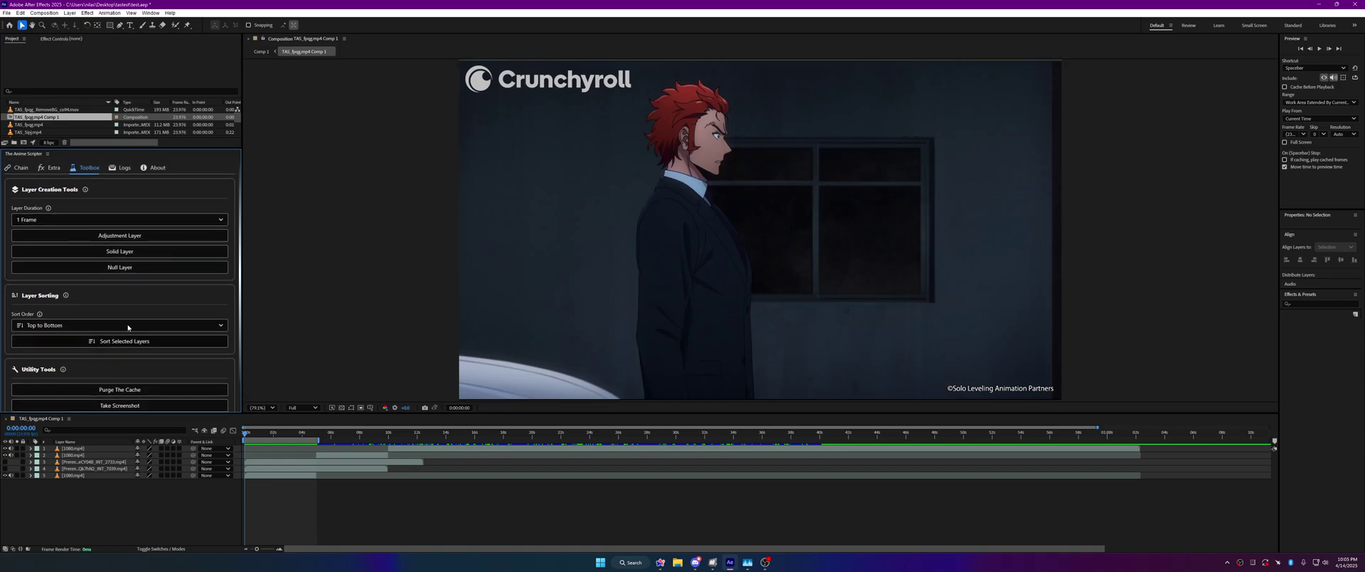
Step: Scroll through the Logs tab, copy the process logs, and switch to the About page
left_click(119, 168)
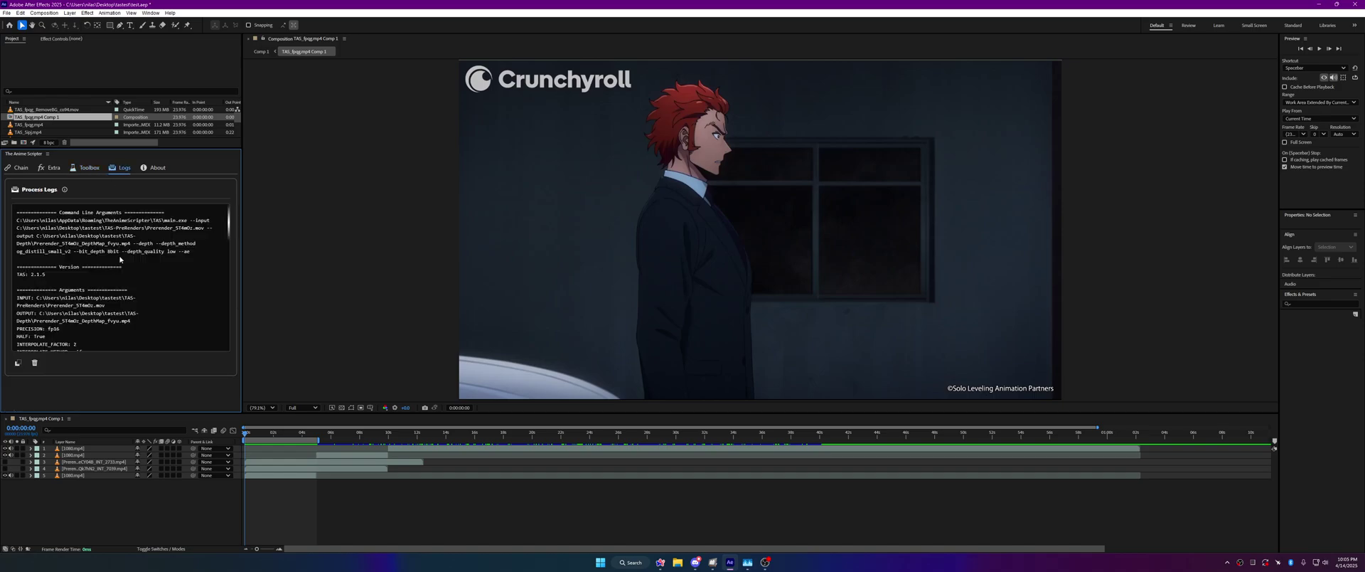
scroll(121, 263, "down", 10)
scroll(121, 271, "down", 8)
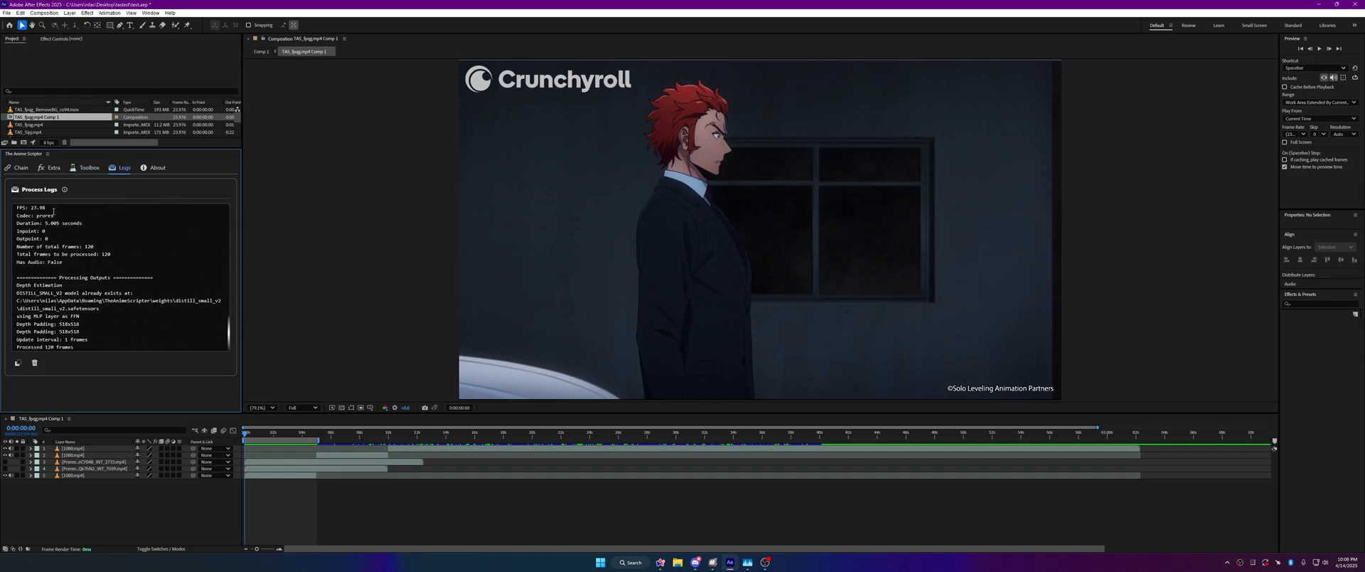
left_click(19, 363)
left_click(155, 167)
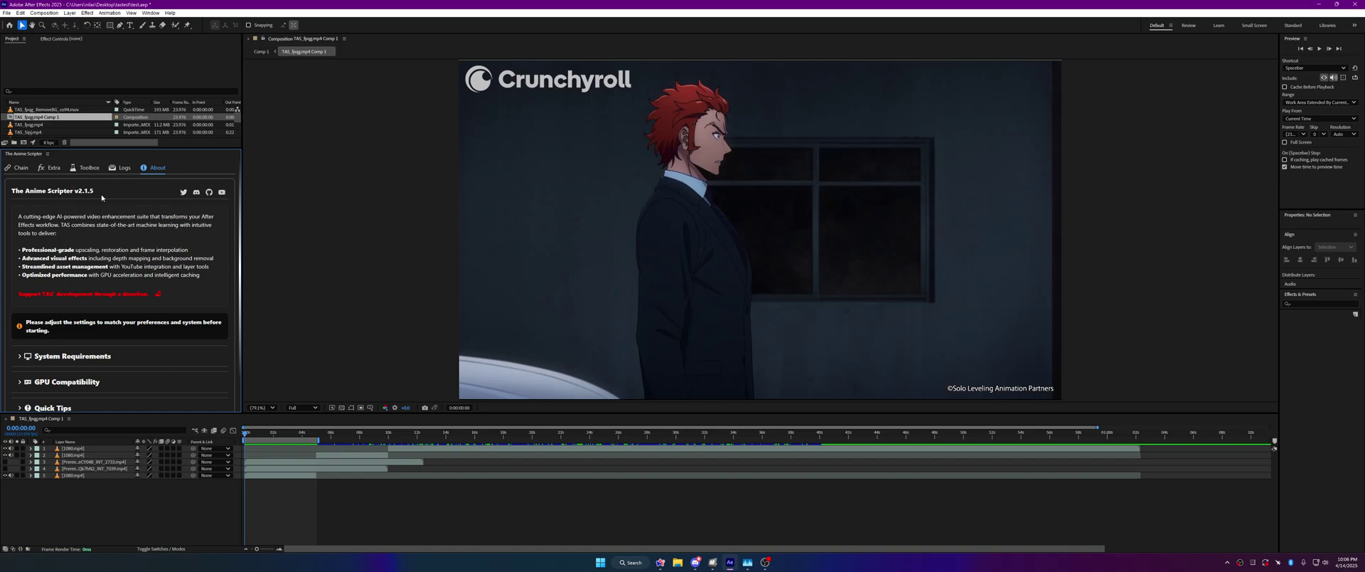
Step: Expand the About page's Quick Tips, GPU Compatibility and System Requirements sections, then collapse System Requirements
left_click(110, 215)
scroll(142, 266, "down", 2)
left_click(92, 369)
scroll(91, 369, "down", 3)
scroll(91, 370, "up", 3)
left_click(107, 347)
scroll(114, 372, "down", 2)
left_click(98, 280)
left_click(67, 270)
scroll(40, 309, "up", 4)
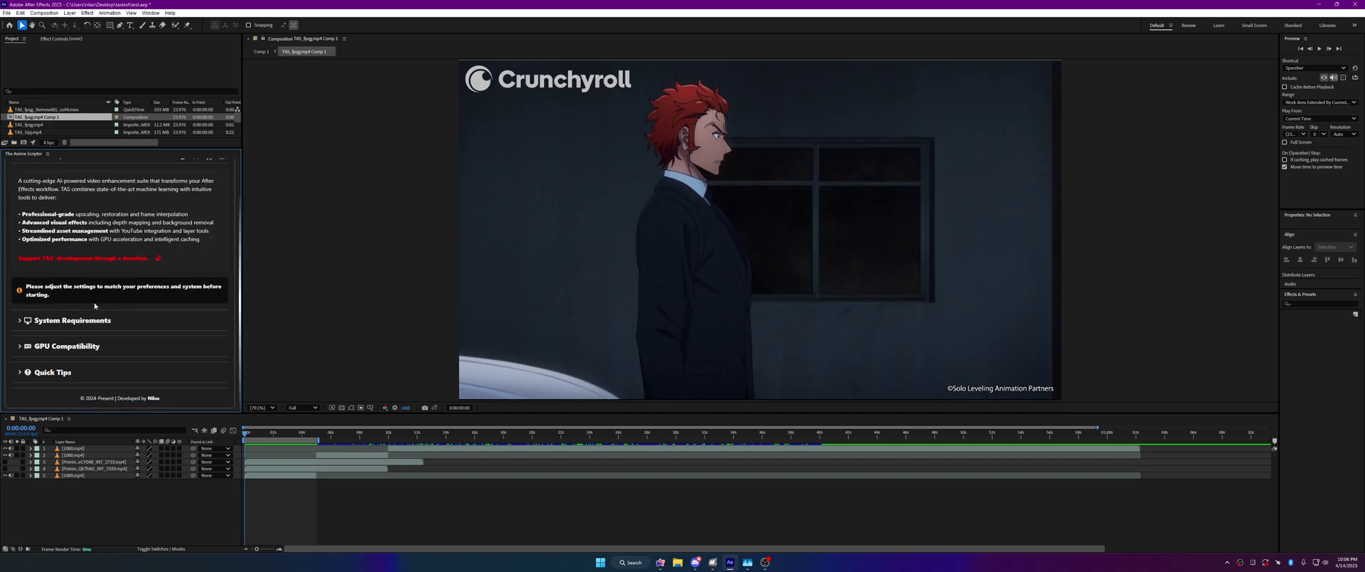
left_click_drag(22, 295, 158, 298)
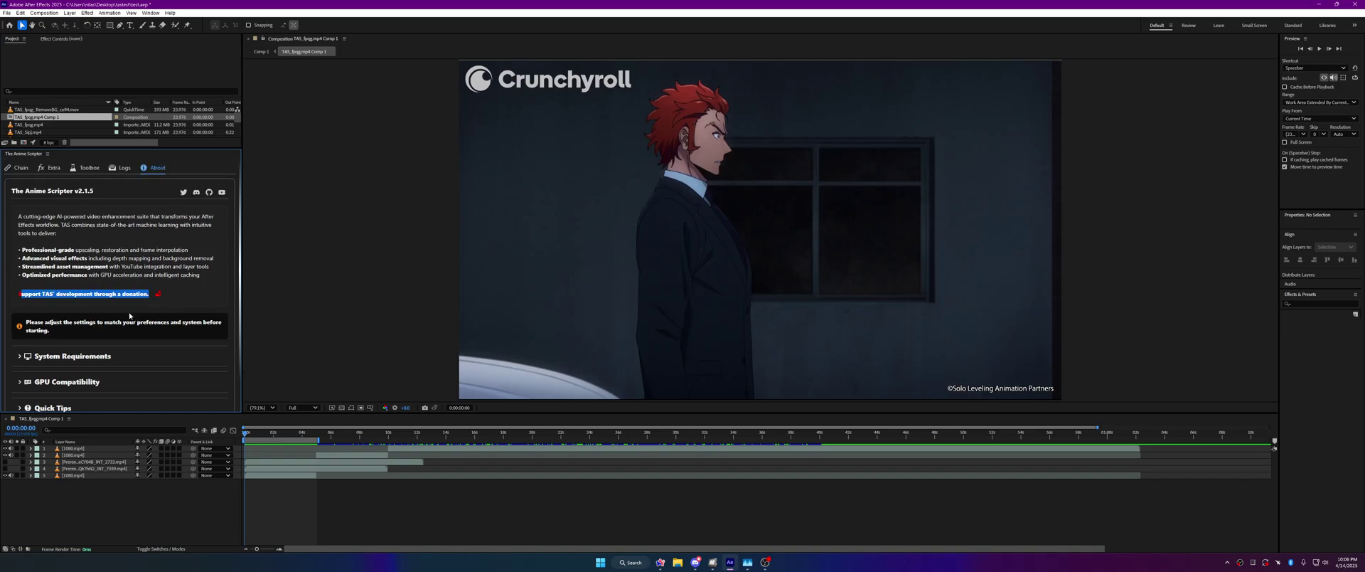
left_click(130, 314)
Step: Browse the Toolbox, Logs and Extra pages, scrolling down to Application Settings
left_click(86, 169)
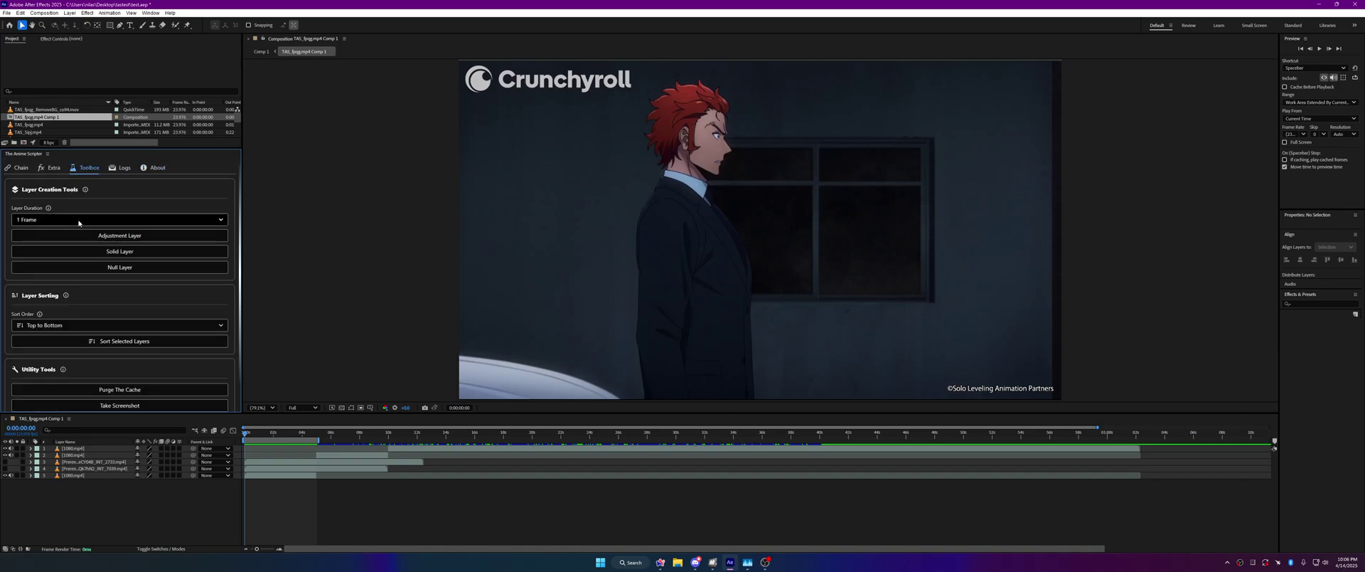
scroll(78, 222, "down", 1)
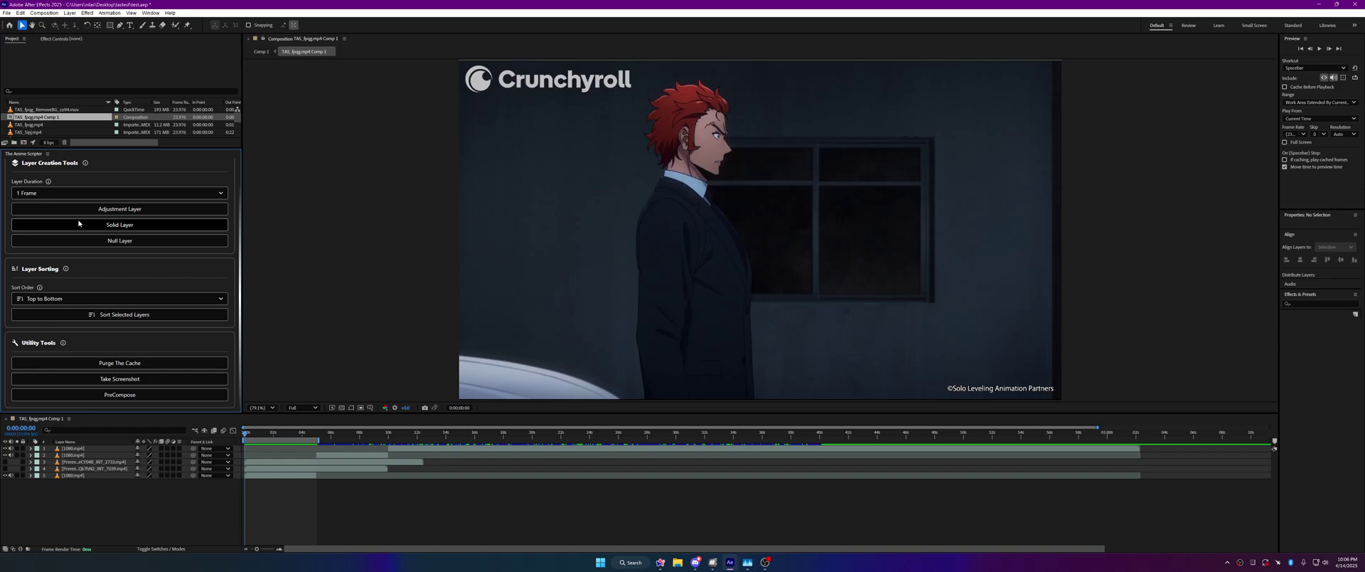
scroll(78, 223, "up", 1)
left_click(119, 169)
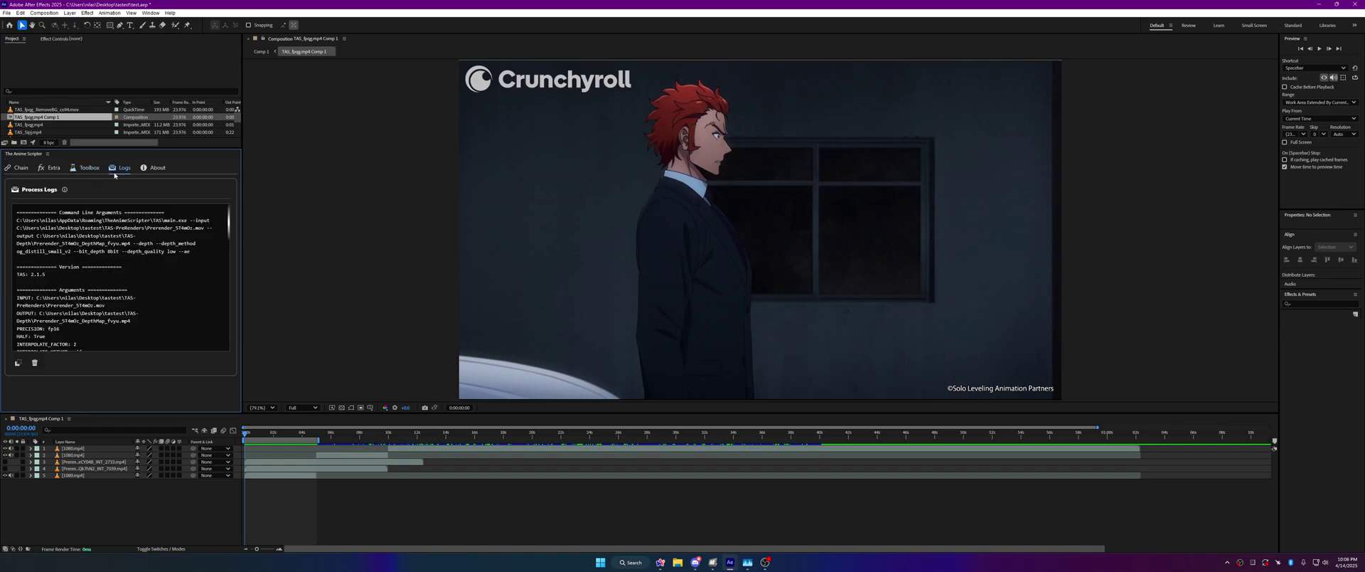
scroll(104, 266, "down", 5)
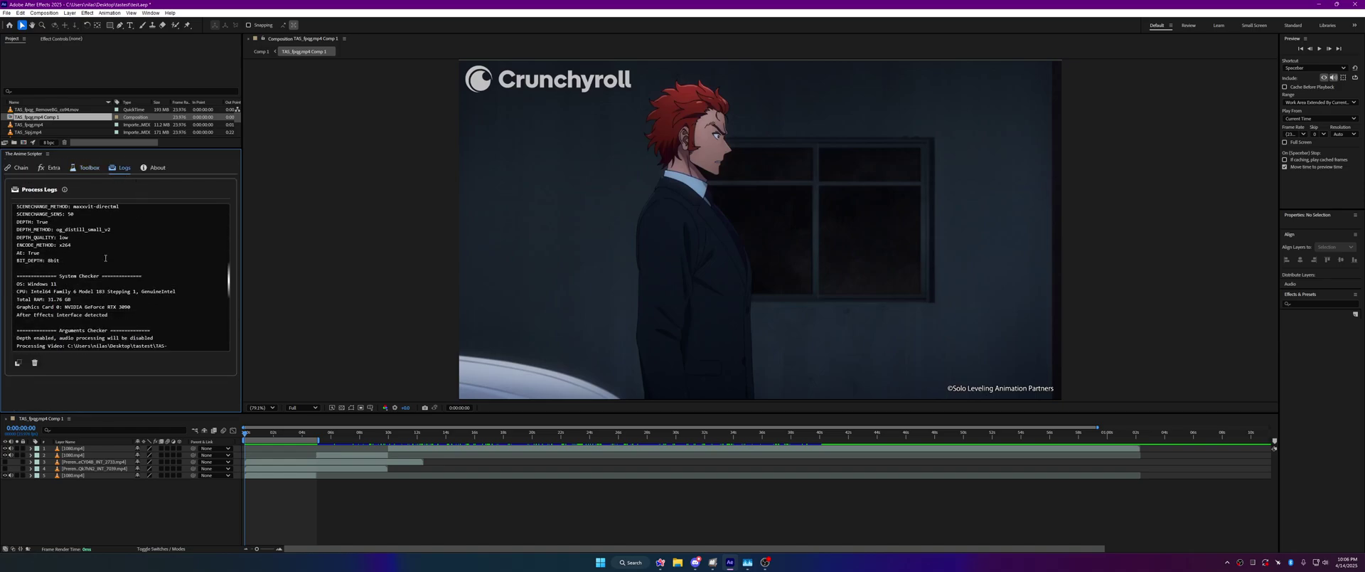
scroll(102, 271, "up", 5)
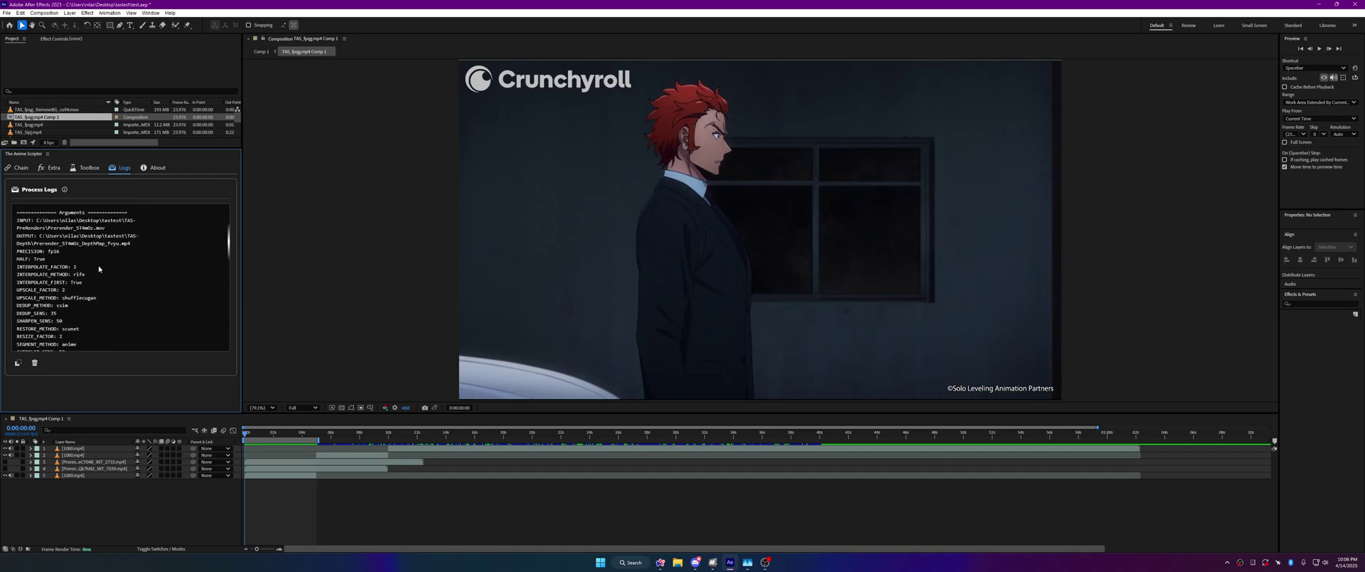
left_click(51, 169)
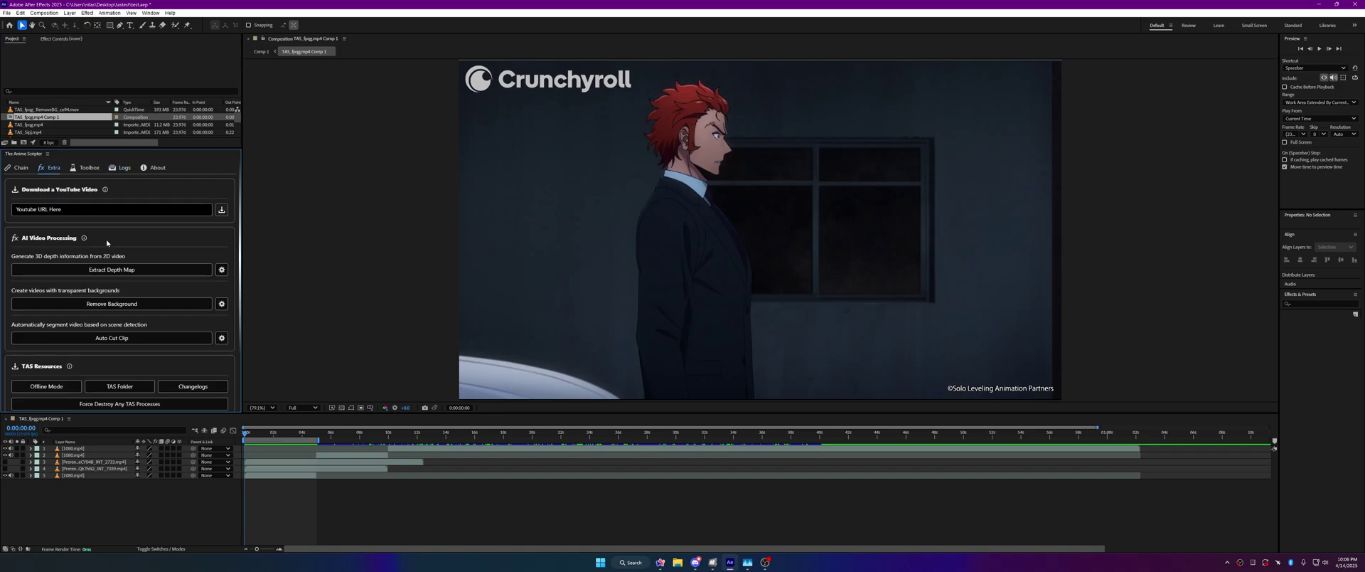
scroll(107, 244, "down", 1)
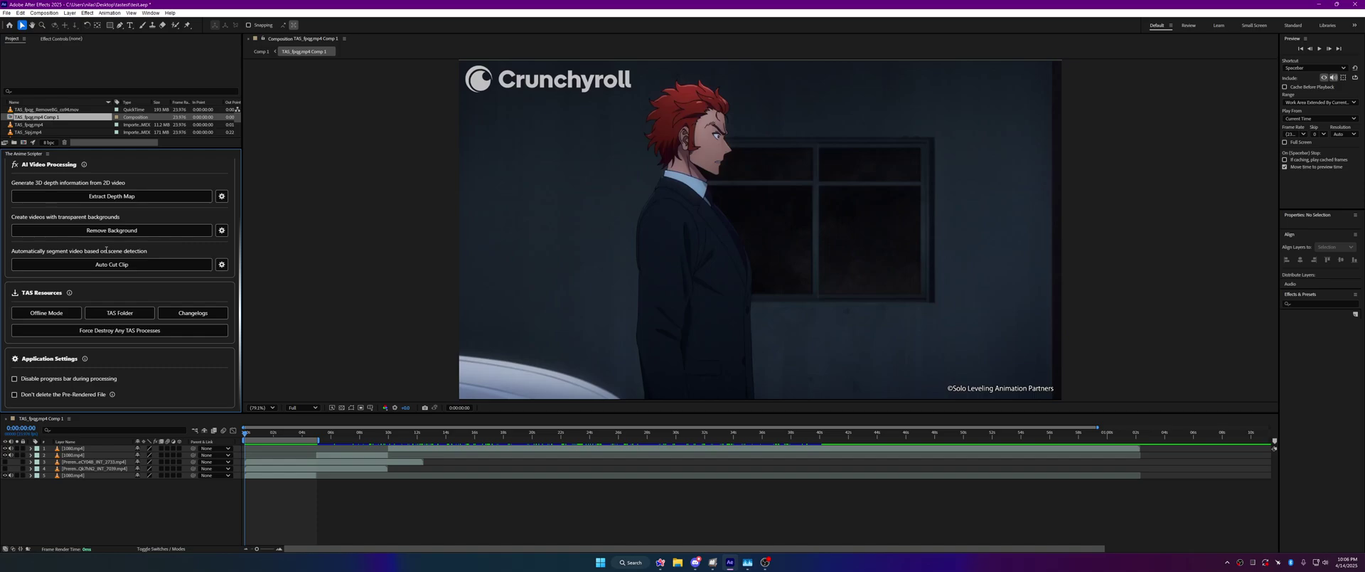
scroll(106, 249, "up", 1)
Step: Go from the Chain page to About and open the project's Discord server from its header
left_click(21, 168)
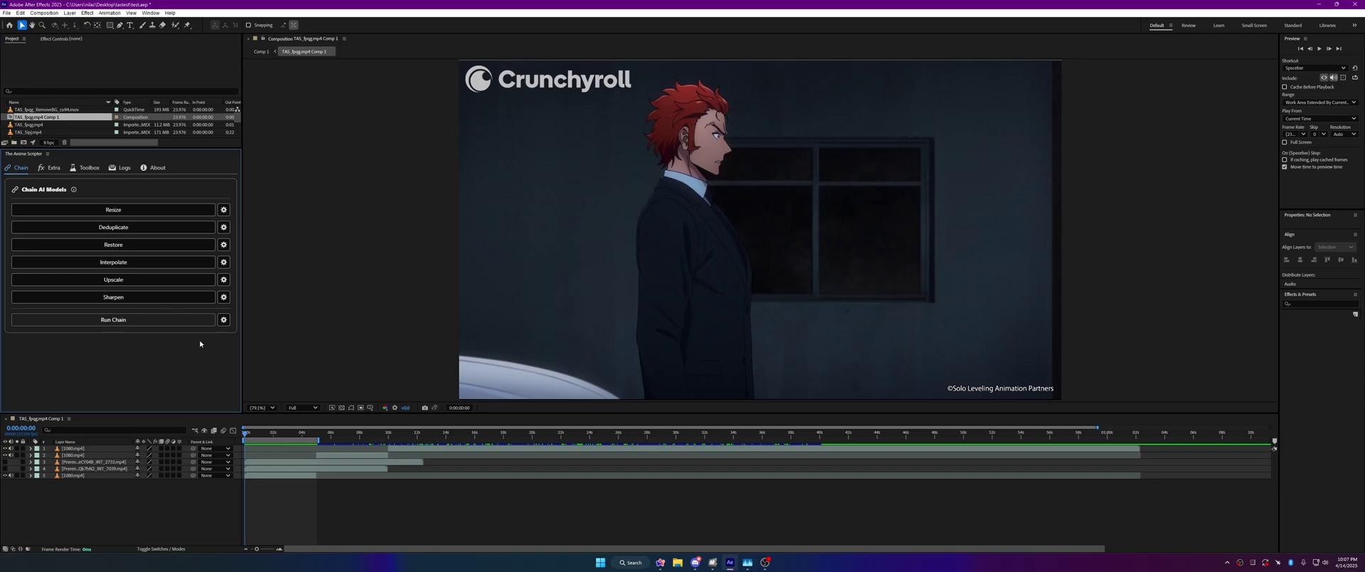
left_click(155, 168)
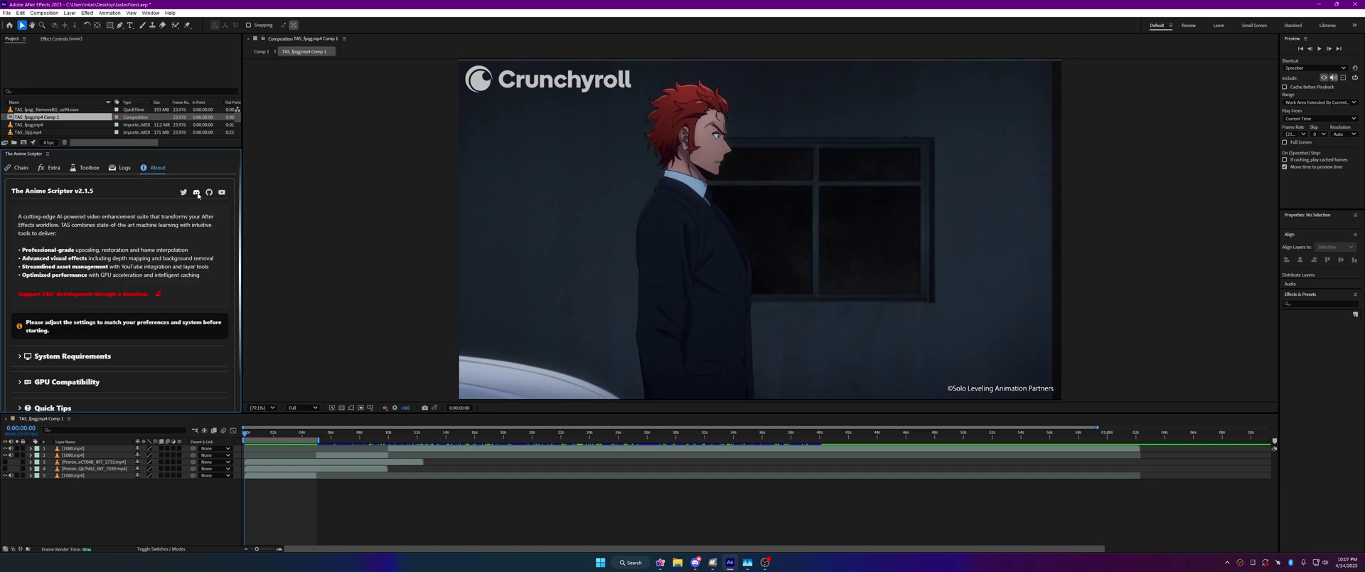
left_click(196, 193)
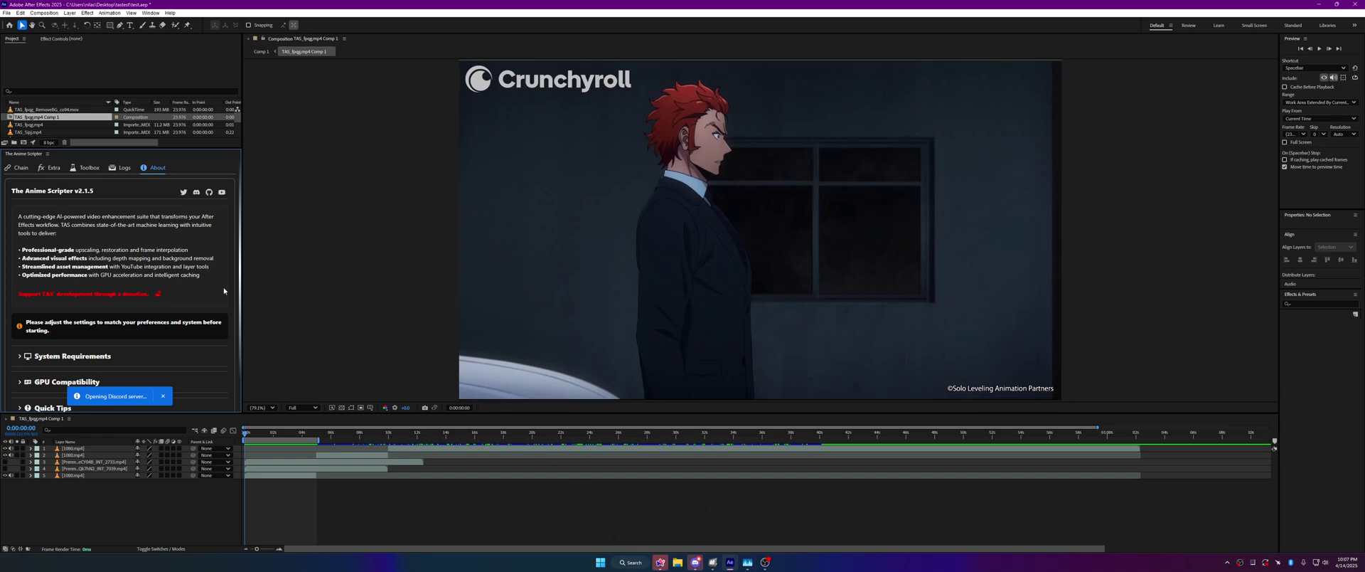
scroll(226, 298, "down", 1)
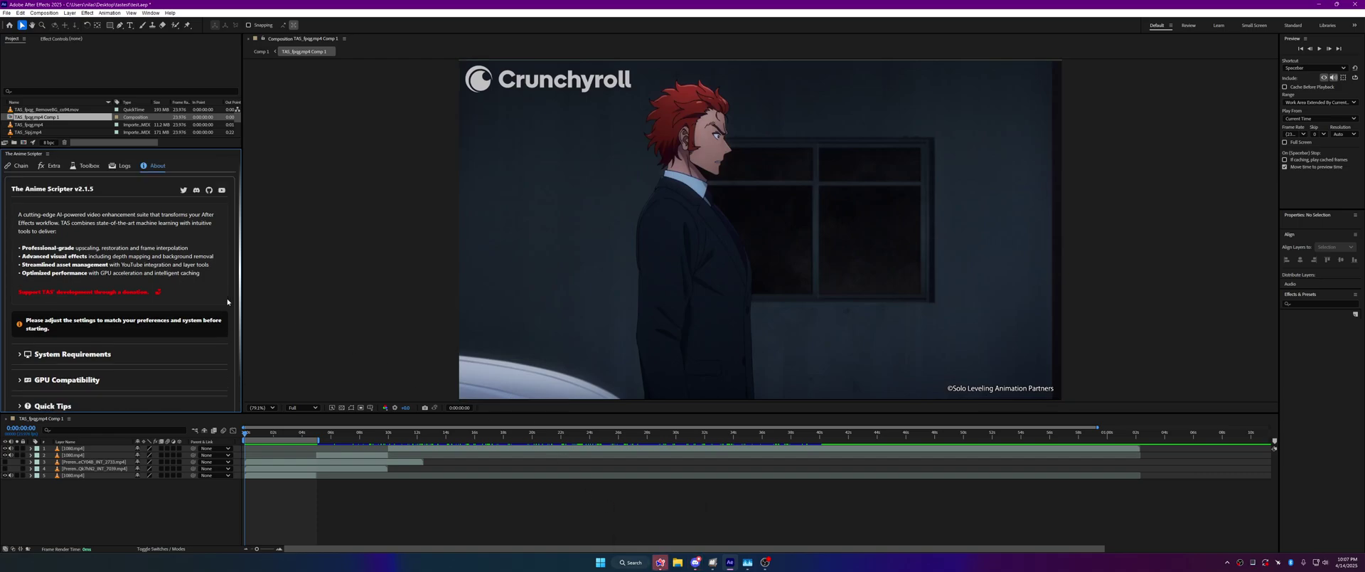
left_click(80, 168)
Step: Switch to the Extra page and scroll through its YouTube download, AI processing and Application Settings sections
left_click(55, 169)
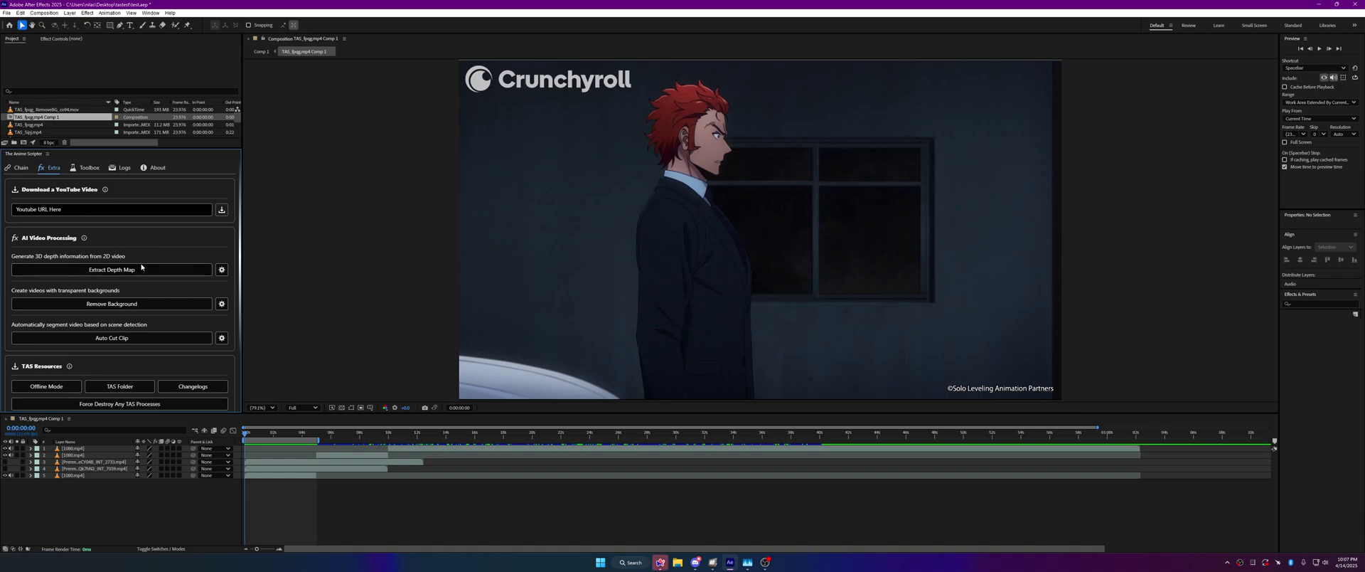
scroll(132, 314, "down", 1)
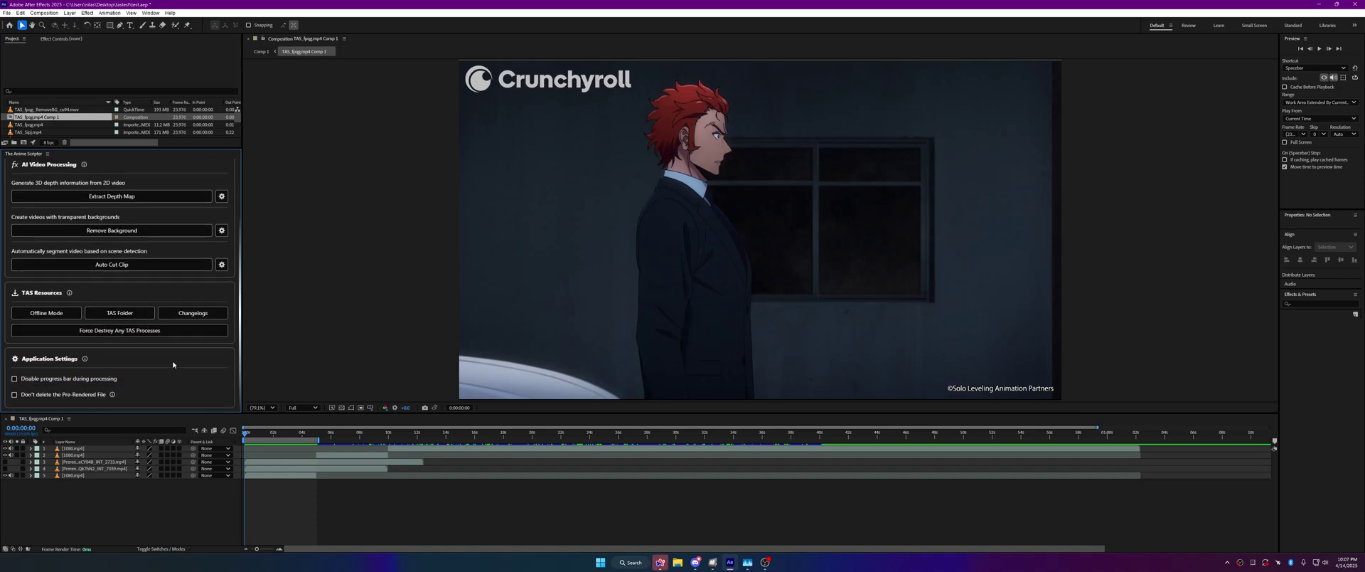
scroll(166, 346, "up", 1)
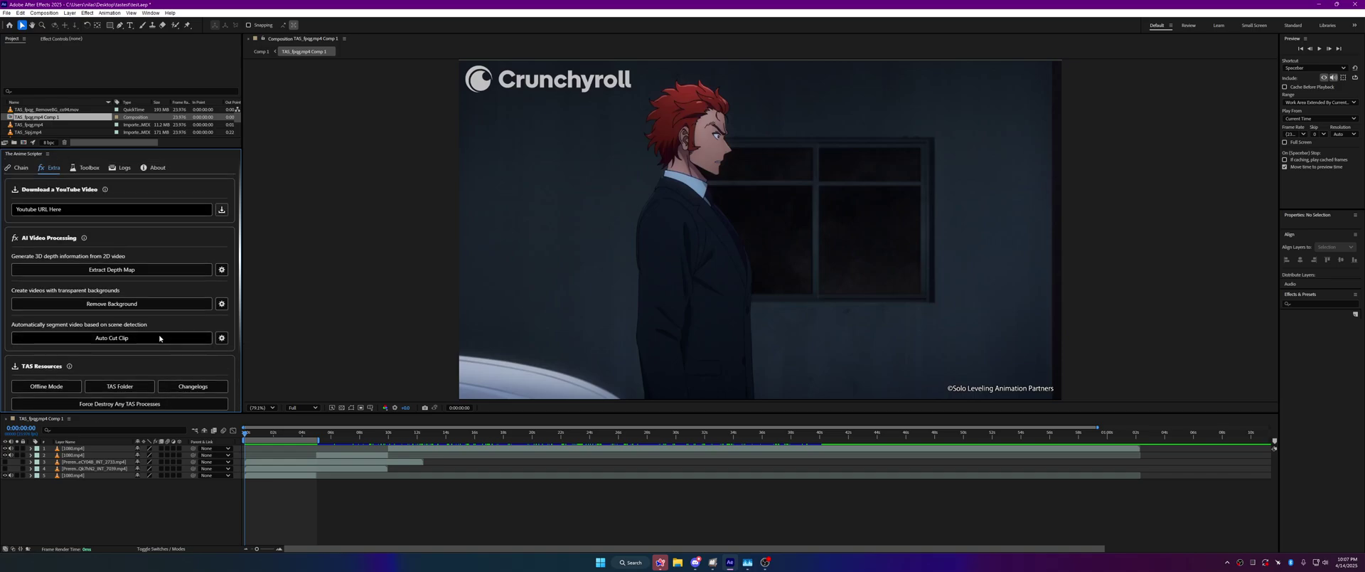